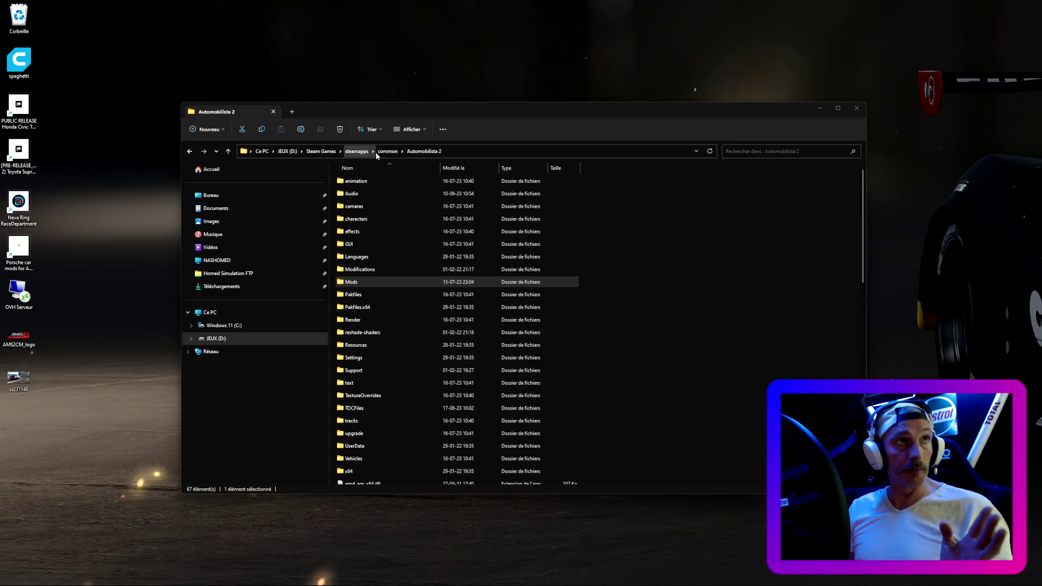
- Review the archives in Mods > Enabled, then return to the Automobilista 2 Mods folder
double_click(388, 288)
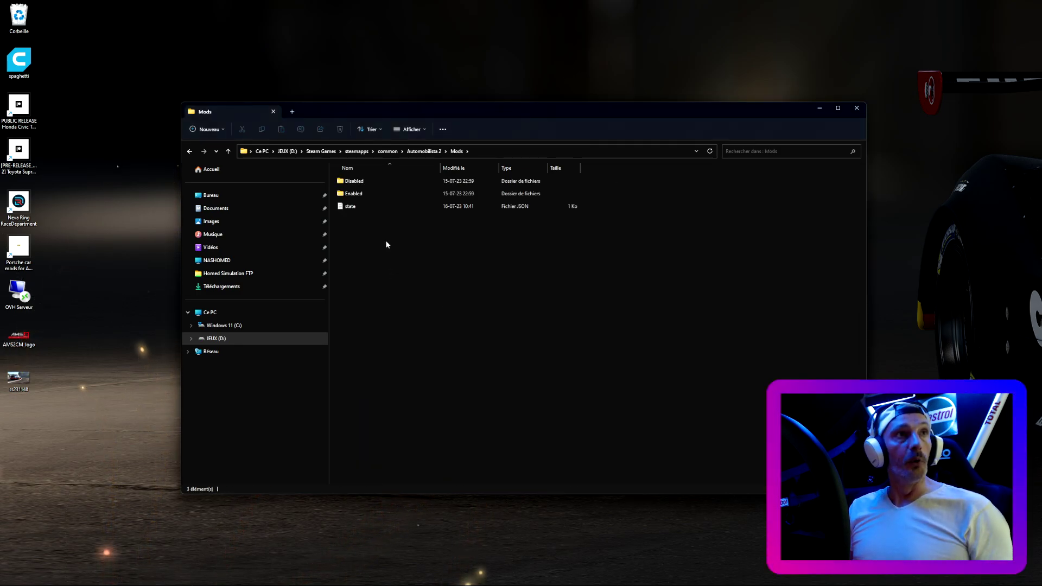
double_click(364, 194)
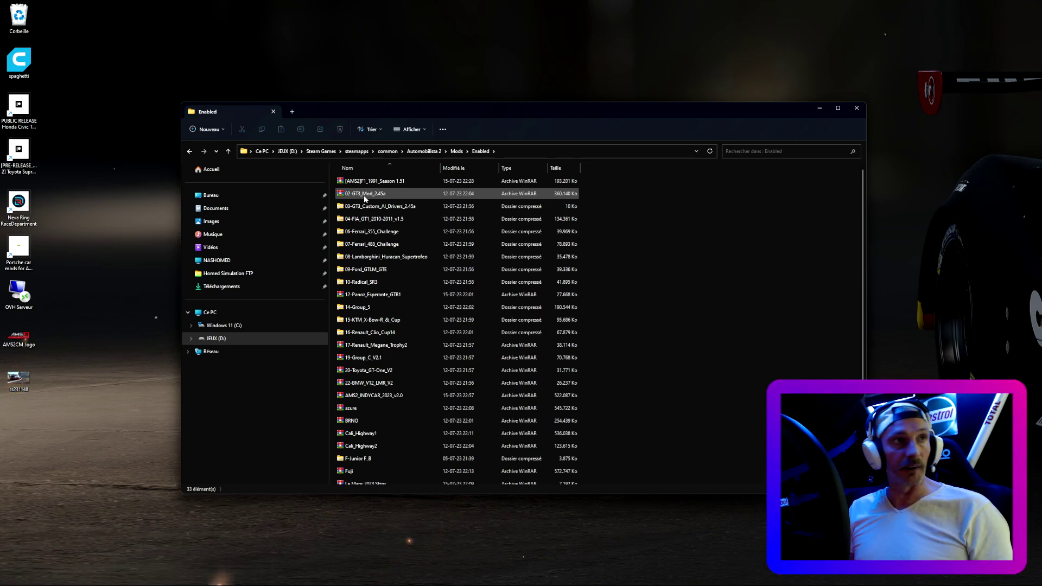
scroll(679, 221, "down", 3)
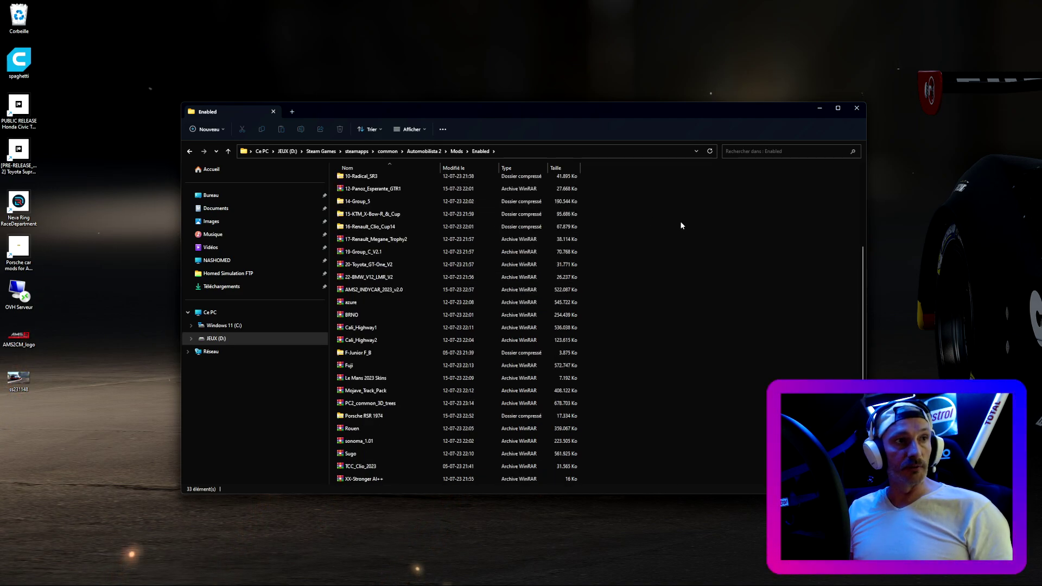
scroll(682, 225, "up", 3)
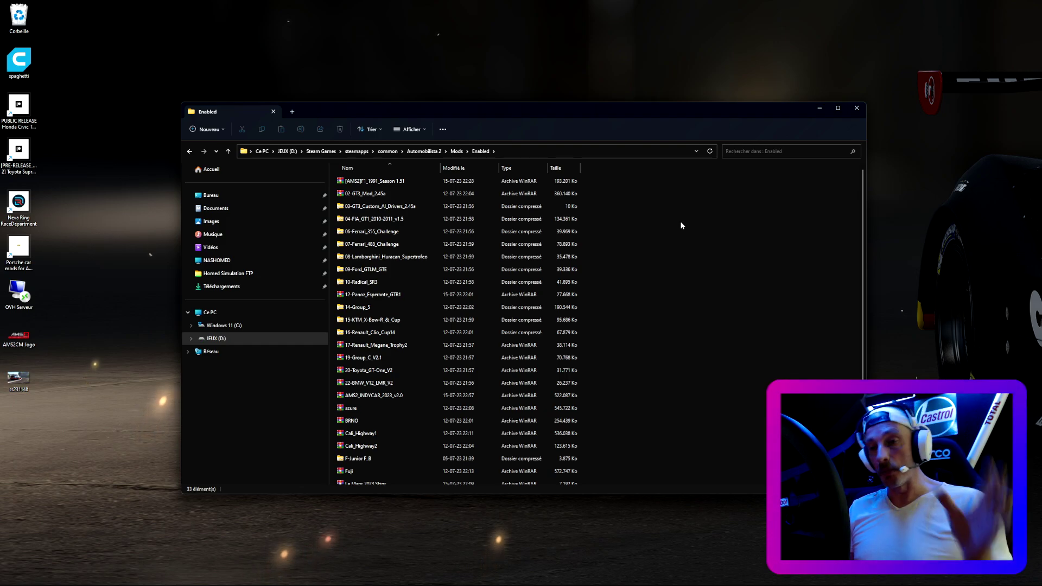
left_click(231, 153)
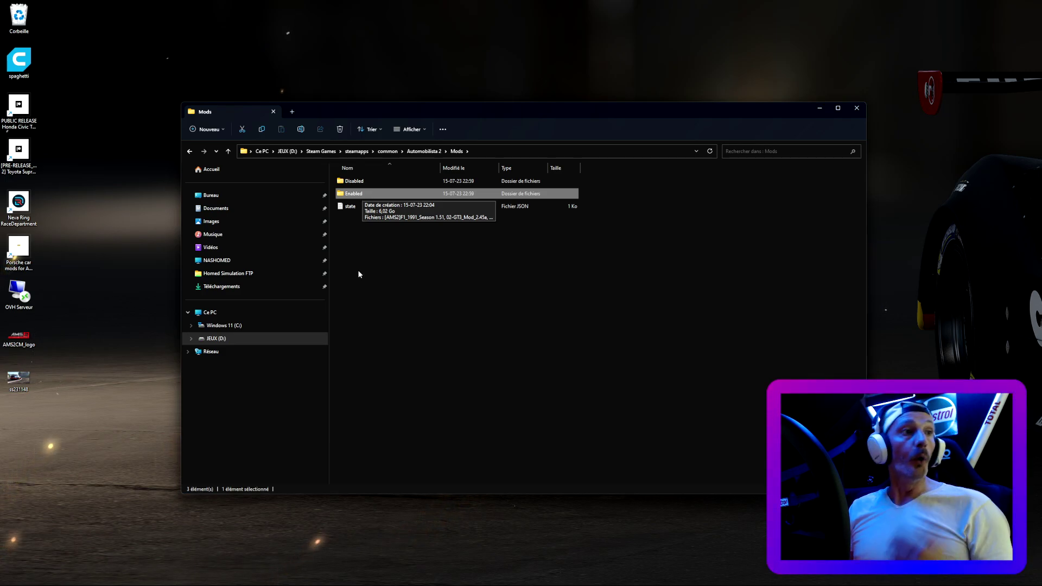
- Browse the Homed FTP Serveur share to Mods AMS2 and look inside Mods Cars AMS2
left_click(282, 278)
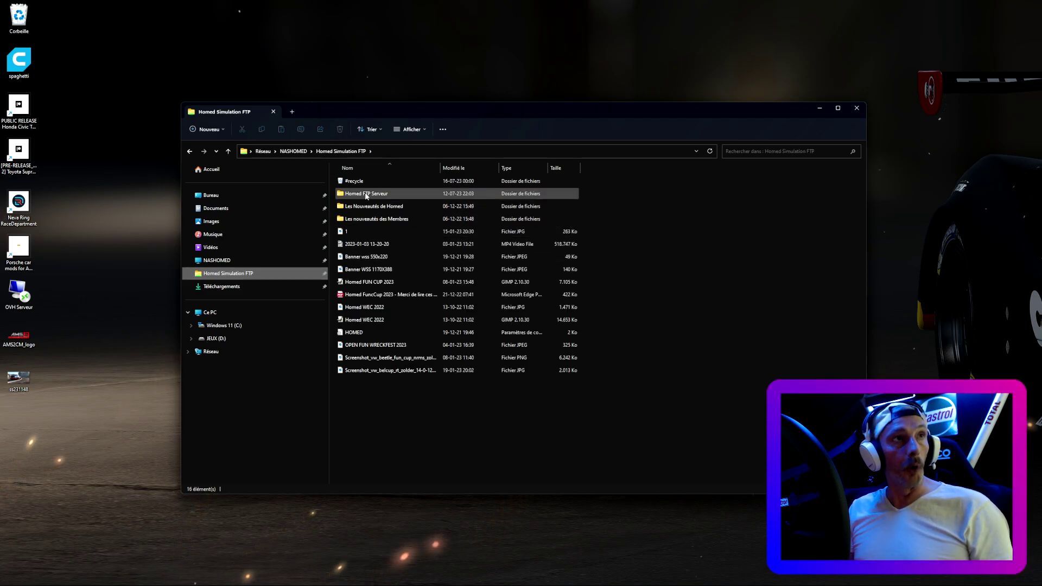
double_click(364, 193)
double_click(367, 194)
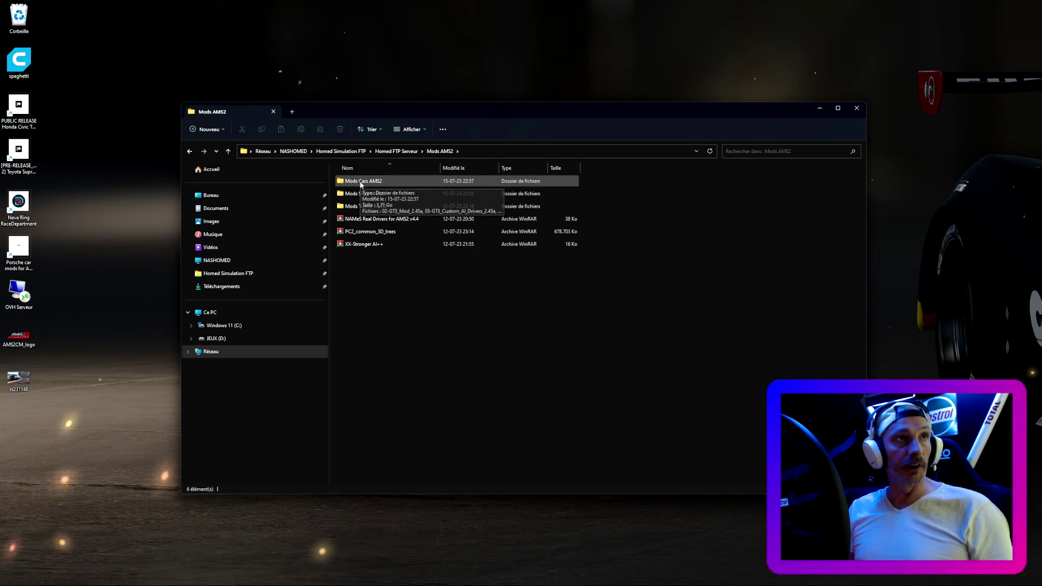
double_click(361, 182)
left_click(228, 152)
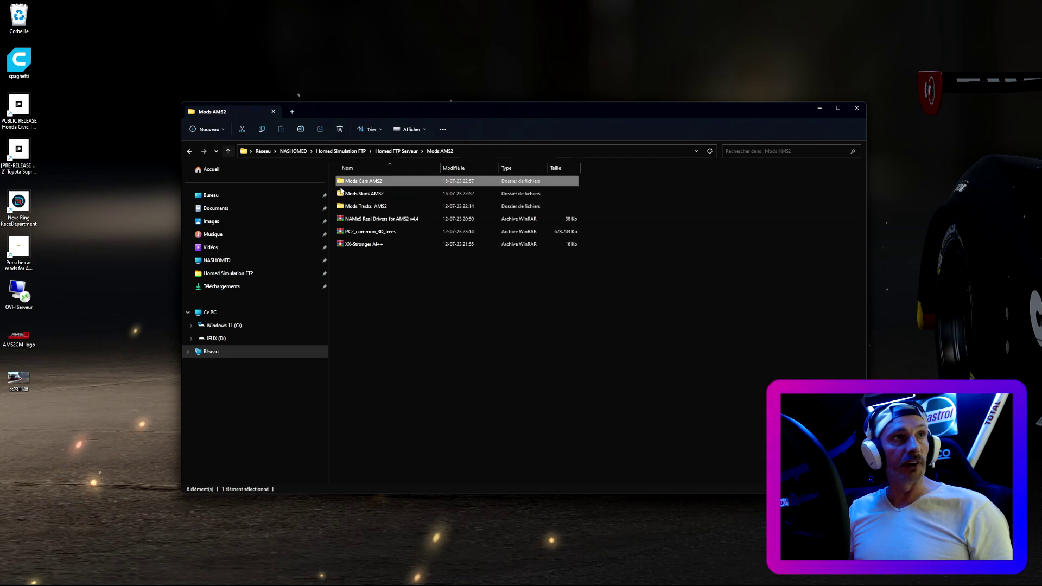
- Check the Mods Skins AMS2 and Mods Tracks AMS2 folders, then go to the JEUX (D:) drive
key("Down")
key("Return")
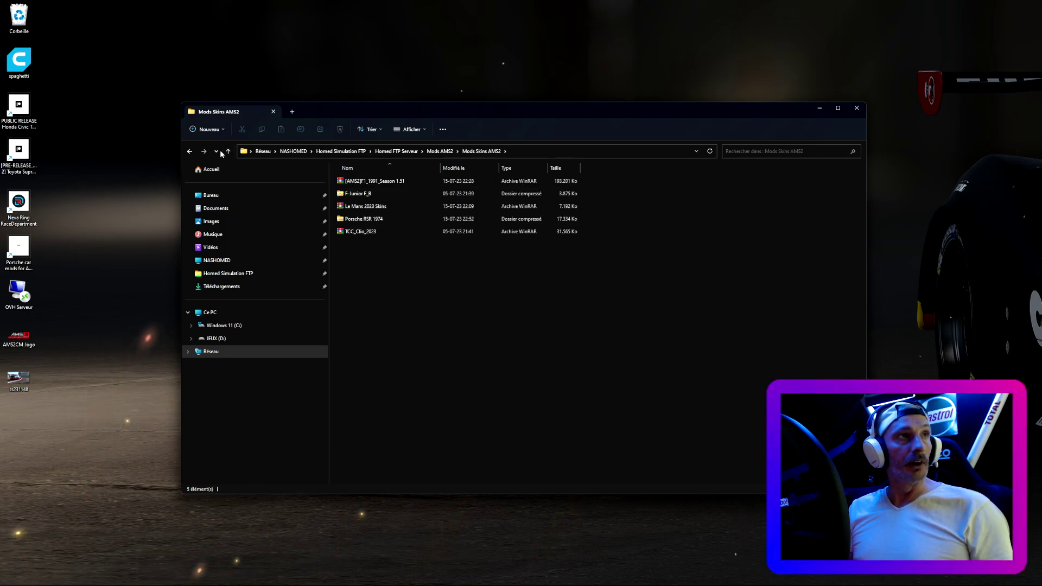
left_click(228, 151)
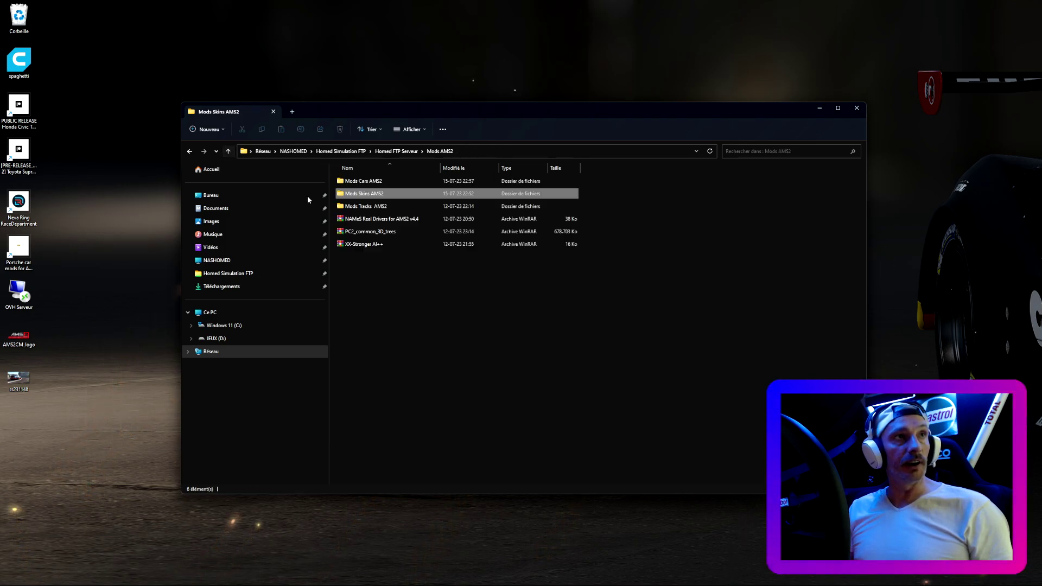
double_click(371, 211)
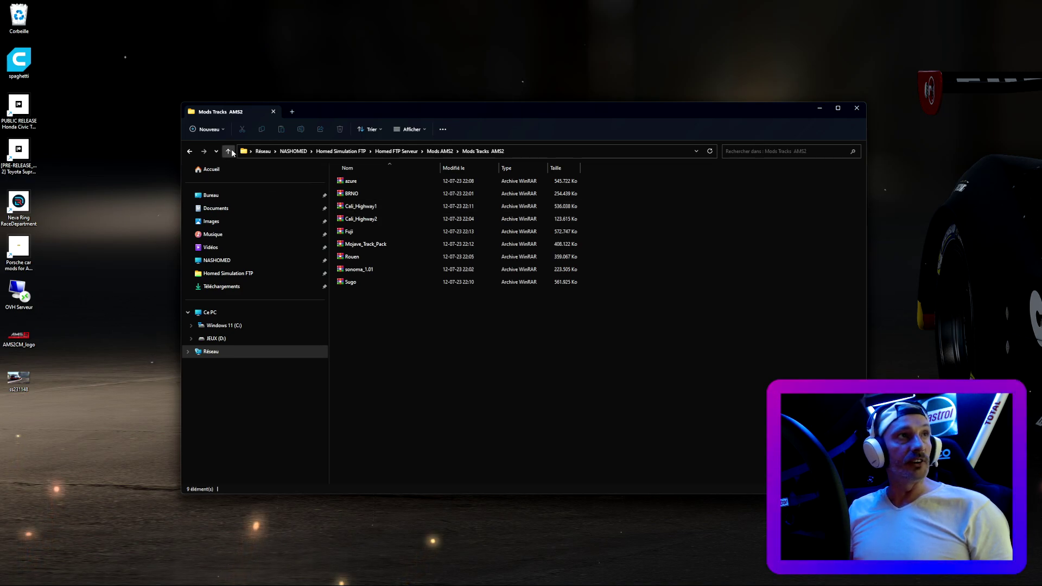
left_click(228, 152)
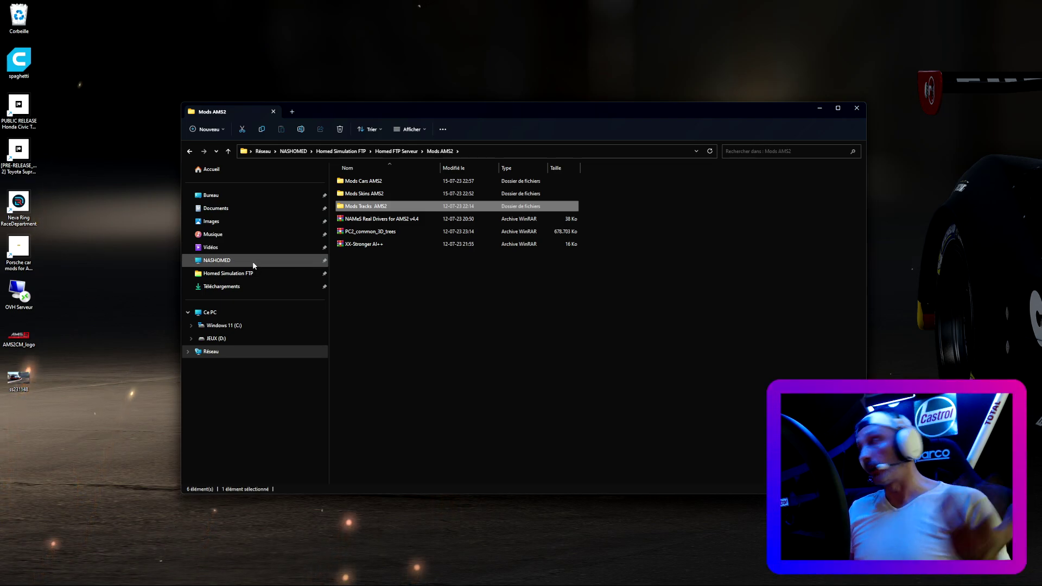
left_click(268, 335)
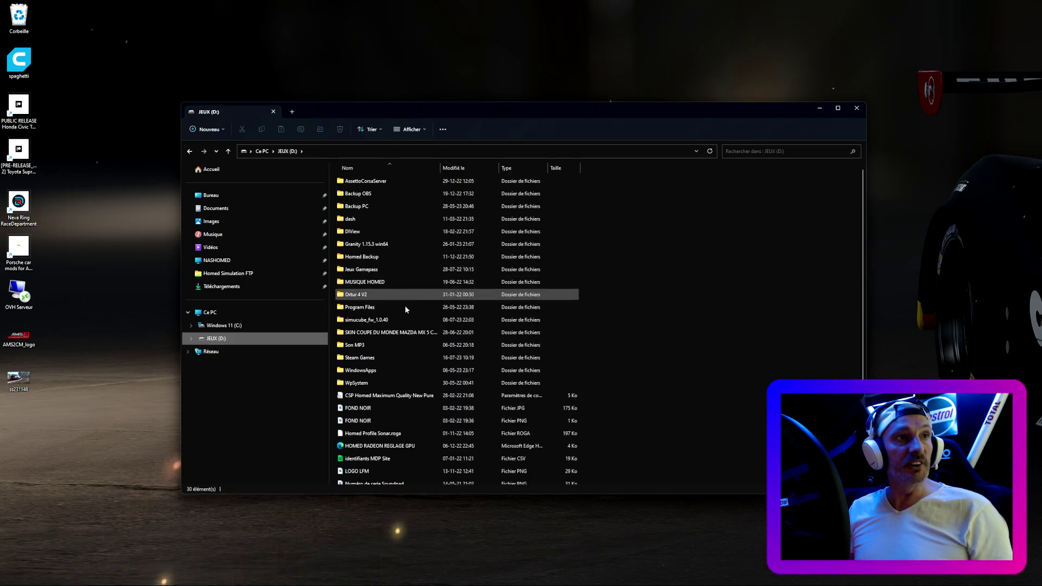
- Delete the Mods folder in Steam Games\steamapps\common\Automobilista 2
double_click(390, 357)
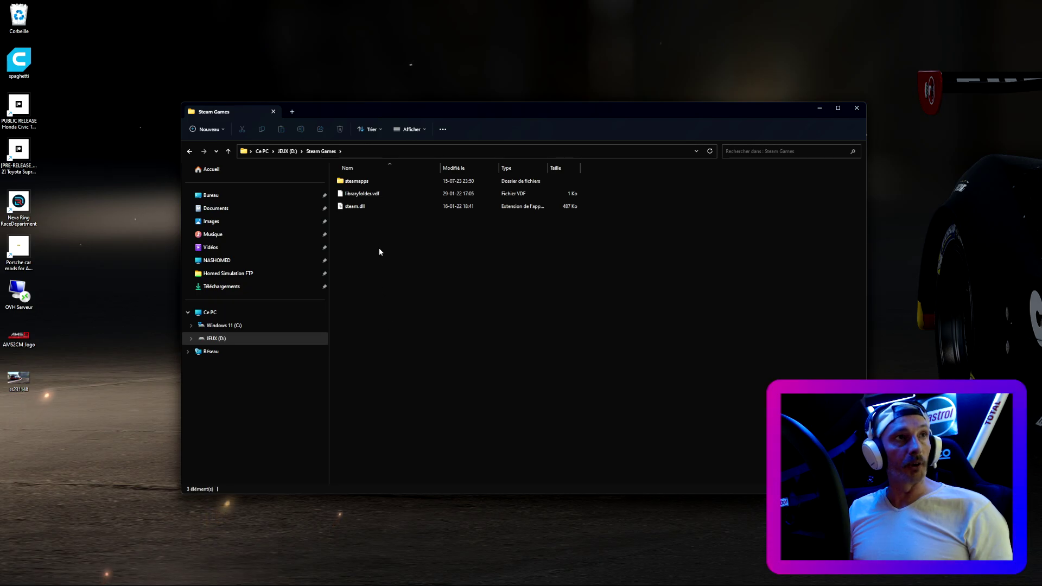
double_click(369, 181)
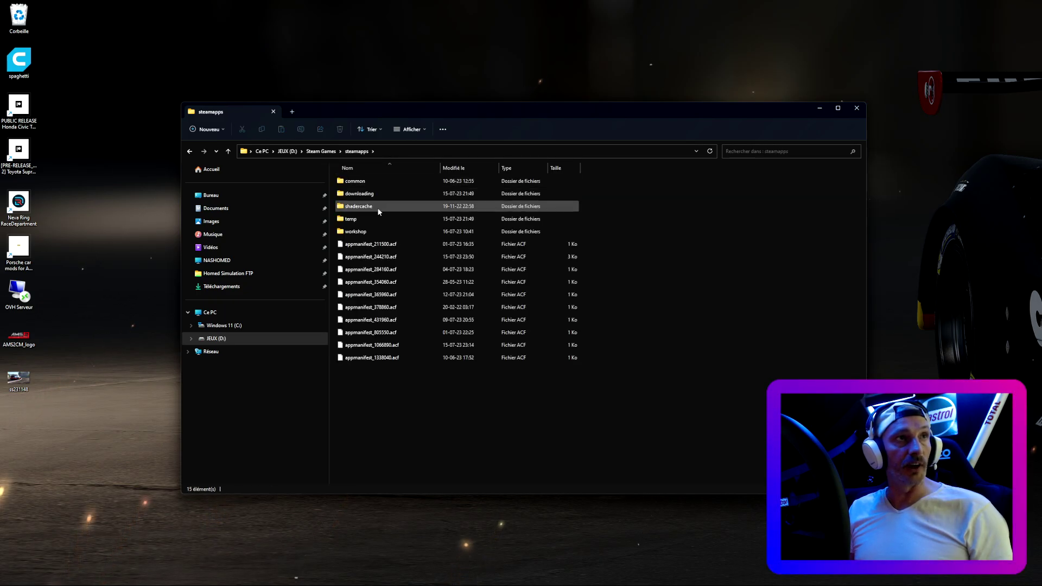
double_click(372, 182)
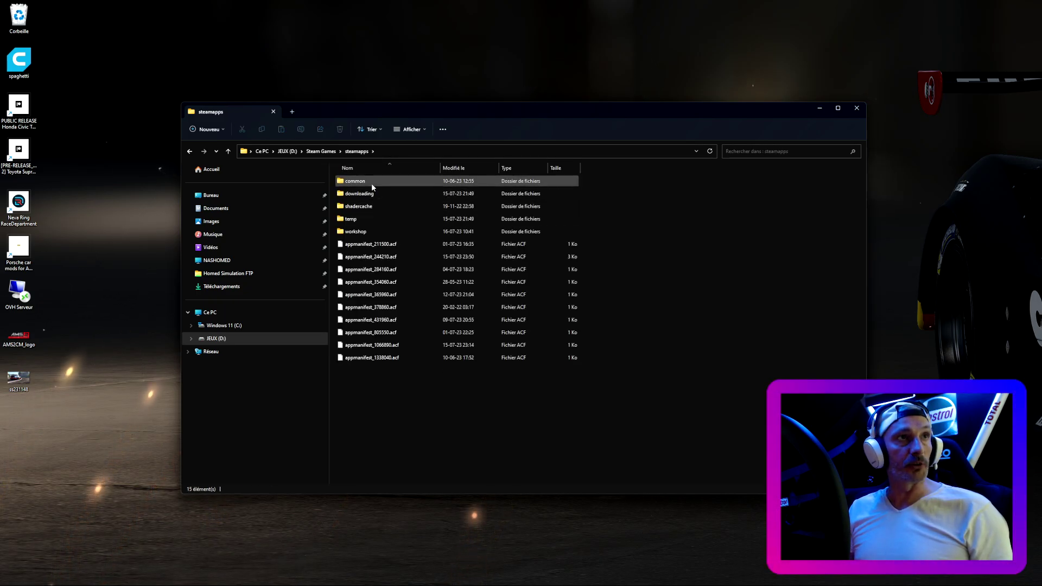
double_click(369, 207)
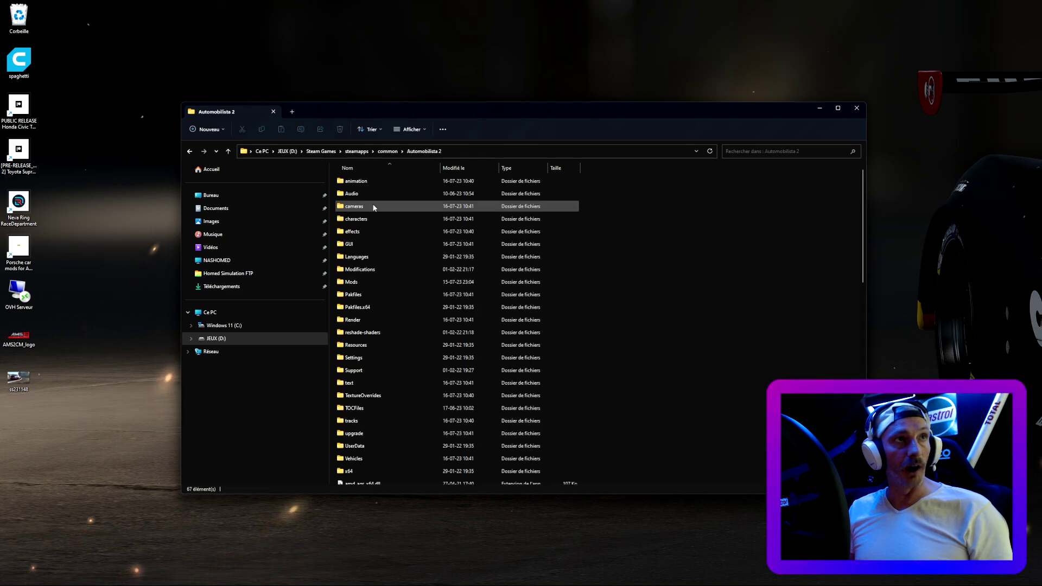
left_click(381, 282)
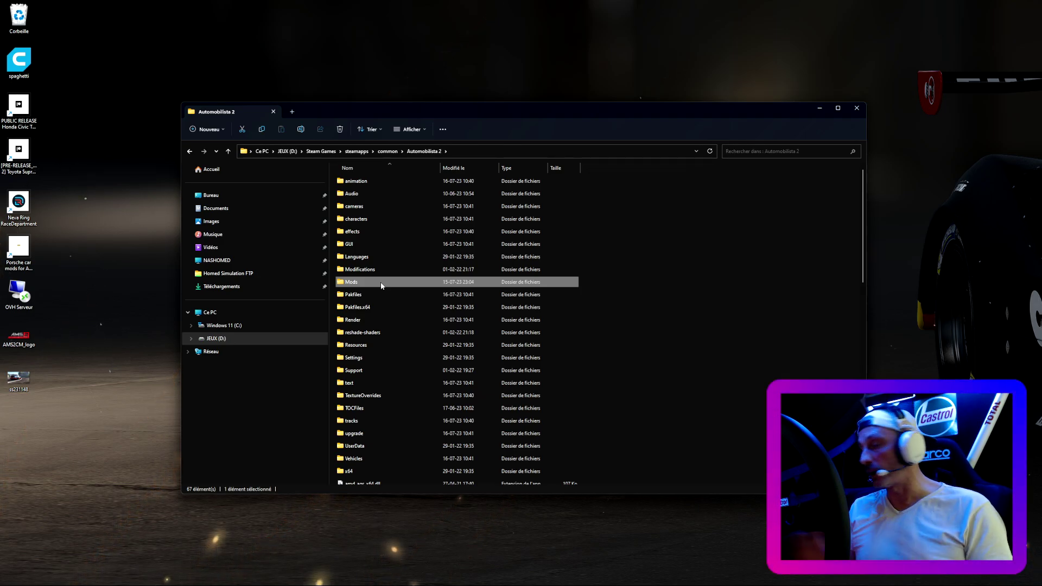
key("Delete")
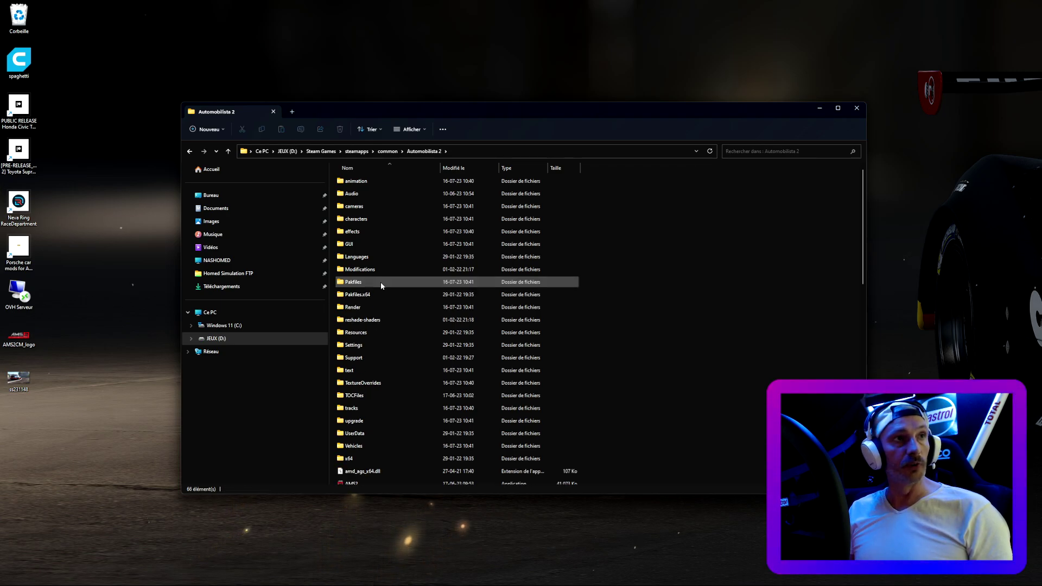
- Close File Explorer and empty the Recycle Bin (Vider la Corbeille)
left_click(856, 110)
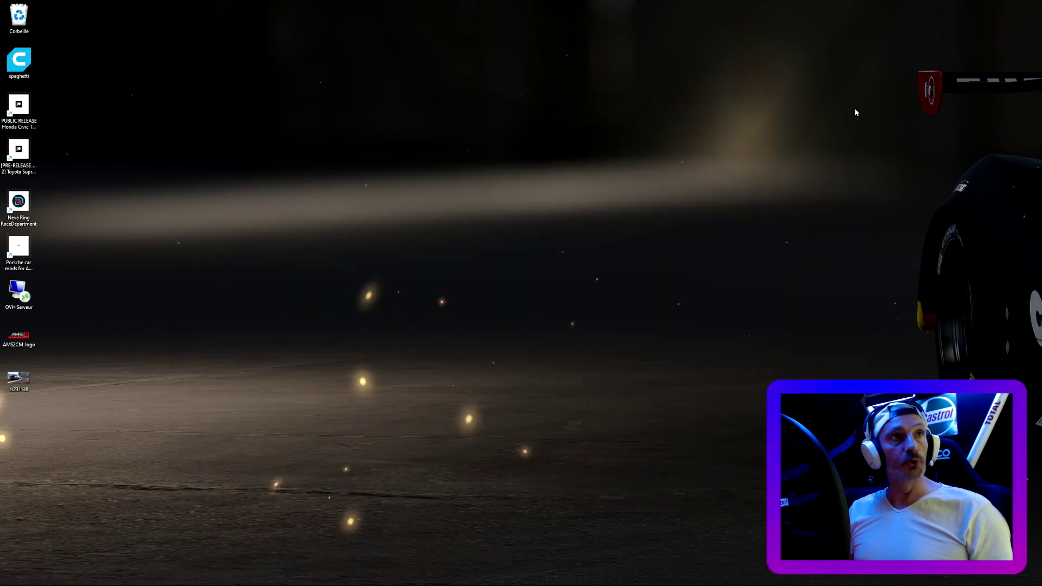
right_click(26, 24)
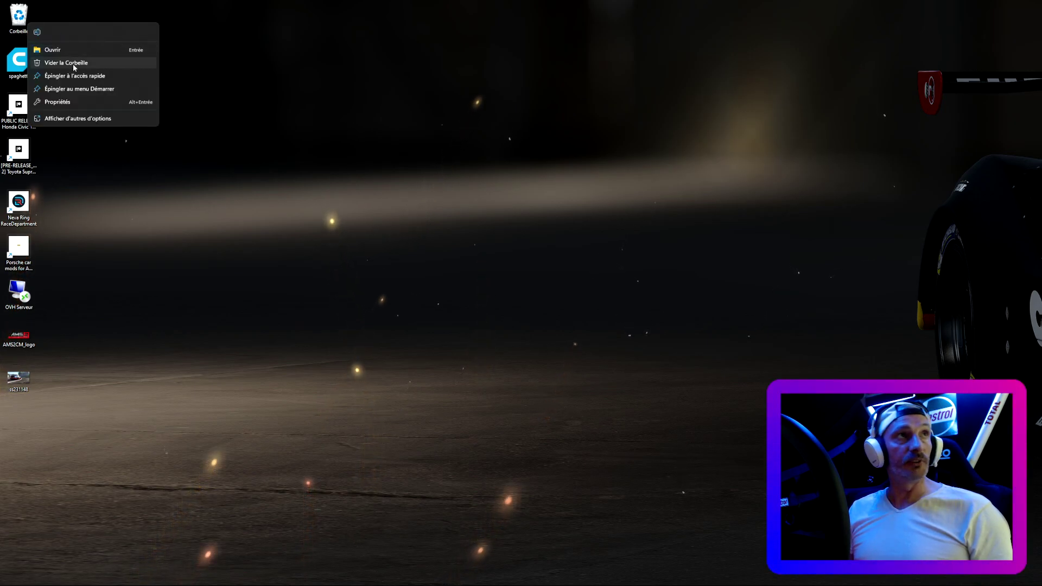
left_click(75, 63)
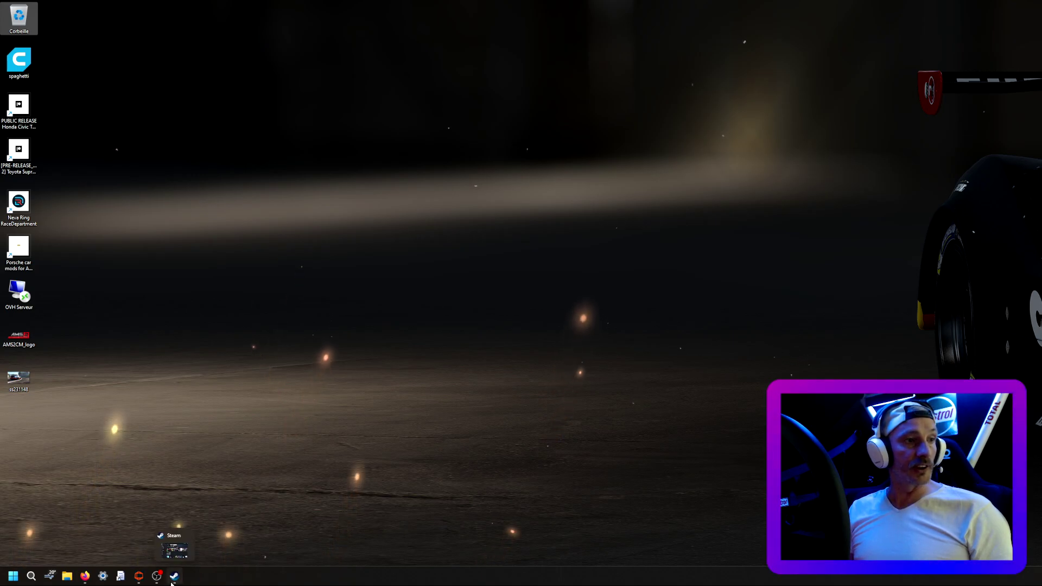
- Verify the integrity of Automobilista 2's game files under Propriétés > Fichiers installés
left_click(174, 576)
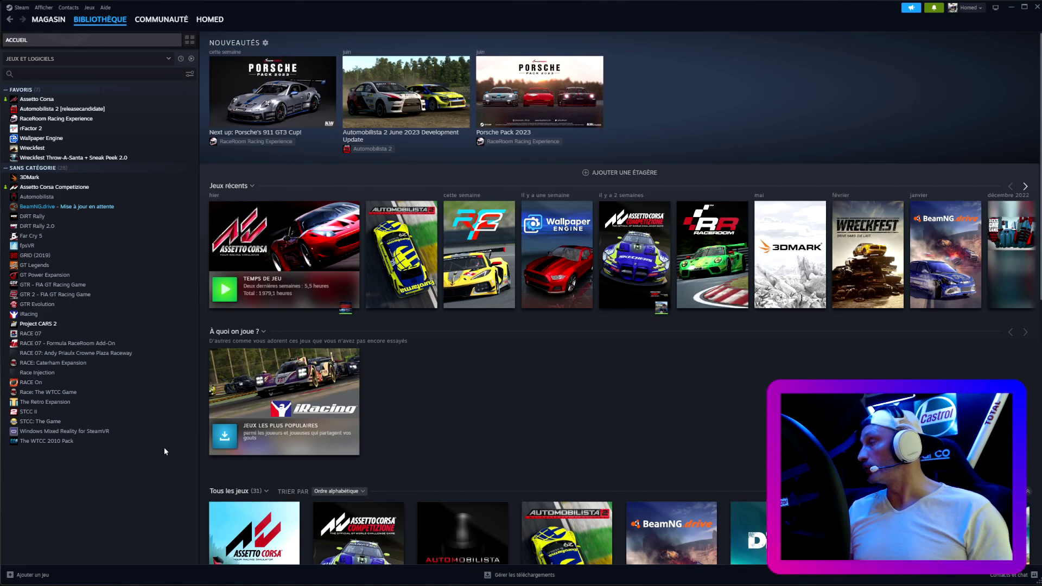
right_click(43, 112)
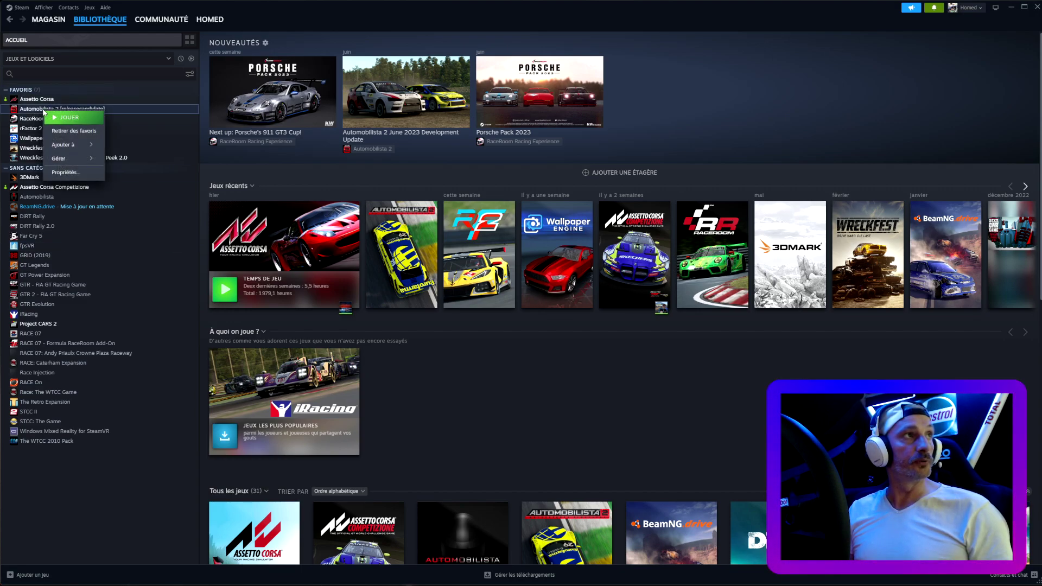
left_click(69, 173)
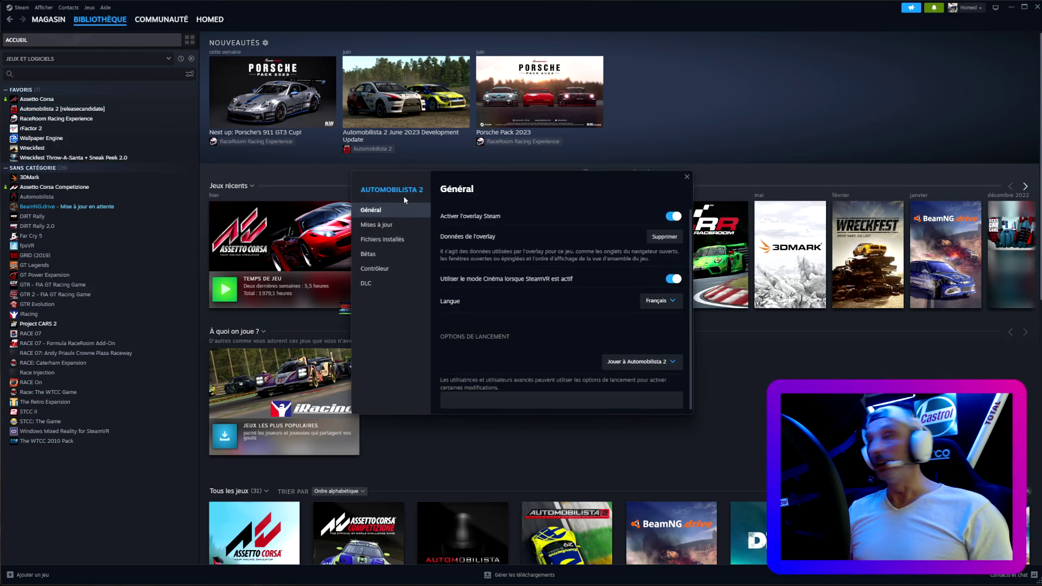
left_click(395, 245)
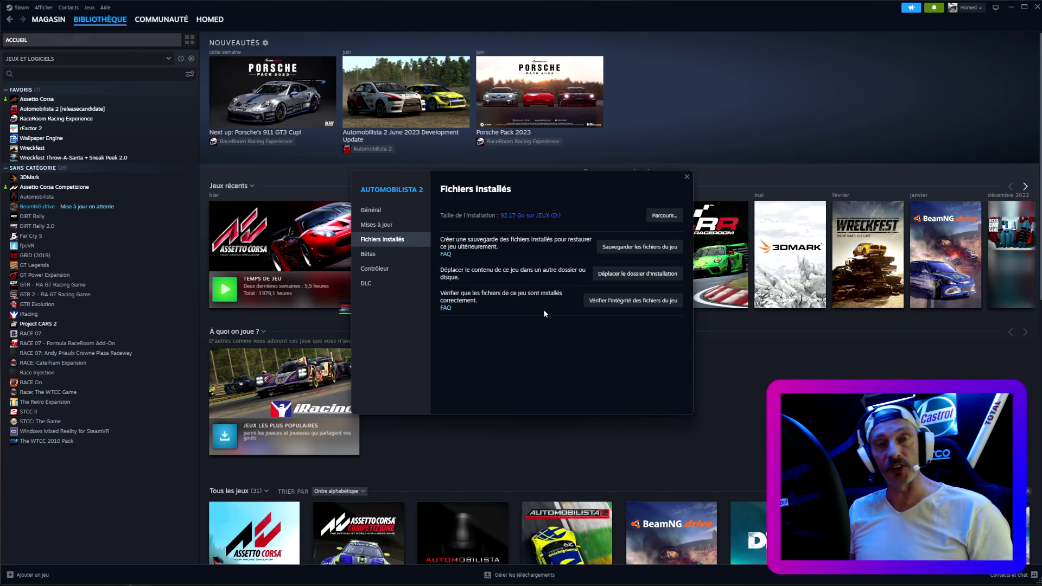
left_click(620, 303)
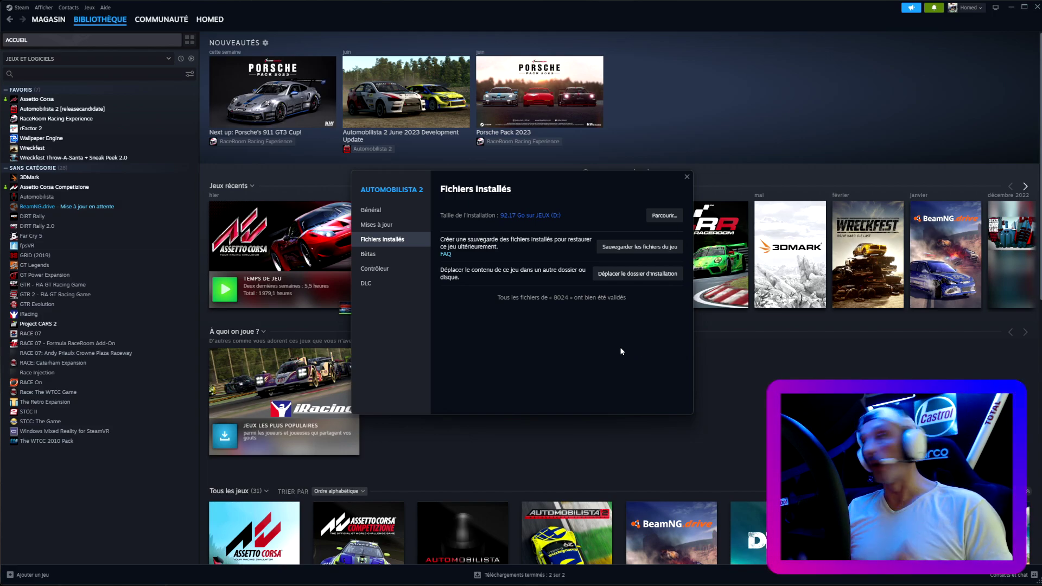
left_click(687, 177)
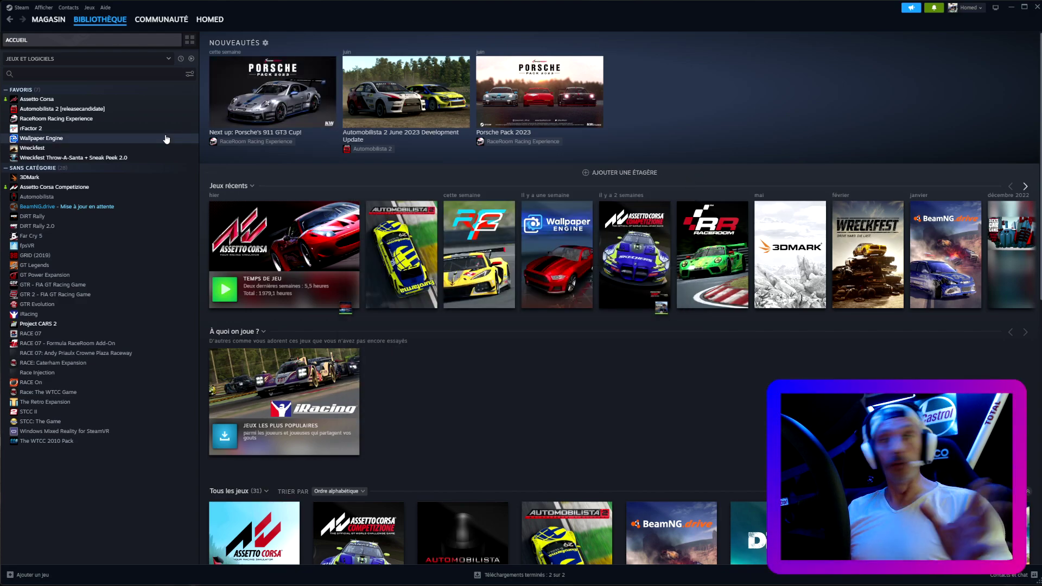
- Exit Steam from the Automobilista 2 page and relaunch it from the Start menu
left_click(83, 110)
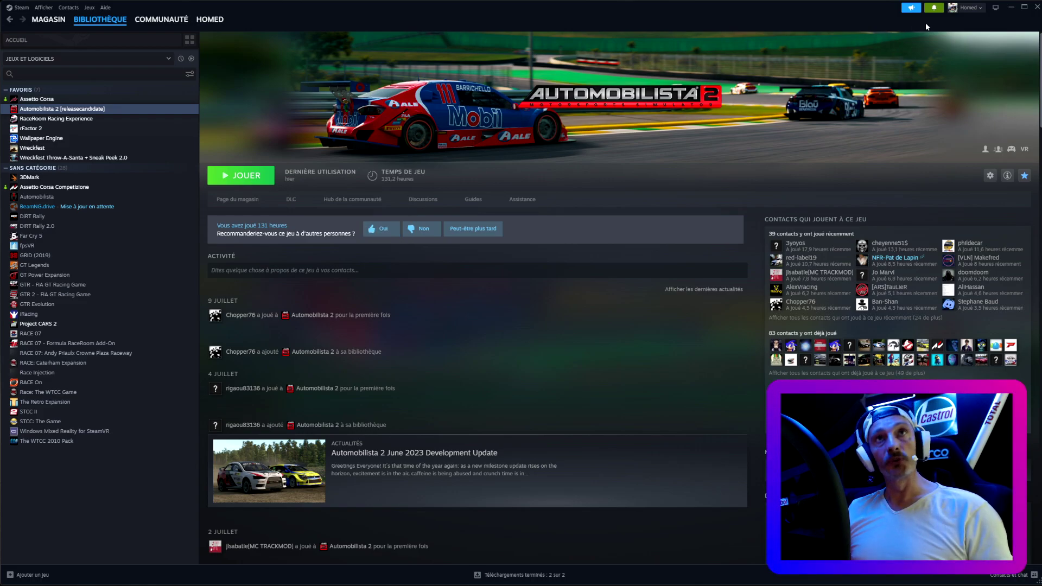
left_click(1035, 8)
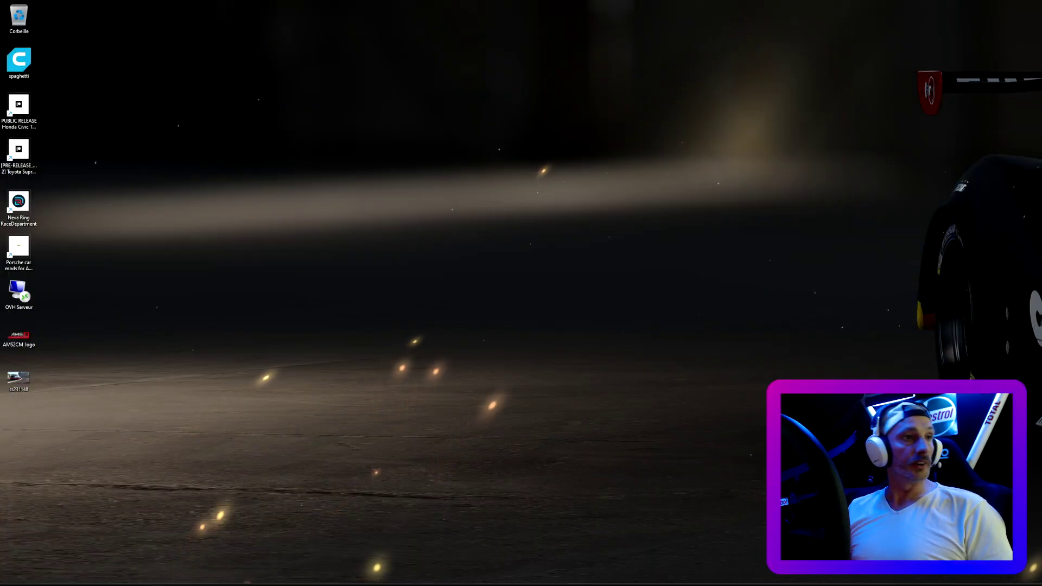
key("super")
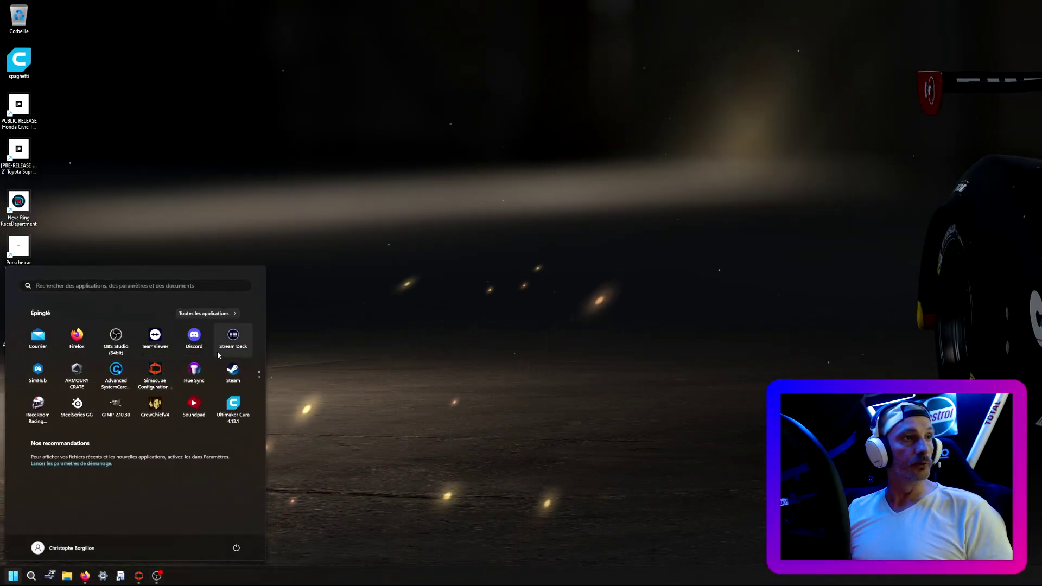
left_click(228, 375)
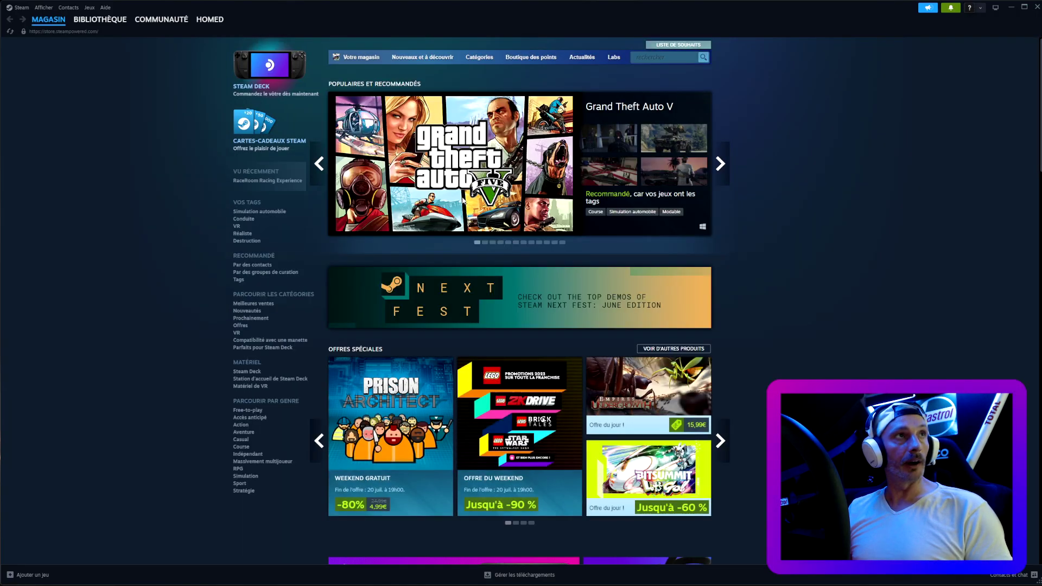
- Set Automobilista 2's Mises à jour option to 'Toujours garder ce jeu à jour'
left_click(100, 19)
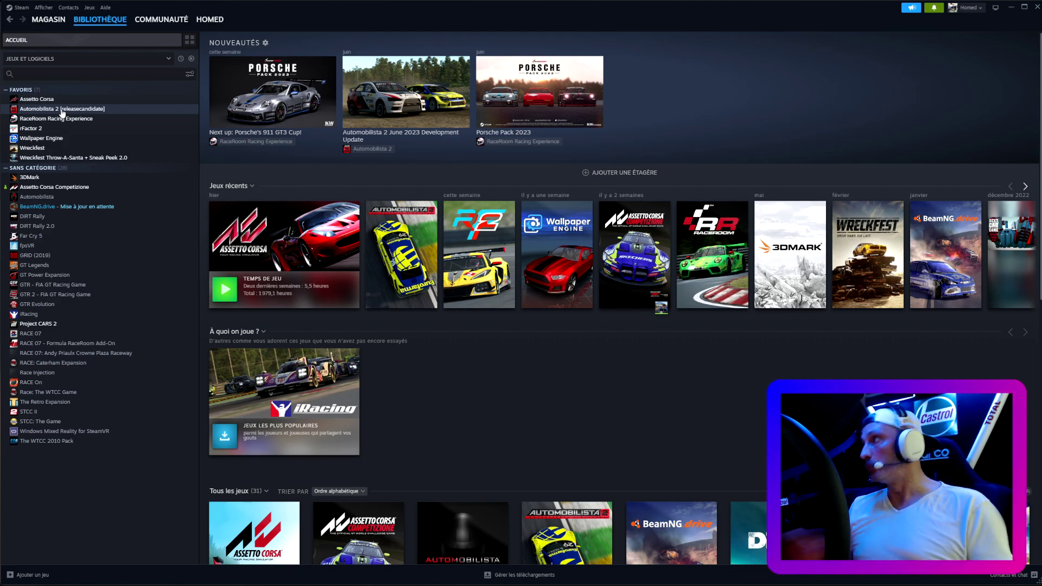
right_click(62, 112)
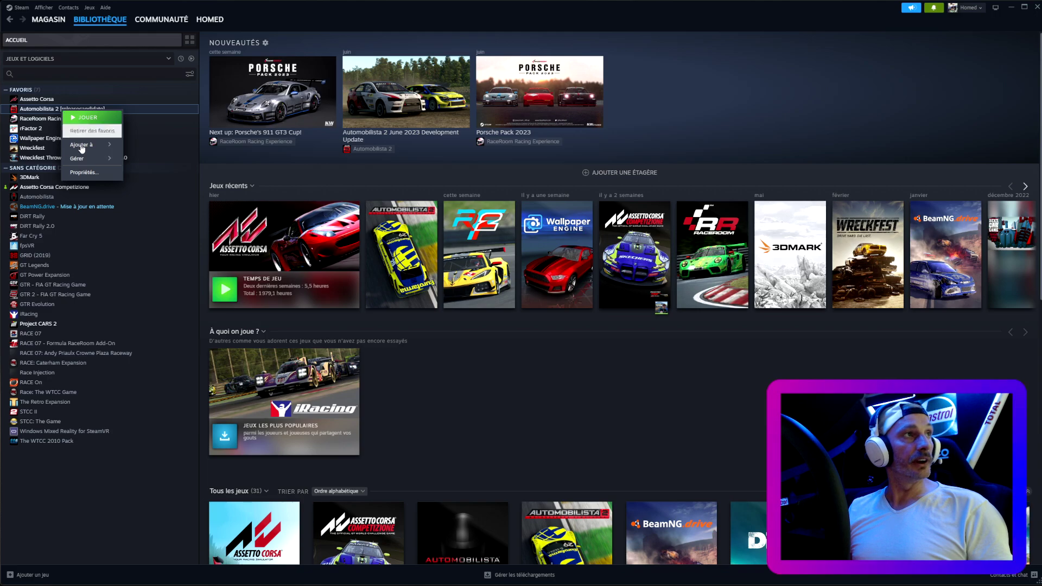
left_click(83, 173)
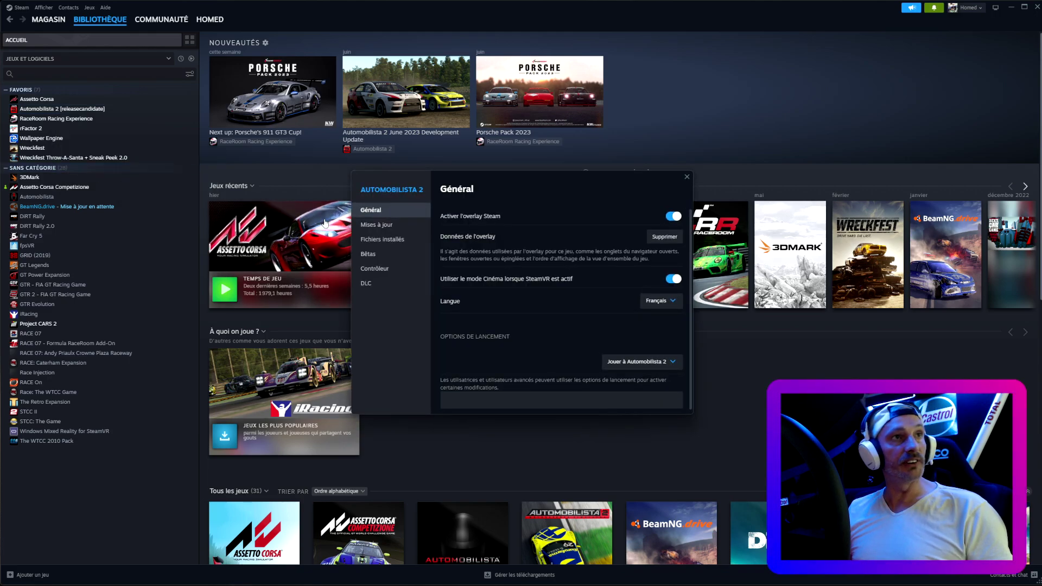
left_click(375, 225)
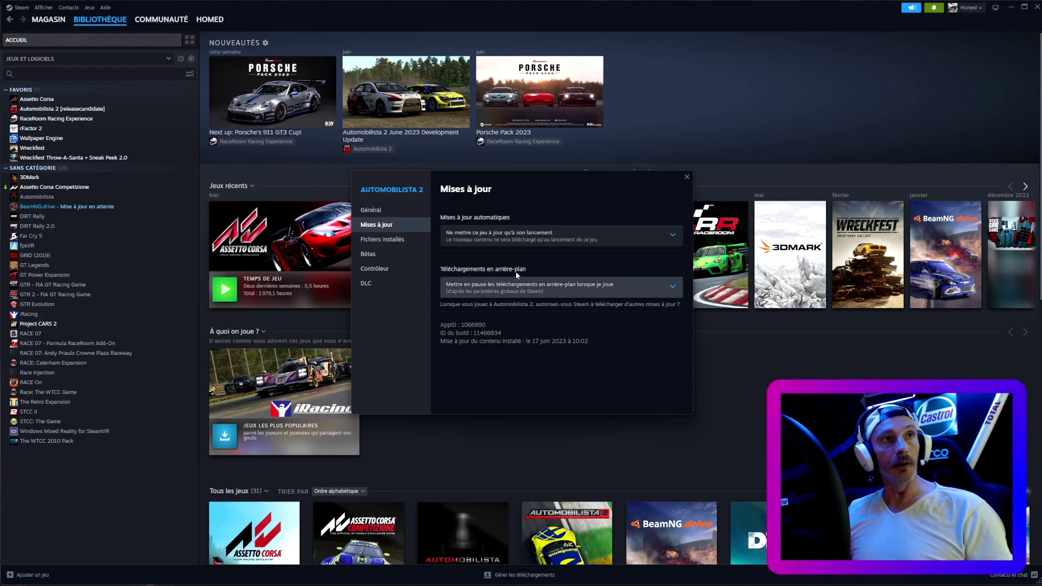
left_click(557, 239)
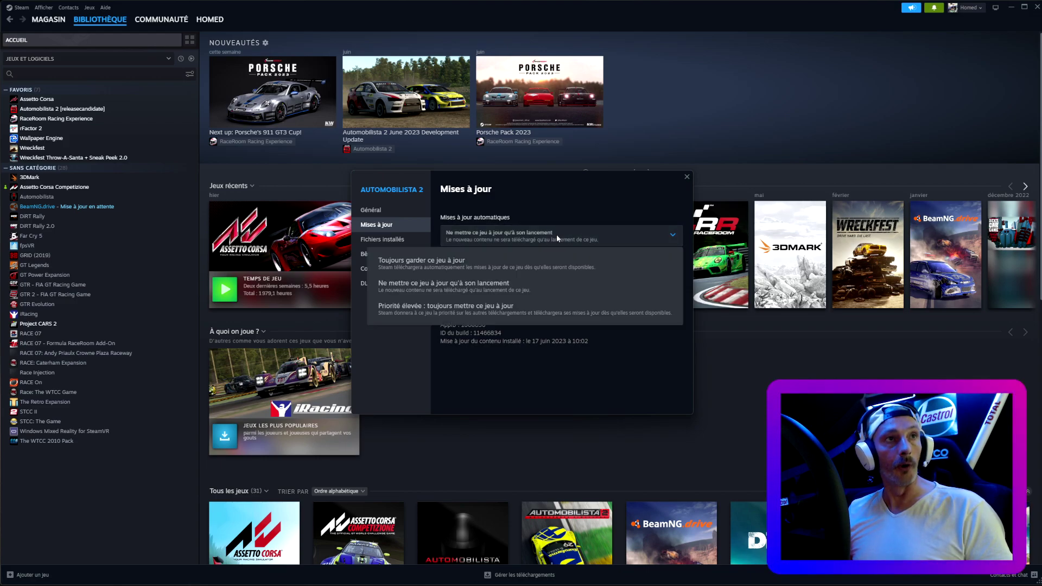
left_click(435, 266)
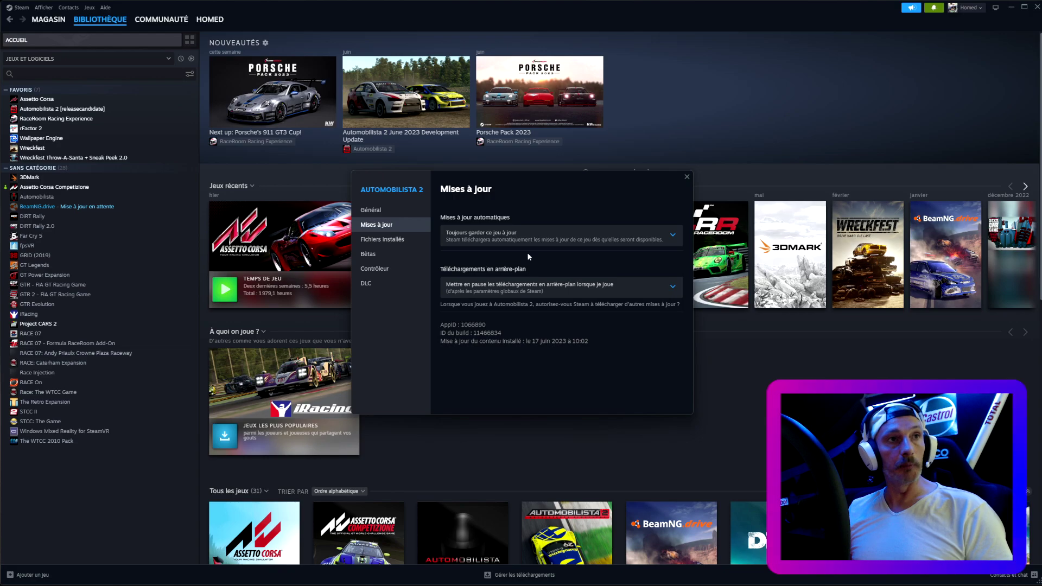
left_click(686, 178)
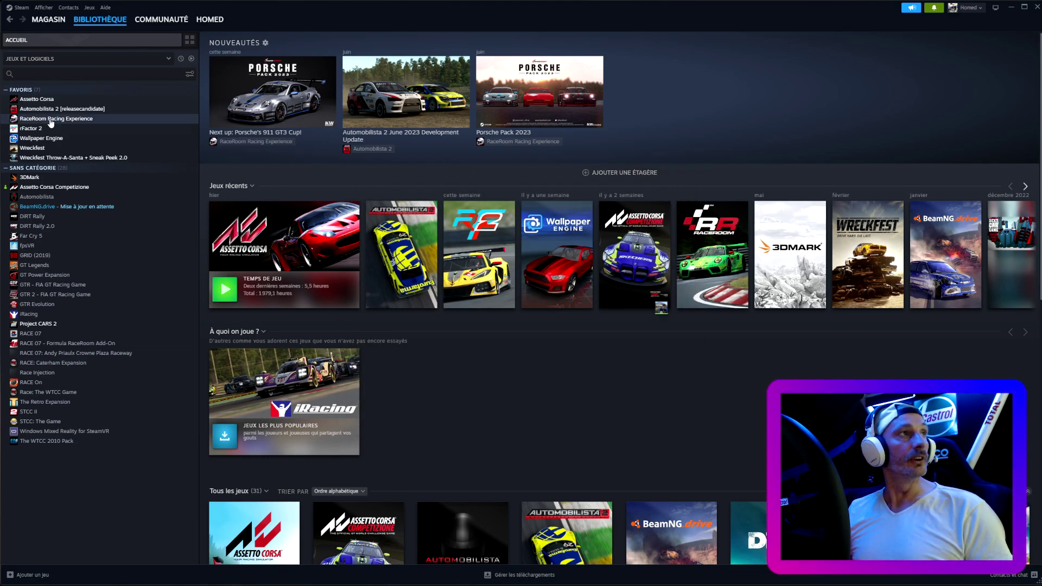
- Read the Installation and Usage sections of the AMS2 Content Manager 0.2.0 RaceDepartment page
left_click(50, 109)
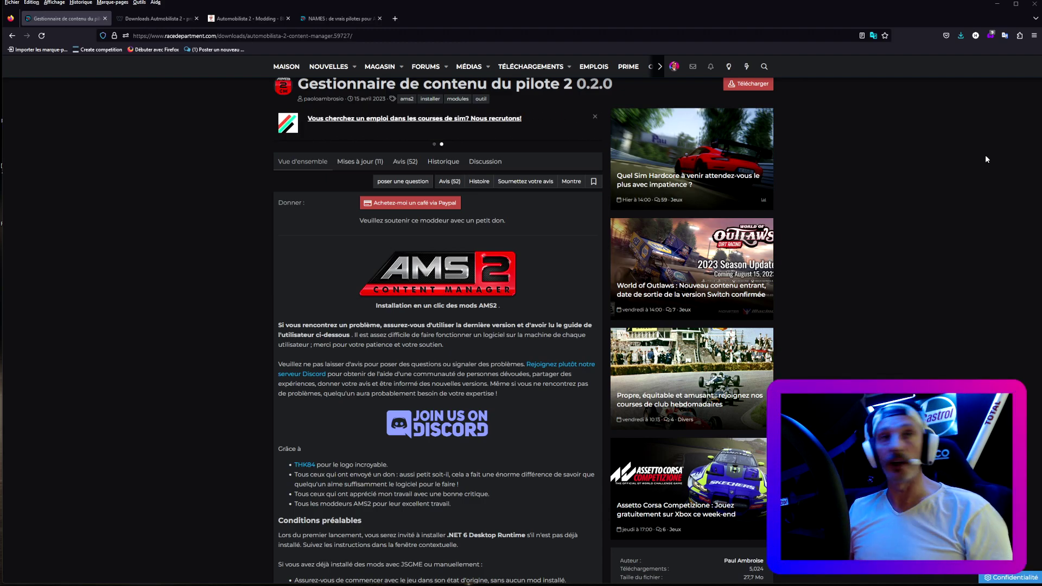
scroll(349, 290, "down", 3)
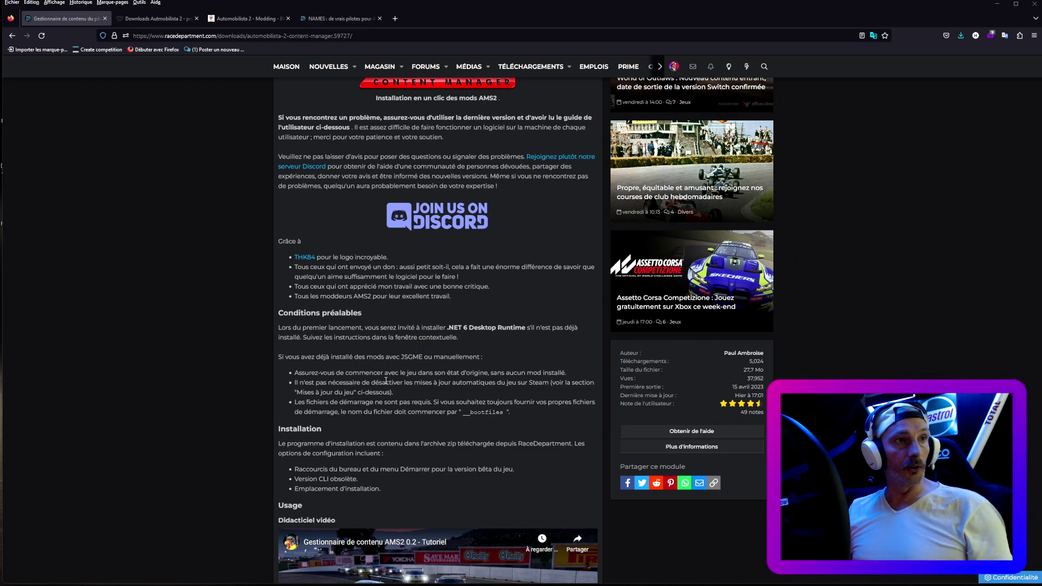
scroll(406, 395, "down", 2)
scroll(431, 366, "down", 4)
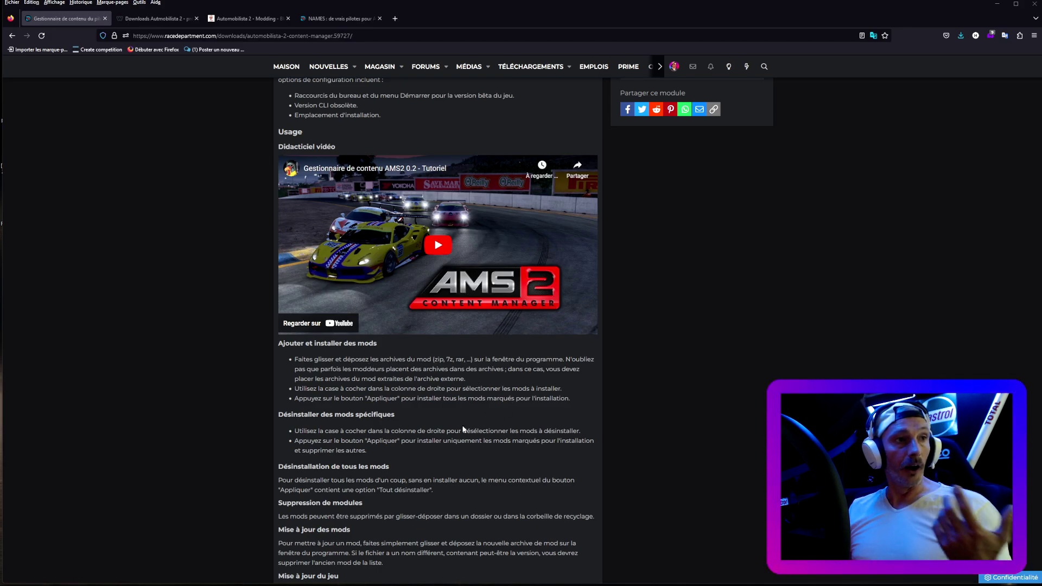
scroll(463, 428, "down", 2)
scroll(463, 429, "down", 3)
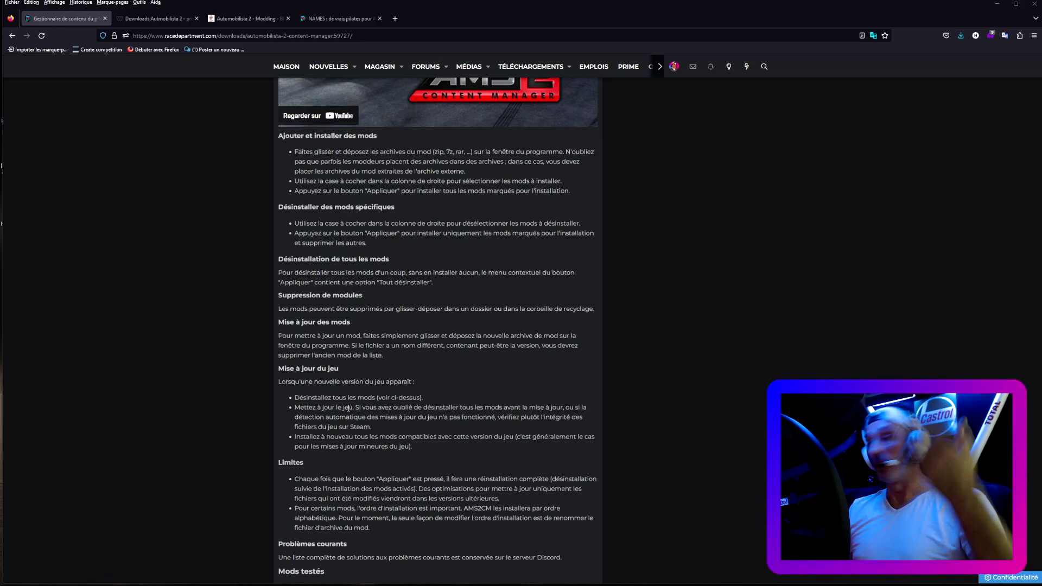
scroll(416, 464, "down", 3)
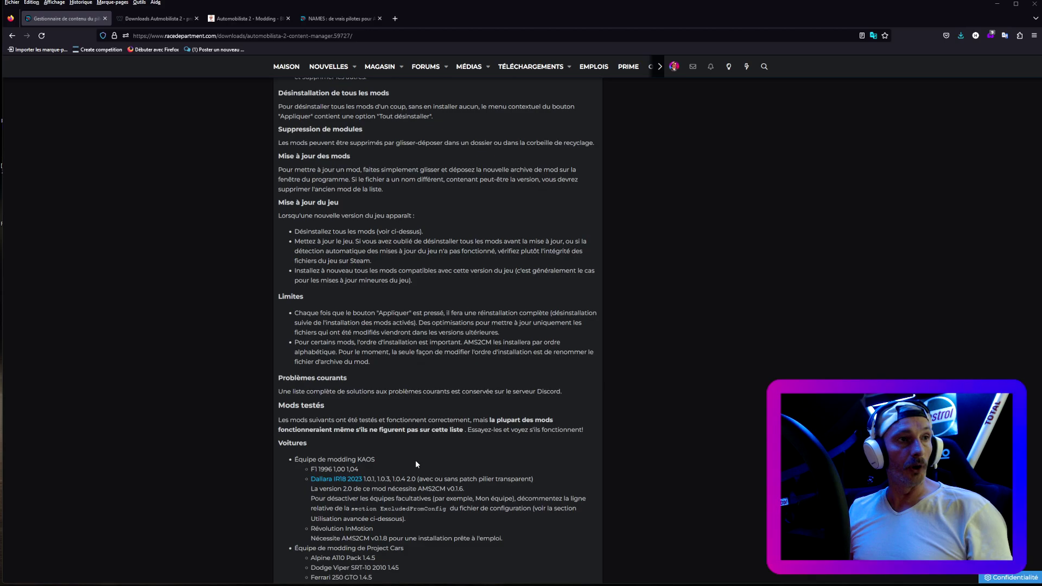
scroll(416, 464, "up", 3)
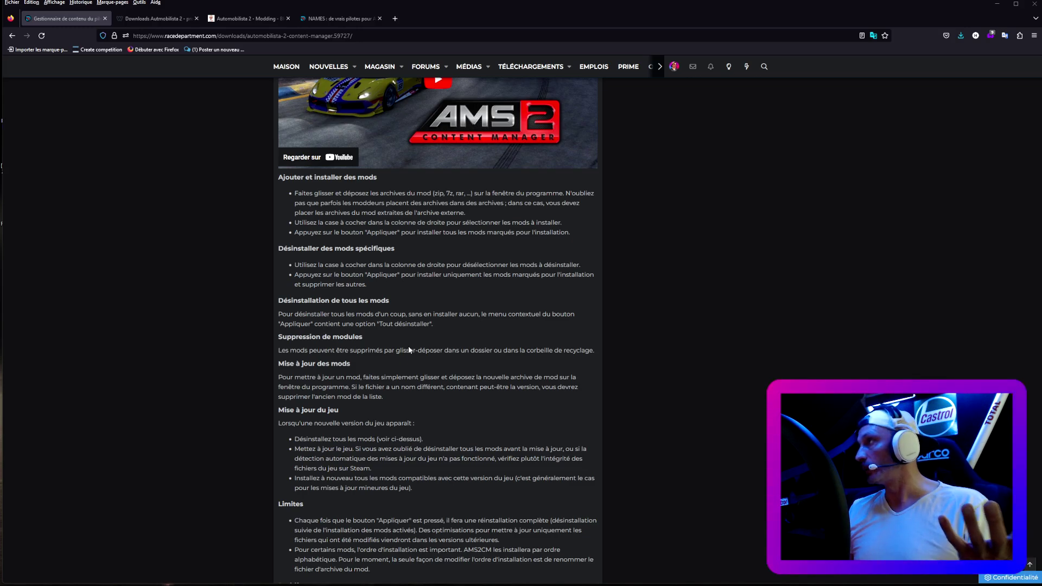
scroll(409, 350, "up", 2)
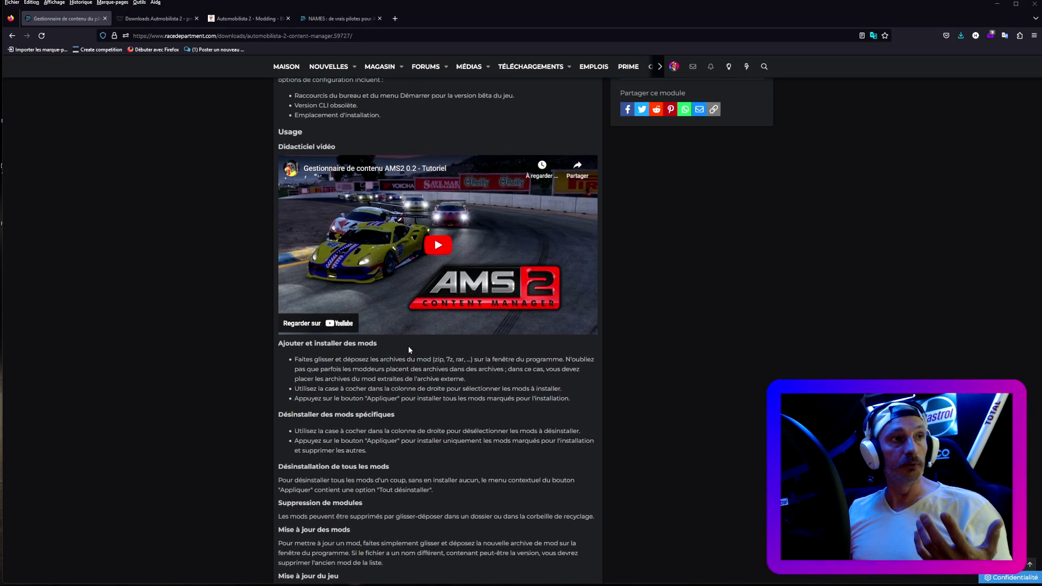
scroll(409, 347, "up", 3)
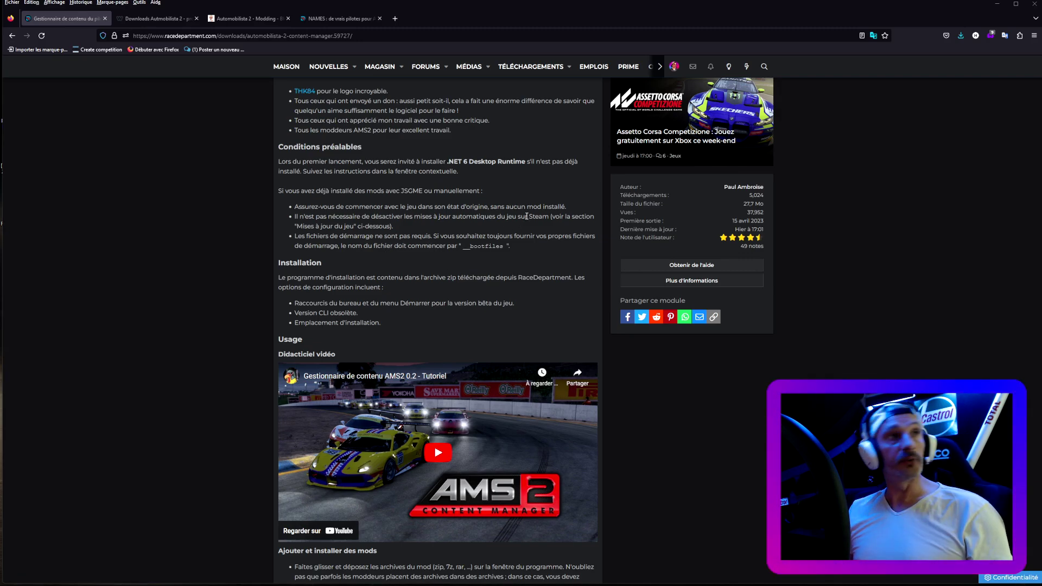
scroll(489, 238, "up", 2)
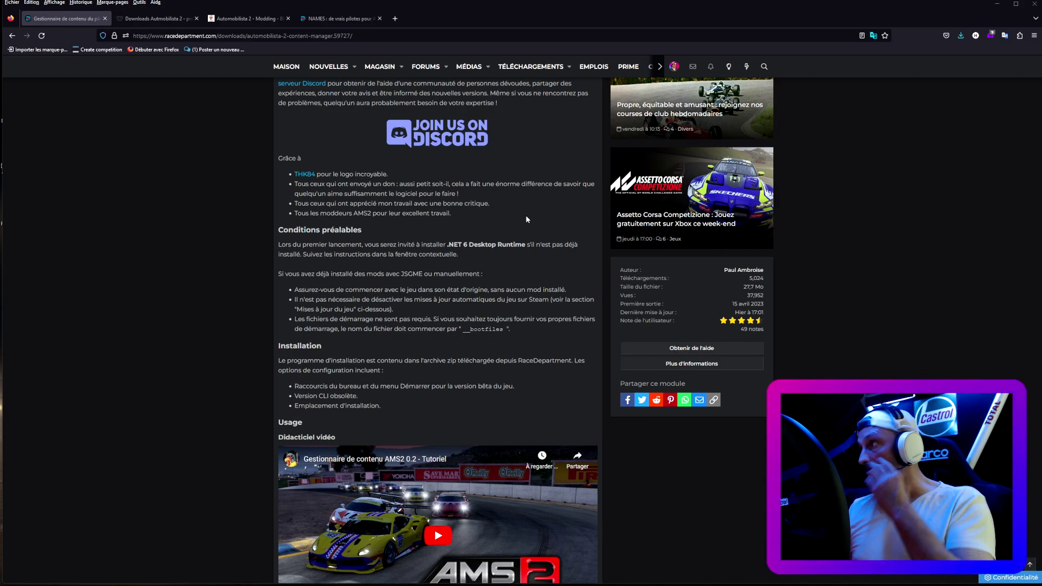
scroll(526, 219, "down", 8)
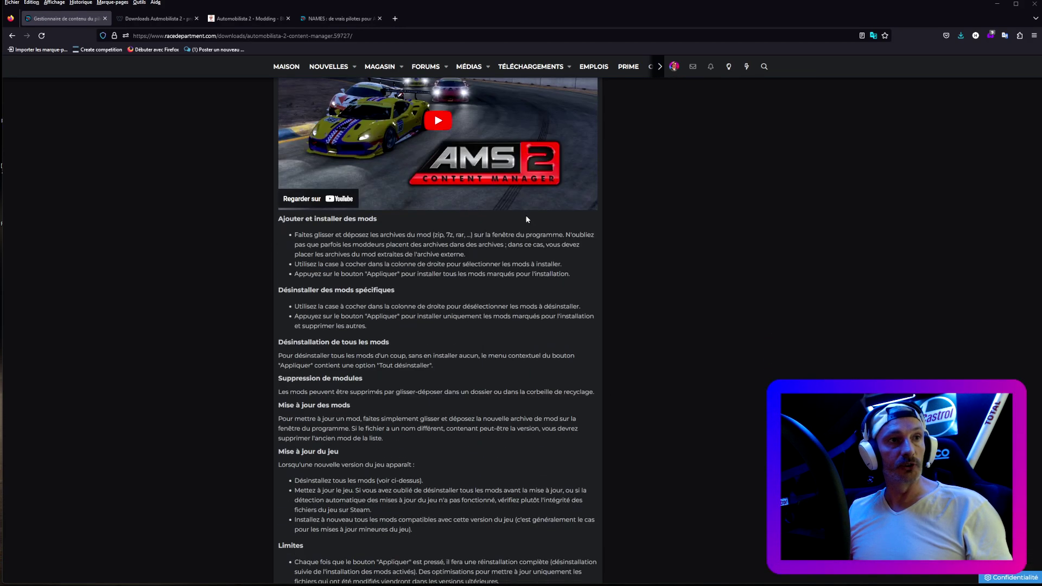
scroll(526, 220, "up", 2)
scroll(526, 219, "down", 6)
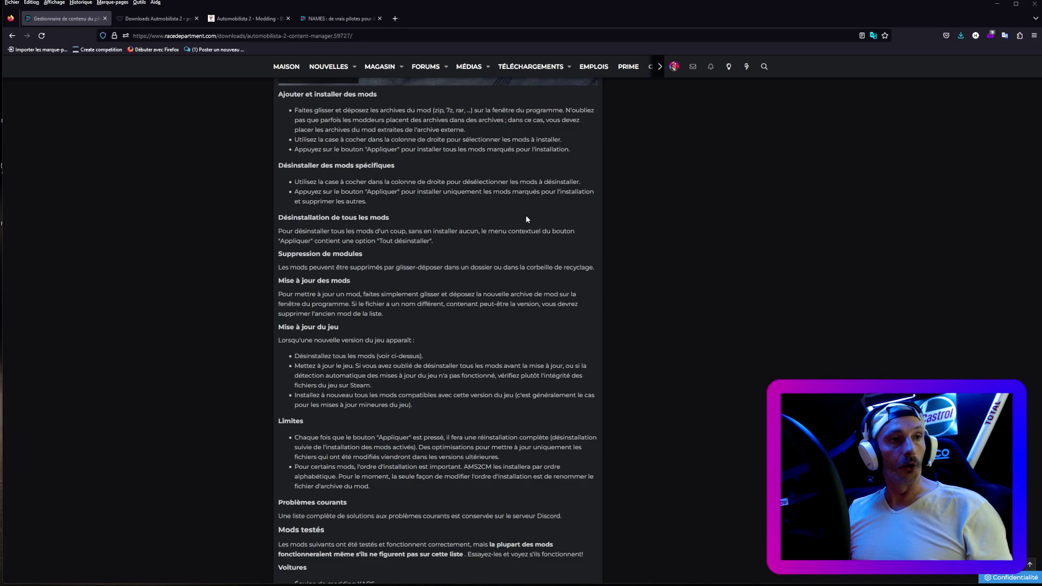
scroll(526, 220, "up", 7)
scroll(526, 220, "up", 14)
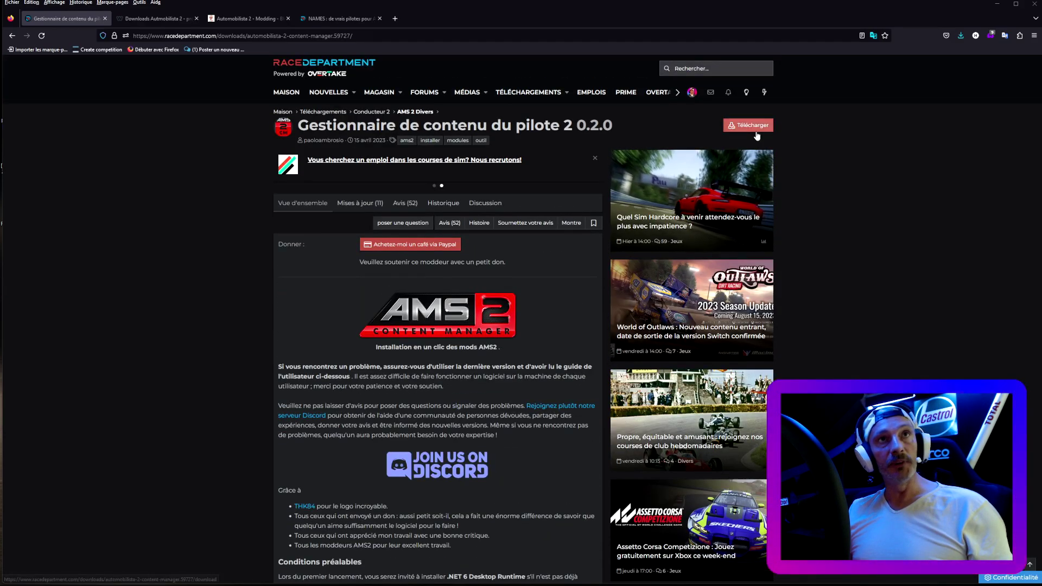
- Run the AMS2CM installer package from Téléchargements > AMS2CM v0.2.0
left_click(997, 6)
left_click(66, 581)
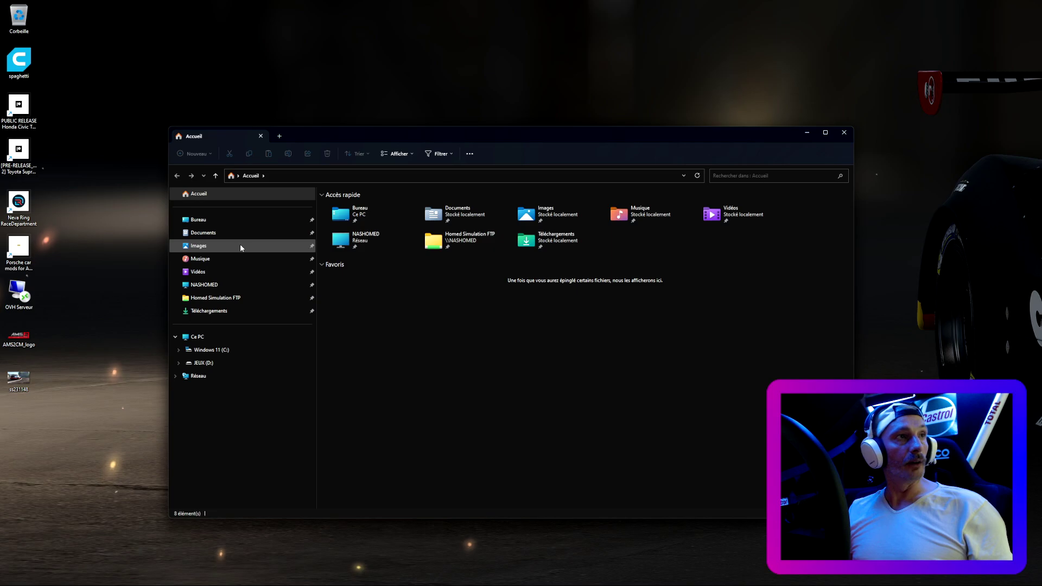
left_click(211, 310)
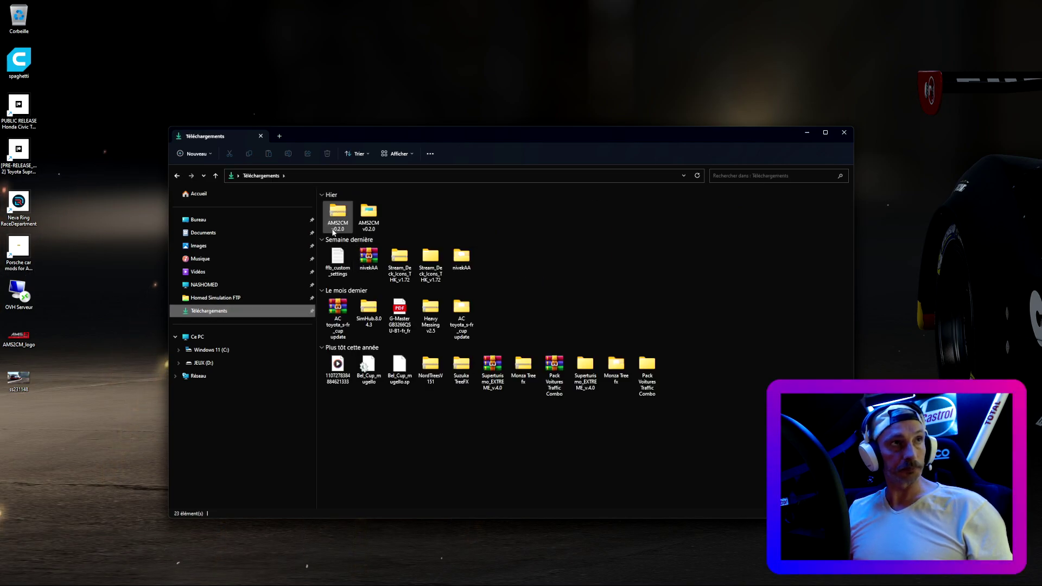
double_click(375, 215)
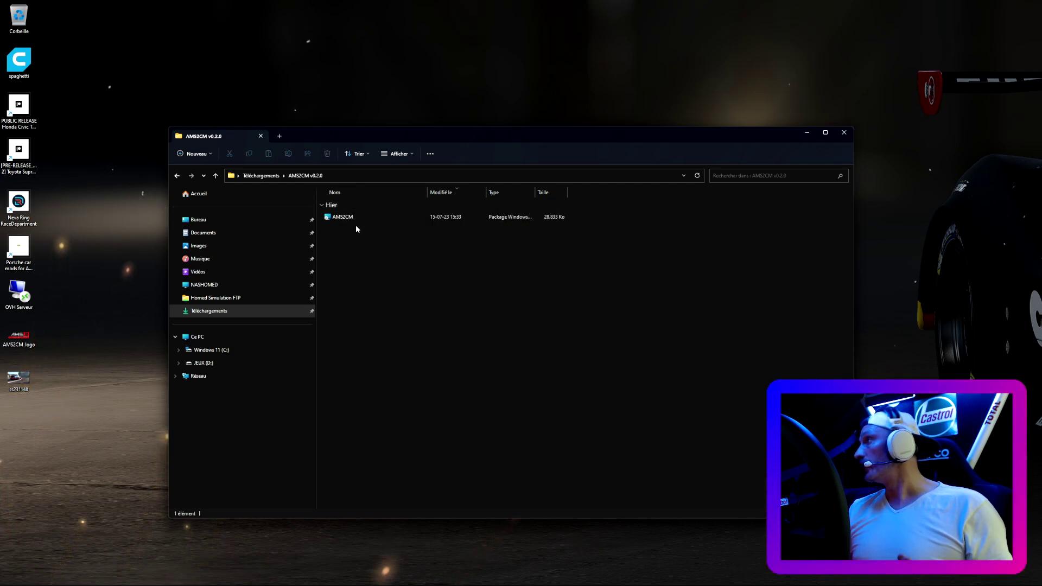
left_click(352, 219)
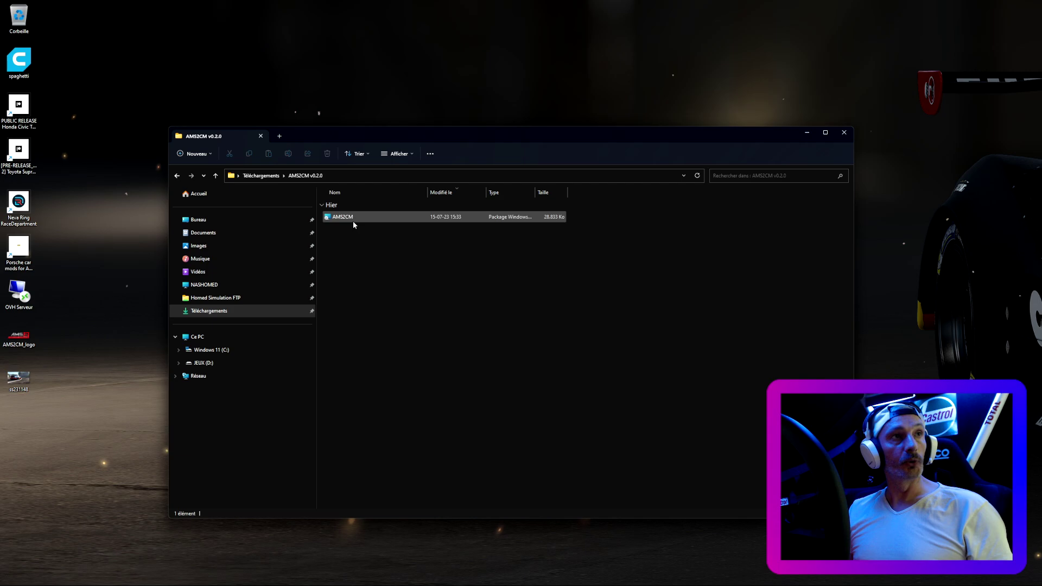
double_click(351, 217)
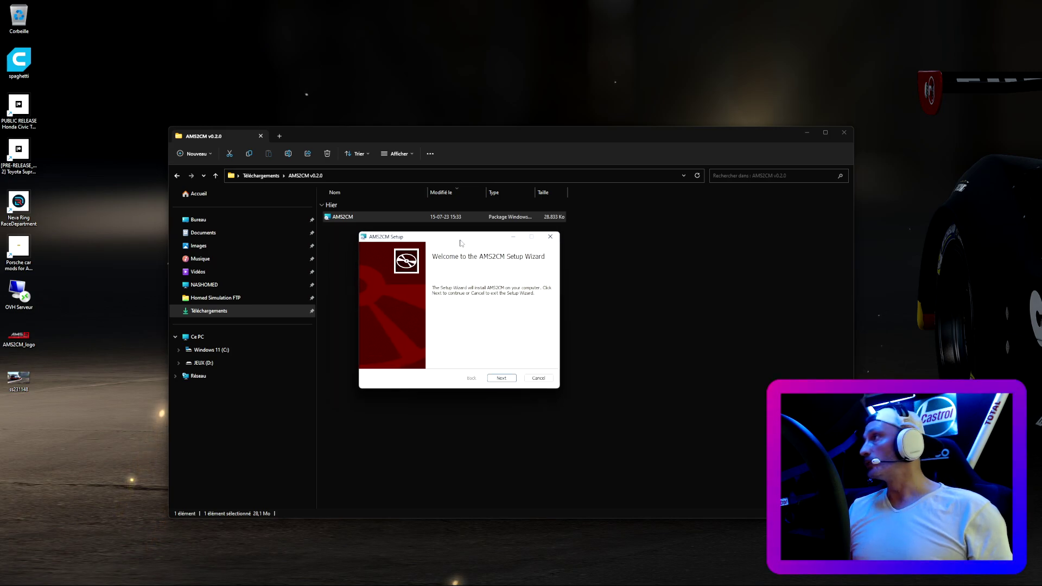
- Accept the AMS2CM license terms and proceed to Custom Setup to change the install location
left_click(499, 378)
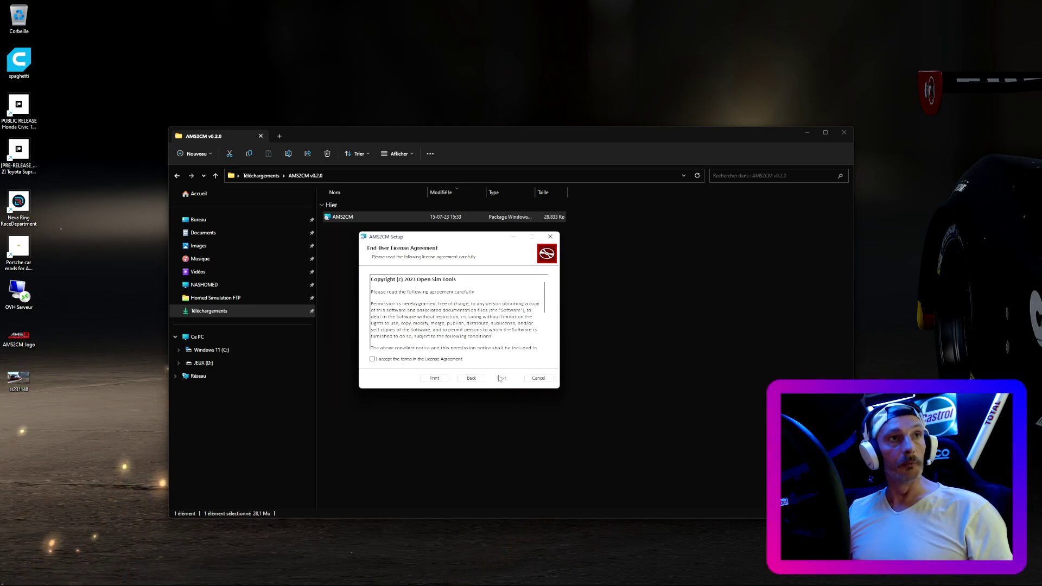
left_click(430, 359)
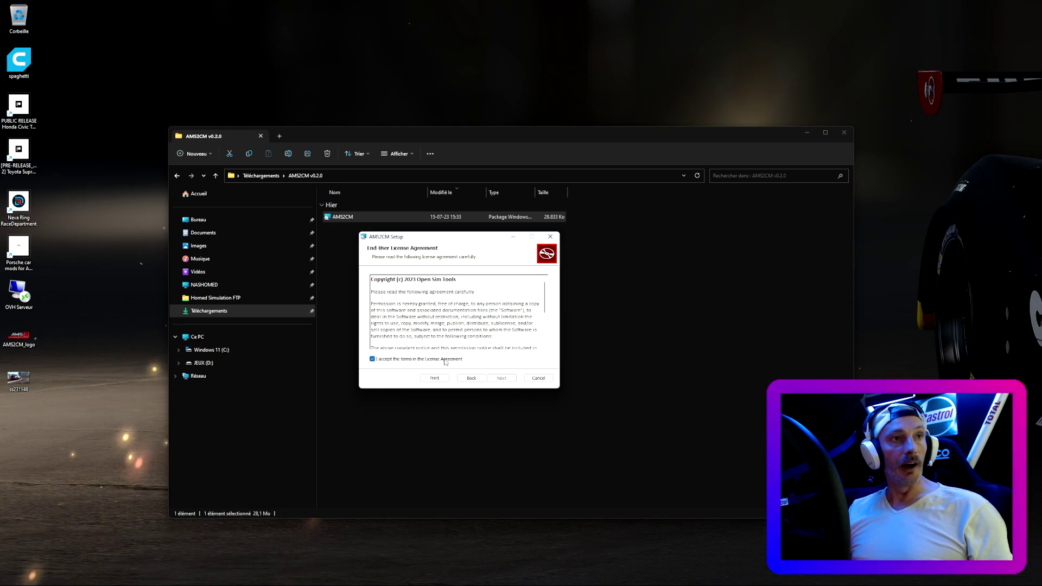
left_click(499, 378)
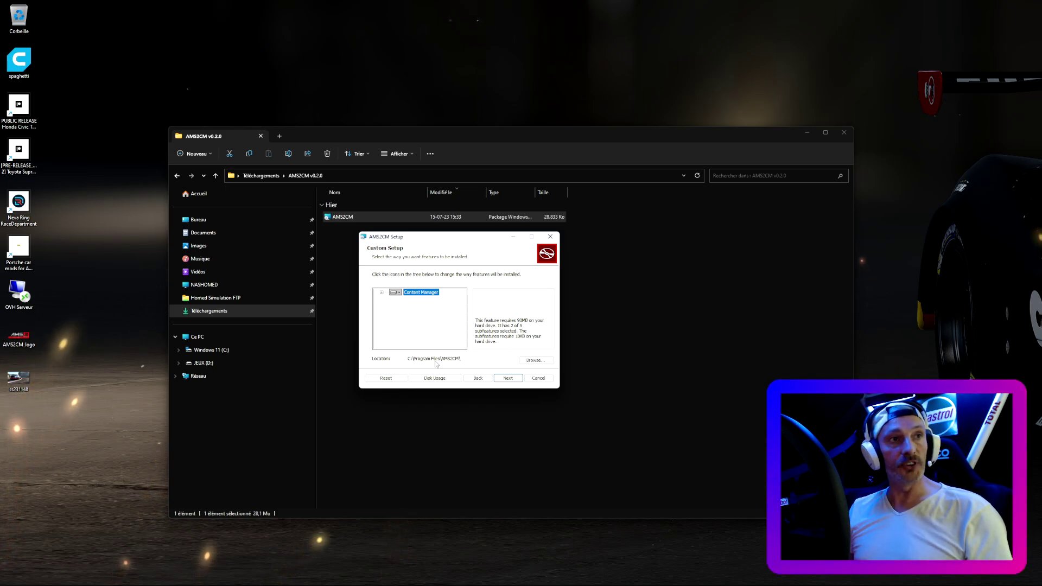
left_click(536, 362)
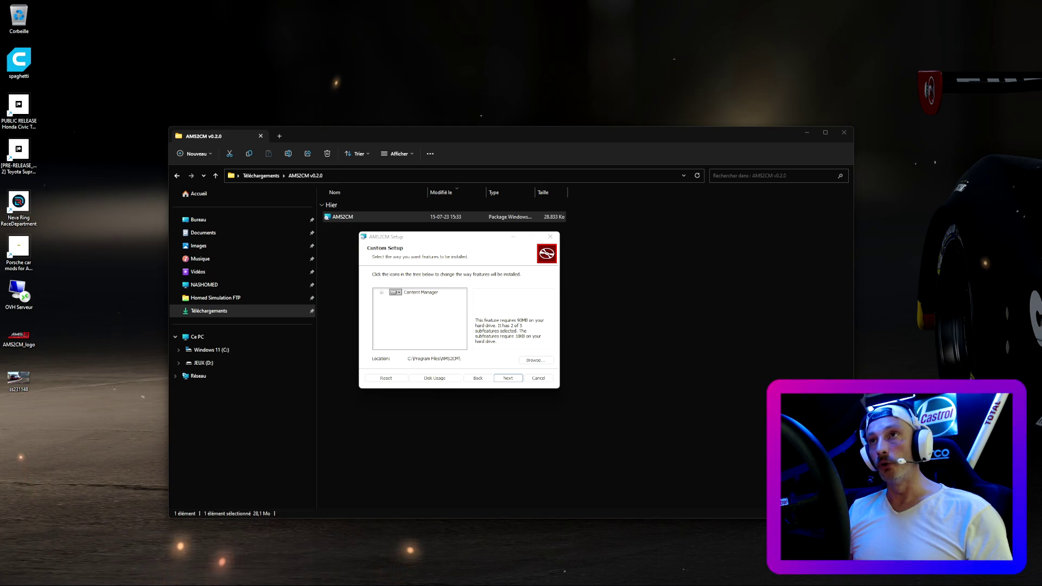
- Set the destination folder to D:\AMS2CM\ on the JEUX (D:) drive and confirm
key("alt+r")
left_click_drag(1028, 233, 596, 247)
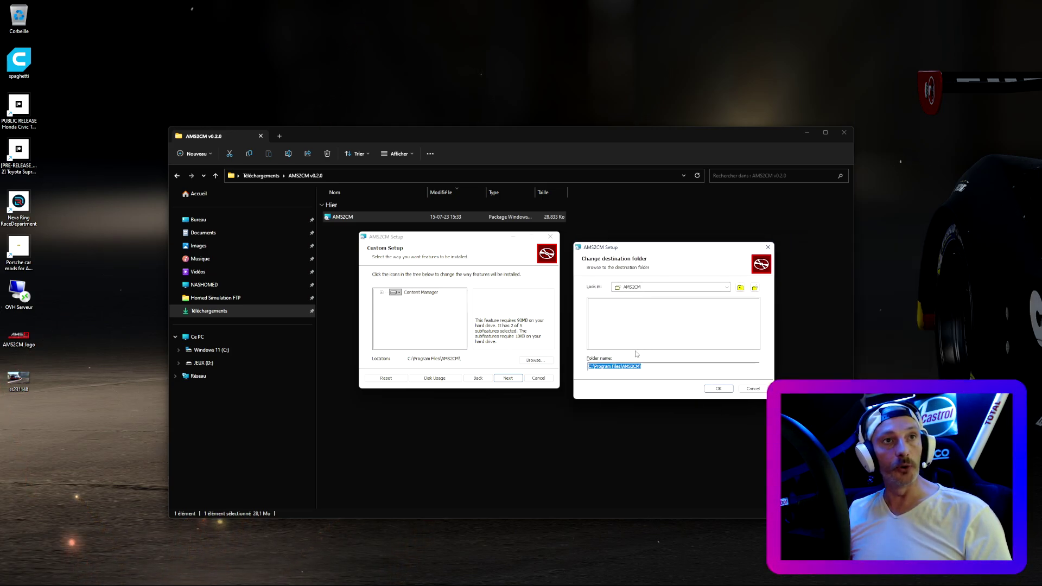
left_click(727, 287)
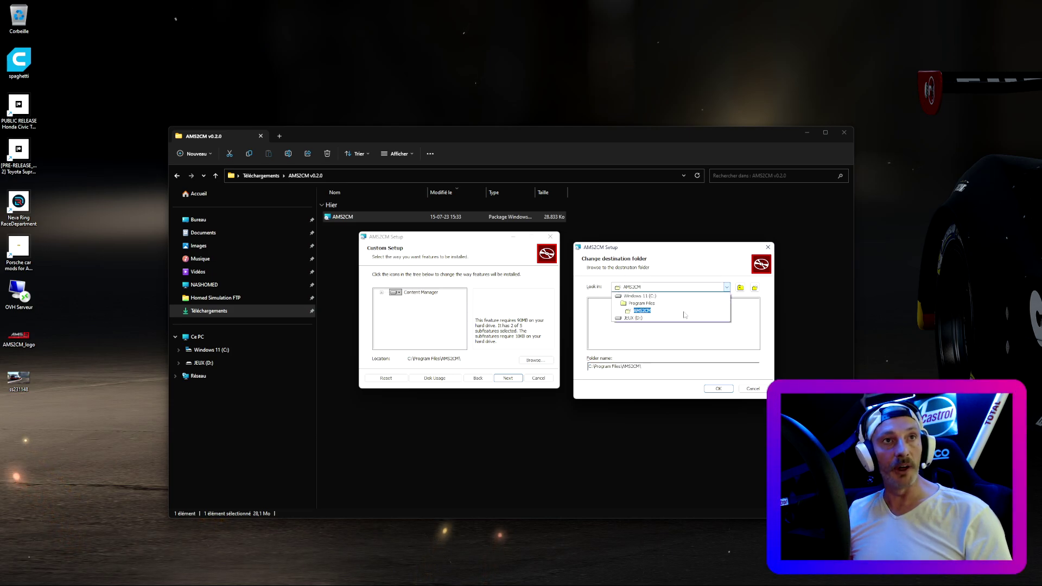
left_click(667, 321)
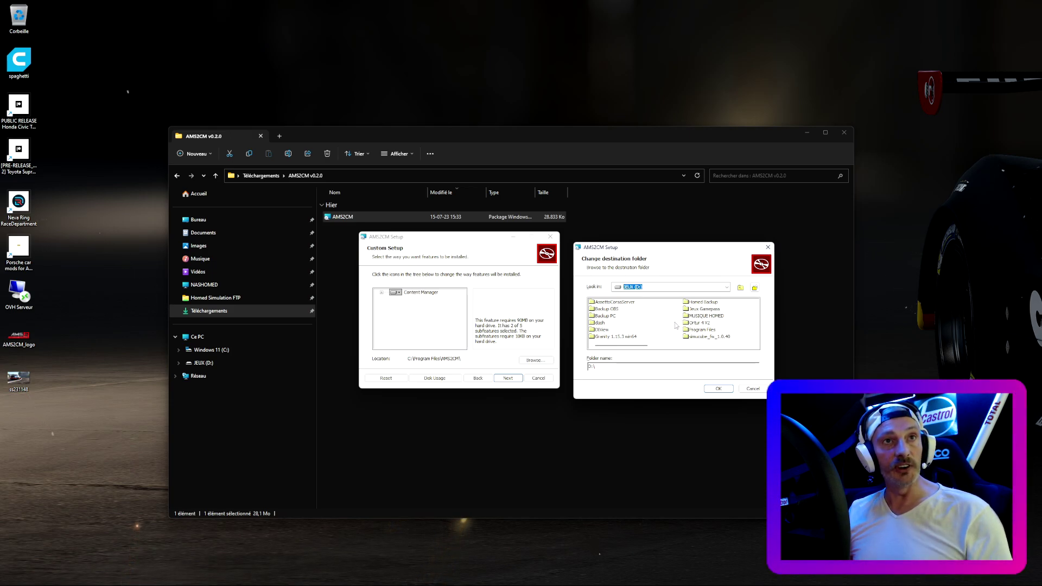
left_click(611, 365)
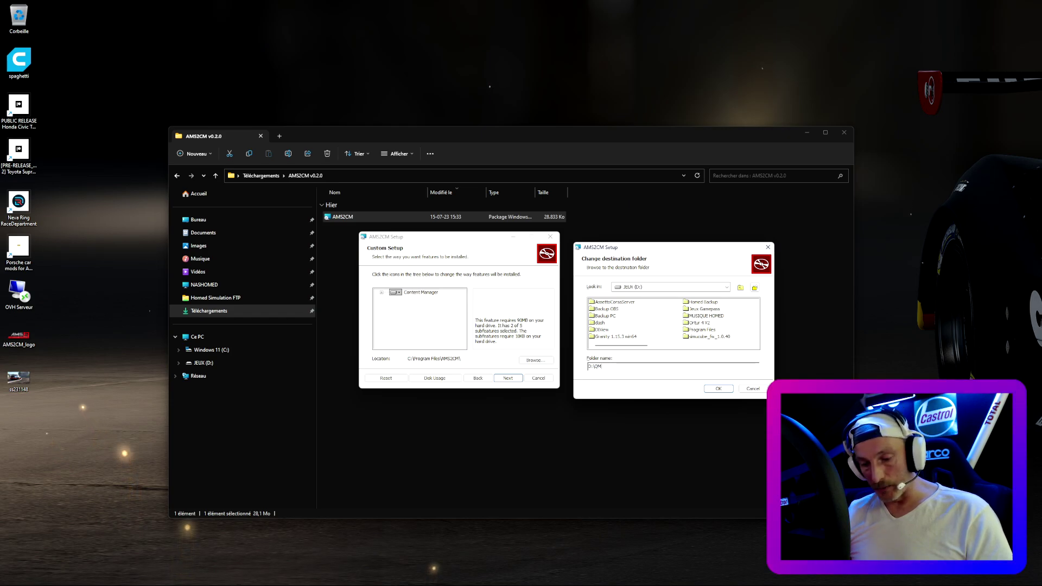
type("S")
key("BackSpace")
key("BackSpace")
key("BackSpace")
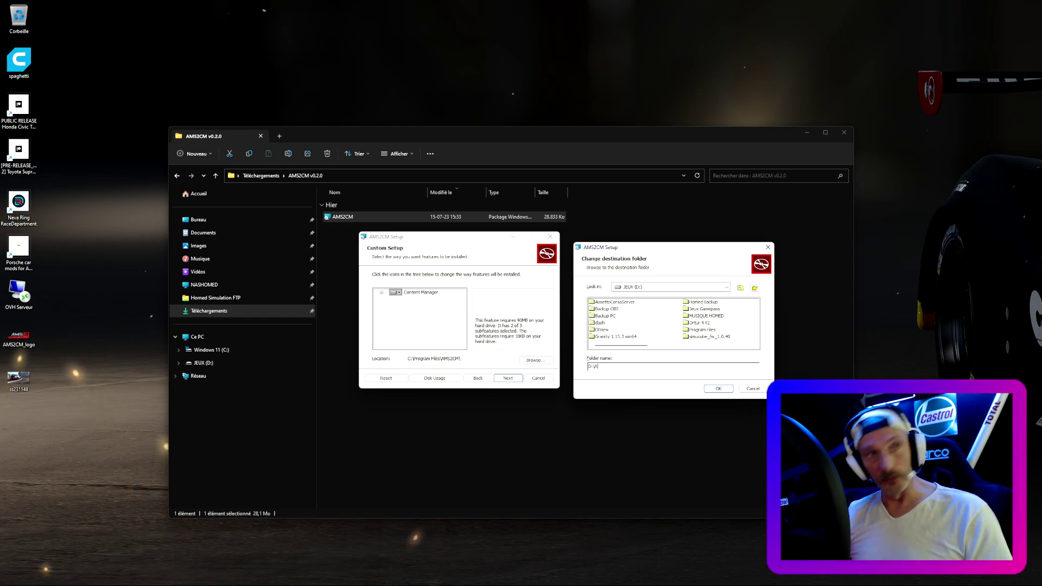
type("A")
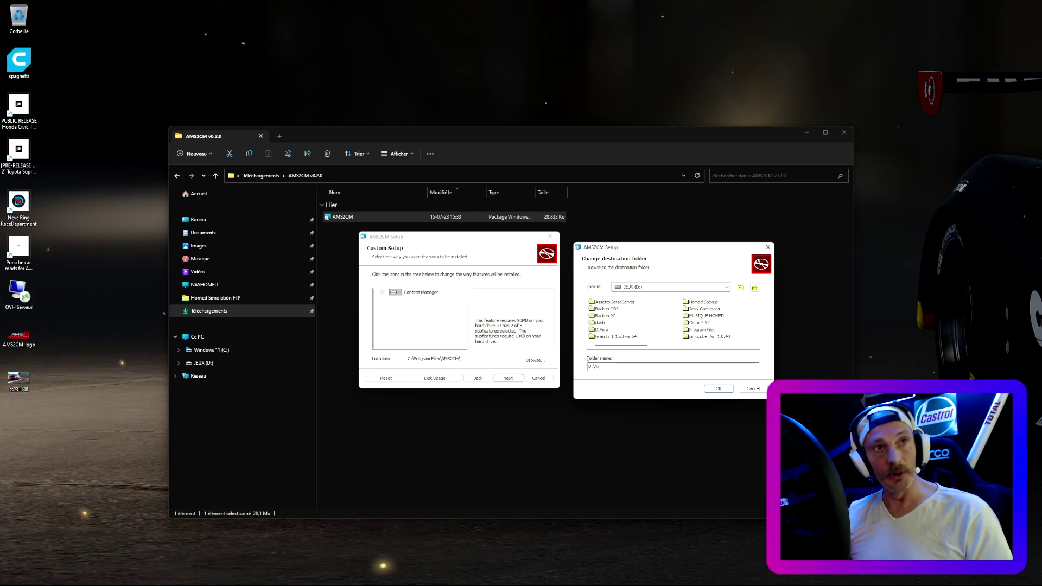
type("MS")
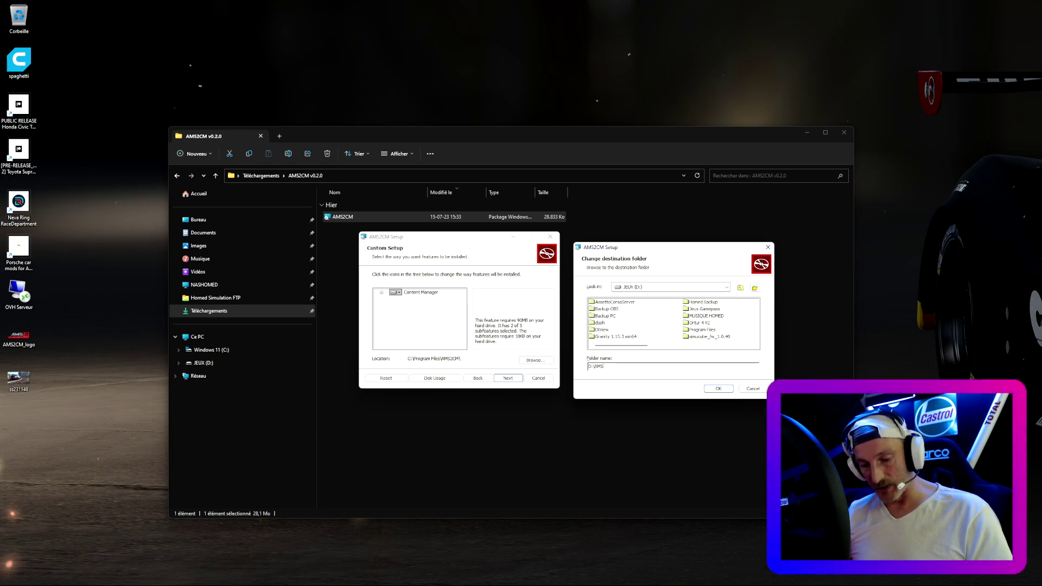
type("2CM")
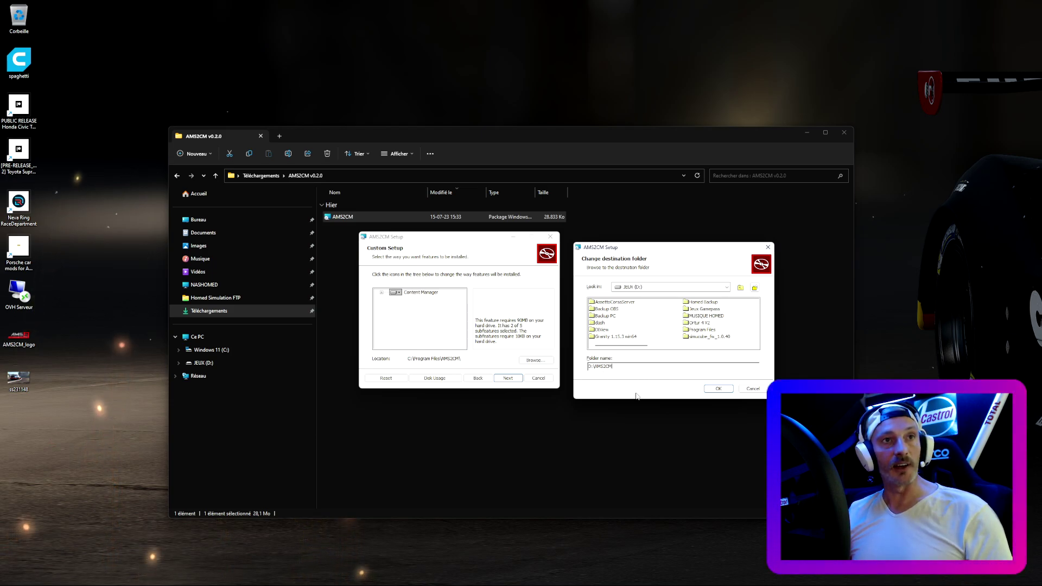
left_click(716, 389)
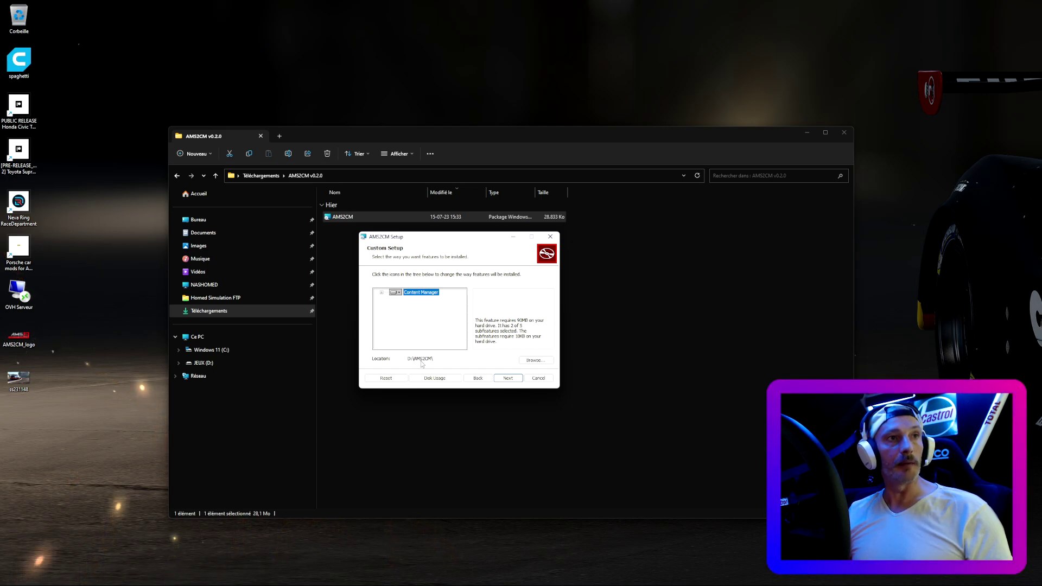
- Step through the AMS2CM installer, install it, and finish the wizard once complete
left_click(509, 379)
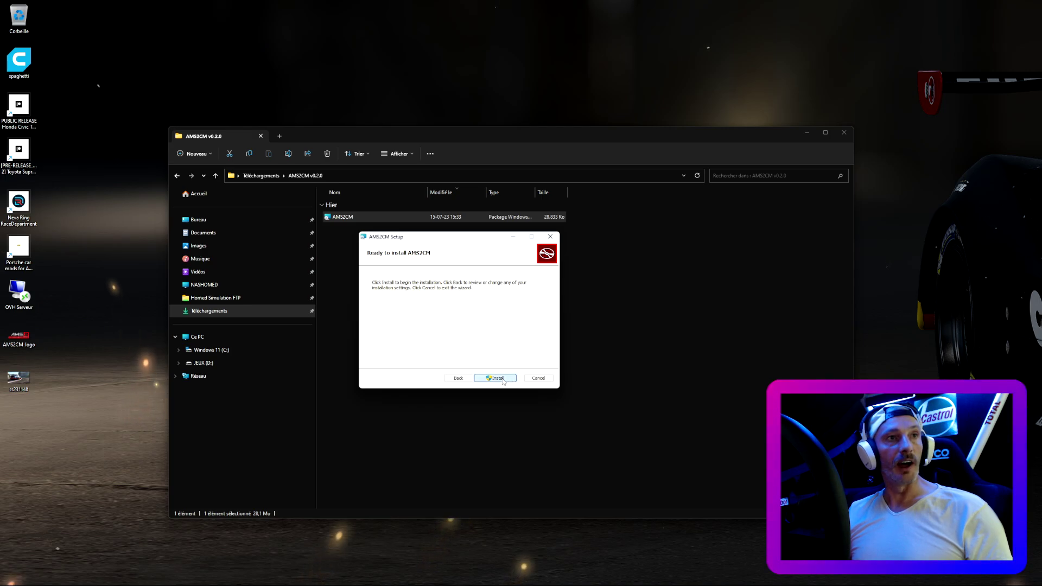
left_click(503, 382)
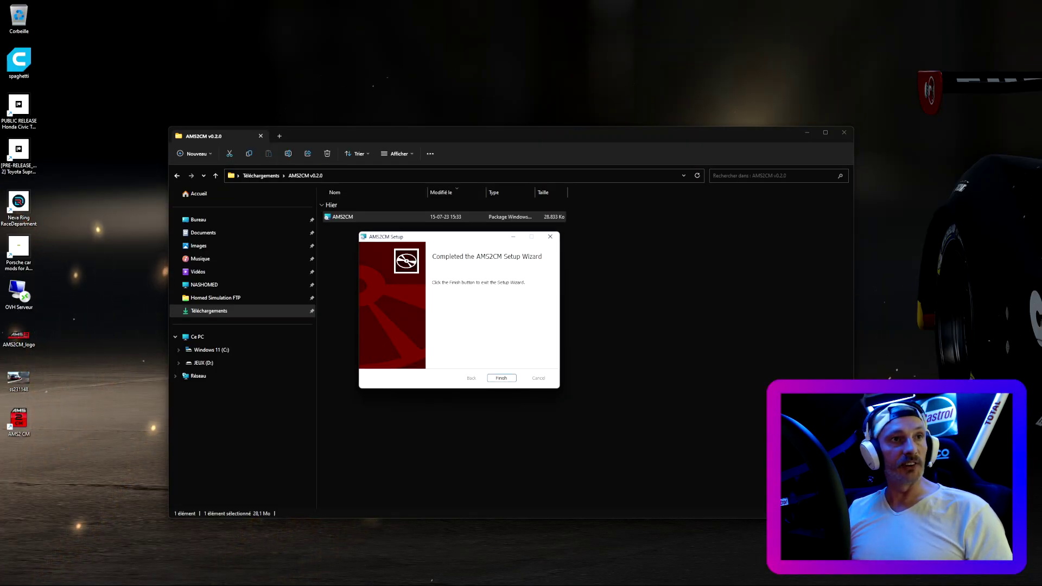
left_click(514, 380)
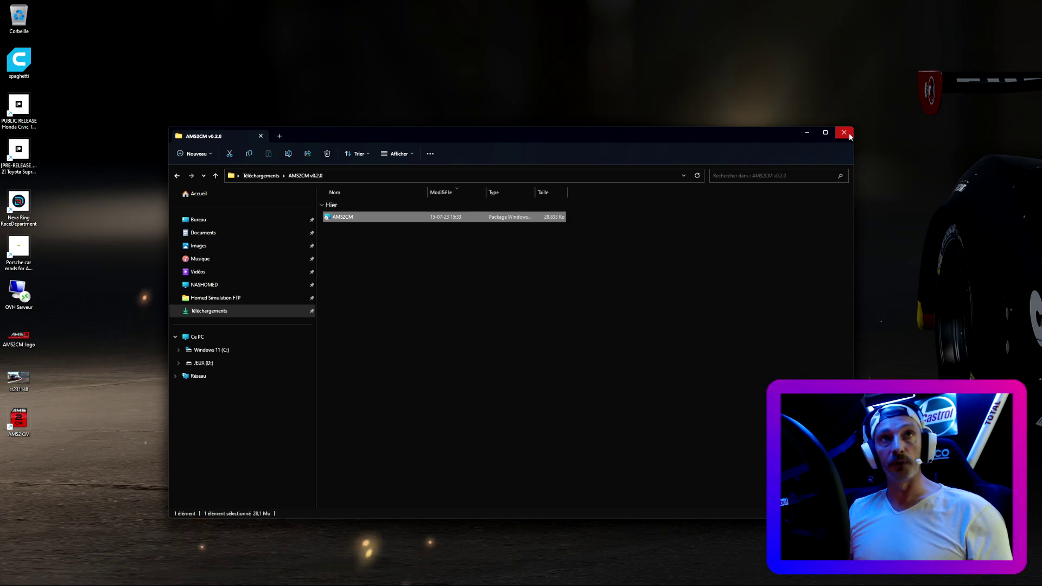
- Close the AMS2CM v0.2.0 Explorer window to return to the browser
left_click(844, 133)
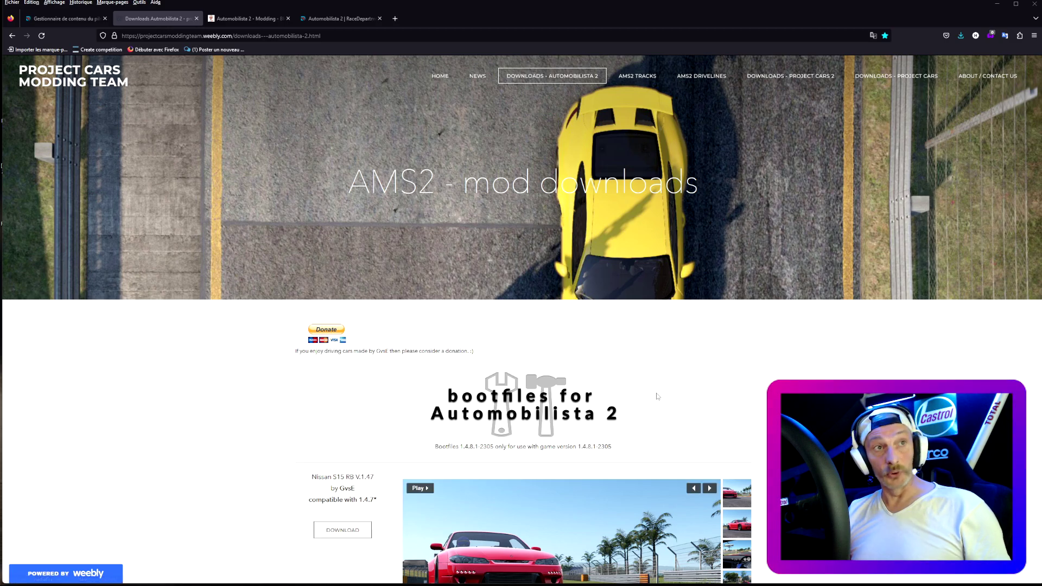
- Scroll the AMS2 mod downloads page, then go to the AMS2 Tracks page
scroll(669, 356, "down", 4)
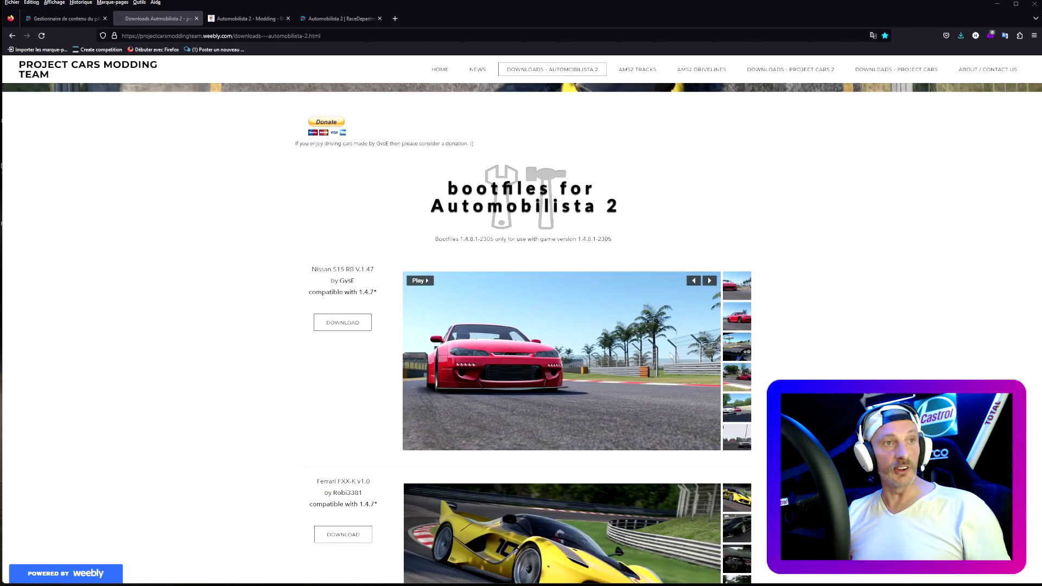
scroll(670, 353, "down", 5)
scroll(670, 352, "up", 8)
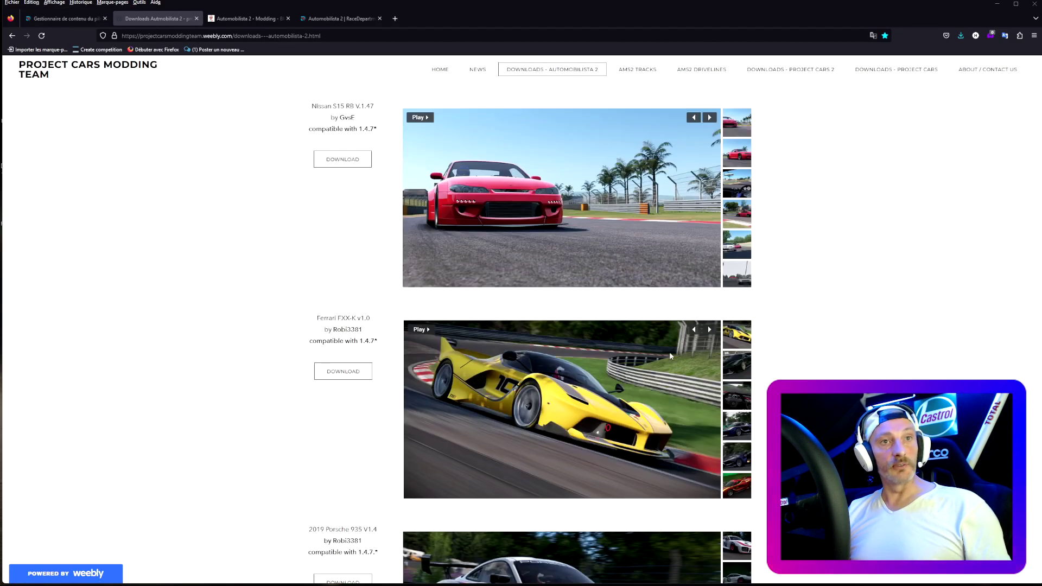
scroll(670, 353, "up", 2)
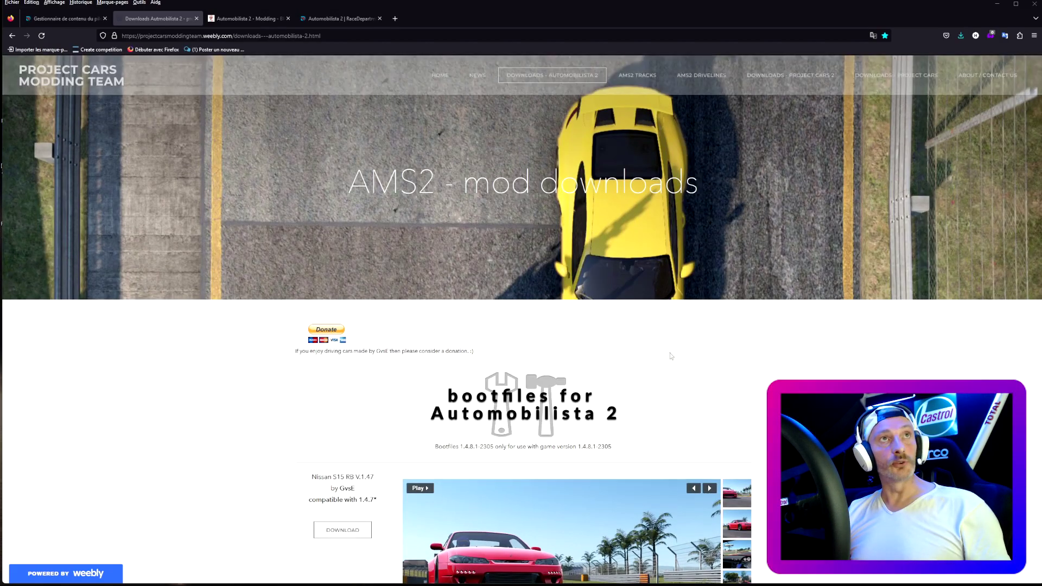
left_click(638, 77)
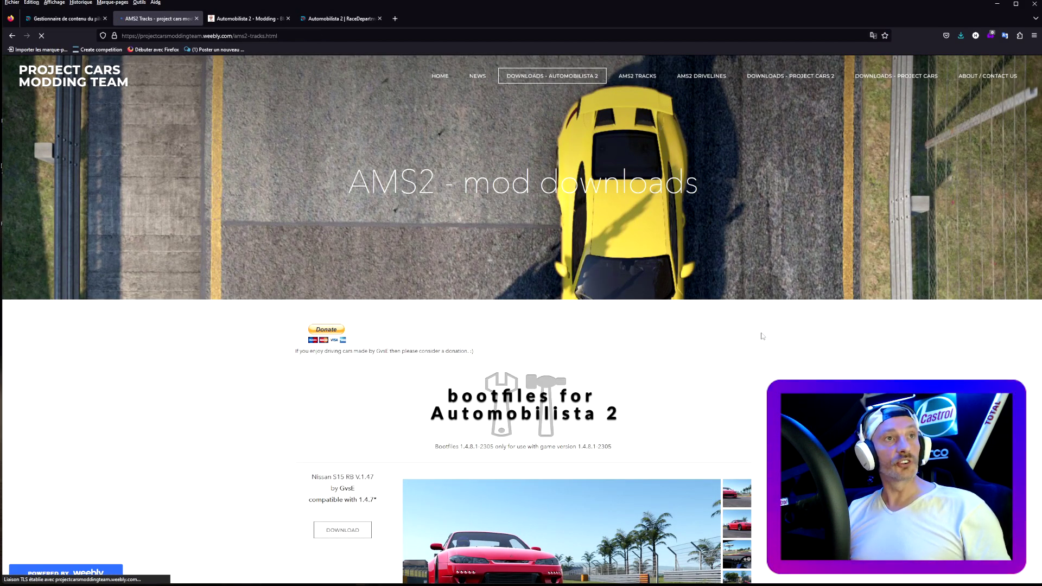
- Browse the AMS2 track mods list, including Sonoma, Rouen, Brno and Mojave
scroll(762, 336, "down", 2)
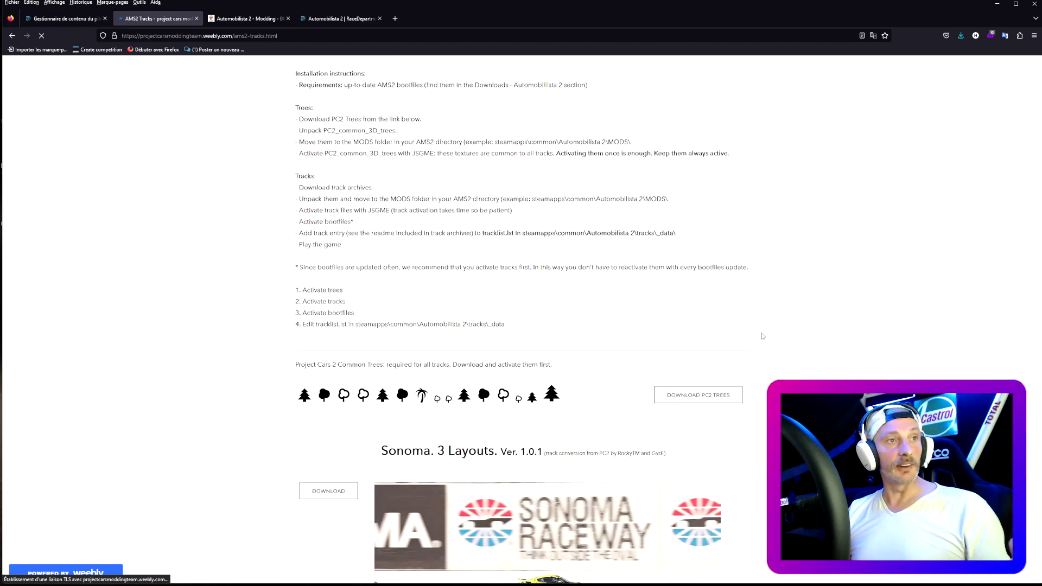
scroll(530, 500, "down", 5)
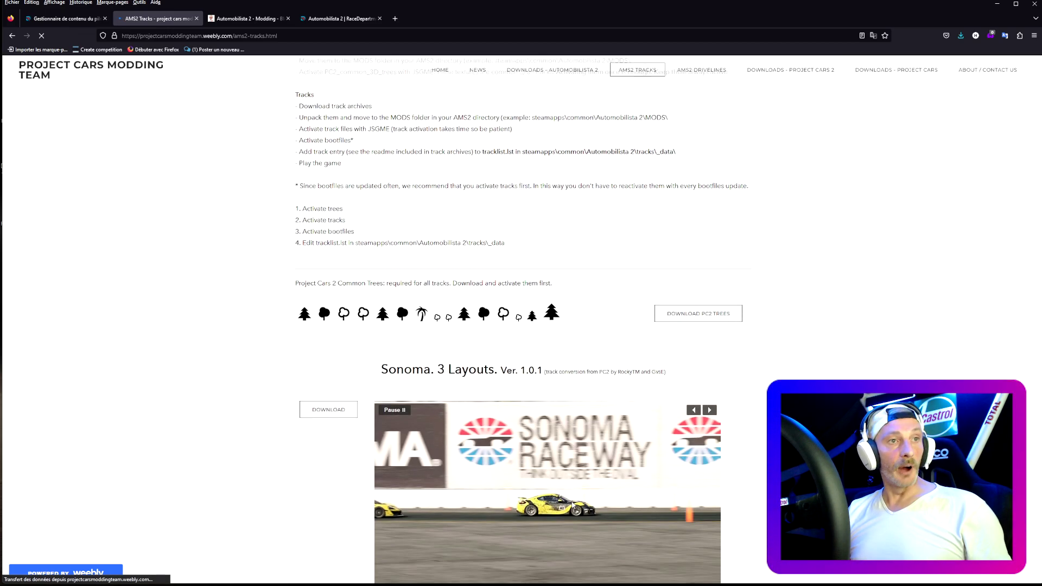
scroll(573, 505, "up", 1)
scroll(573, 505, "up", 2)
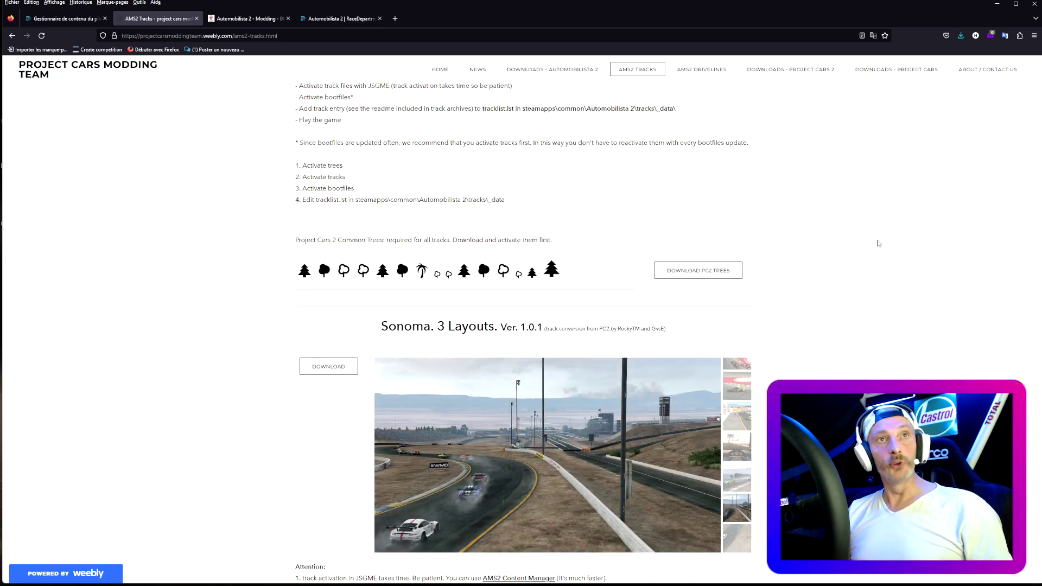
scroll(879, 243, "down", 15)
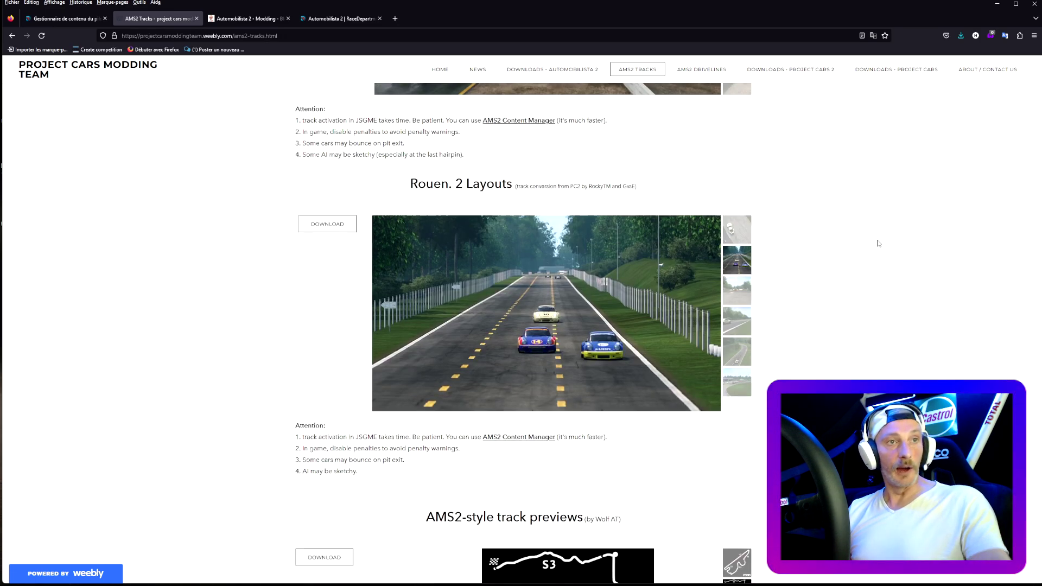
scroll(879, 243, "down", 8)
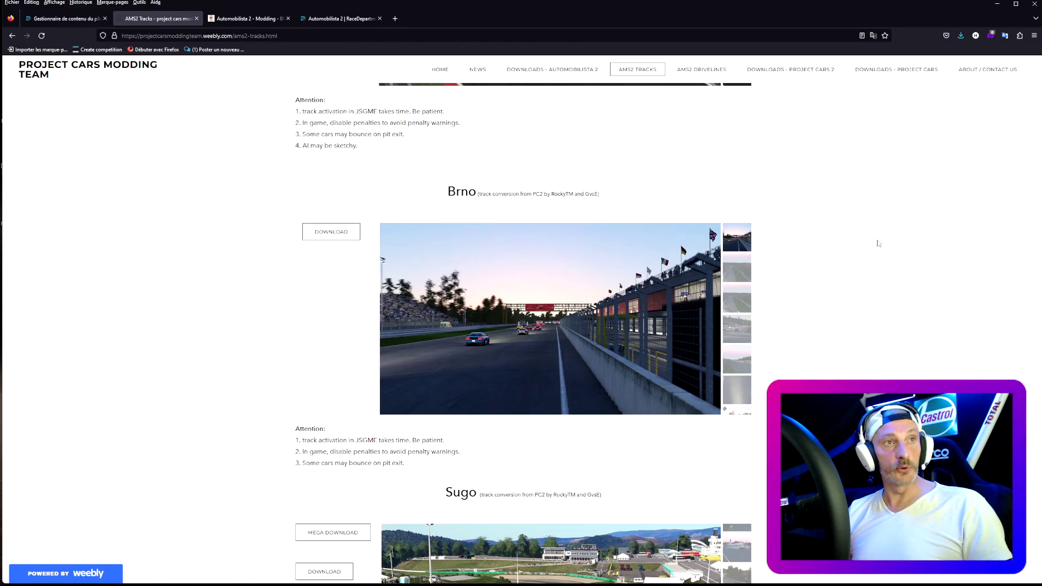
scroll(878, 243, "down", 15)
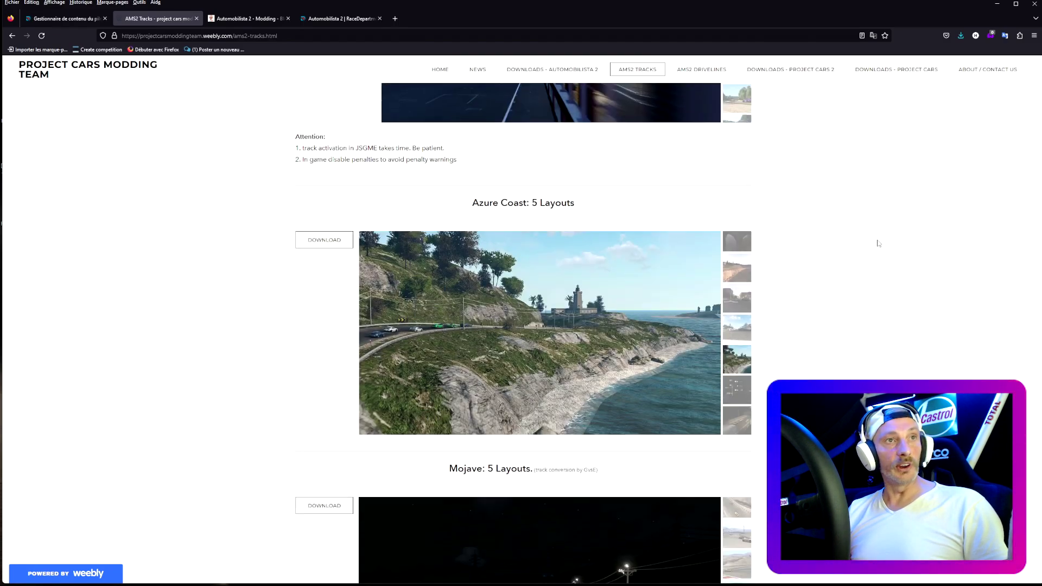
scroll(879, 243, "down", 3)
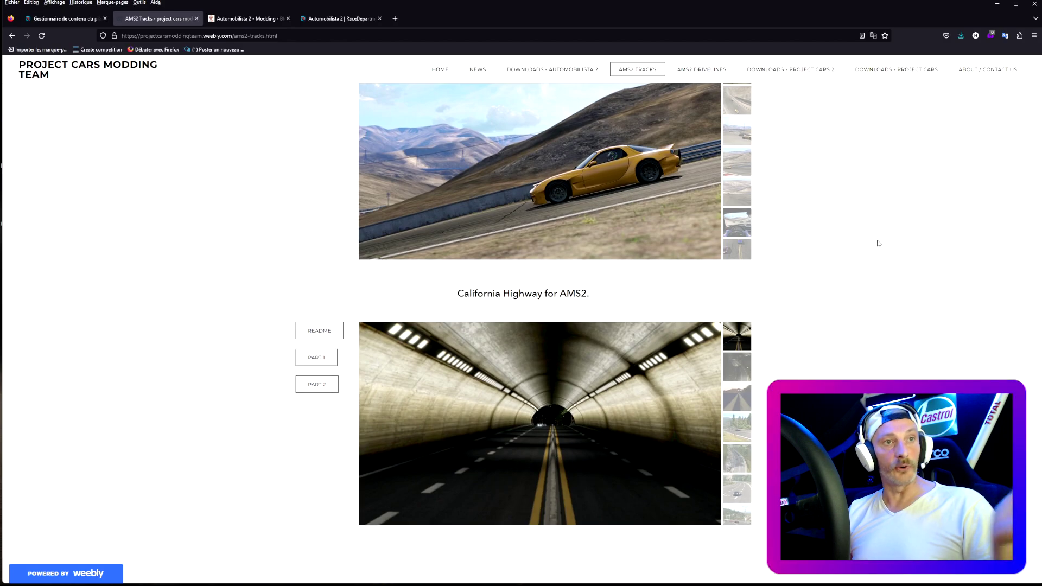
scroll(879, 243, "up", 13)
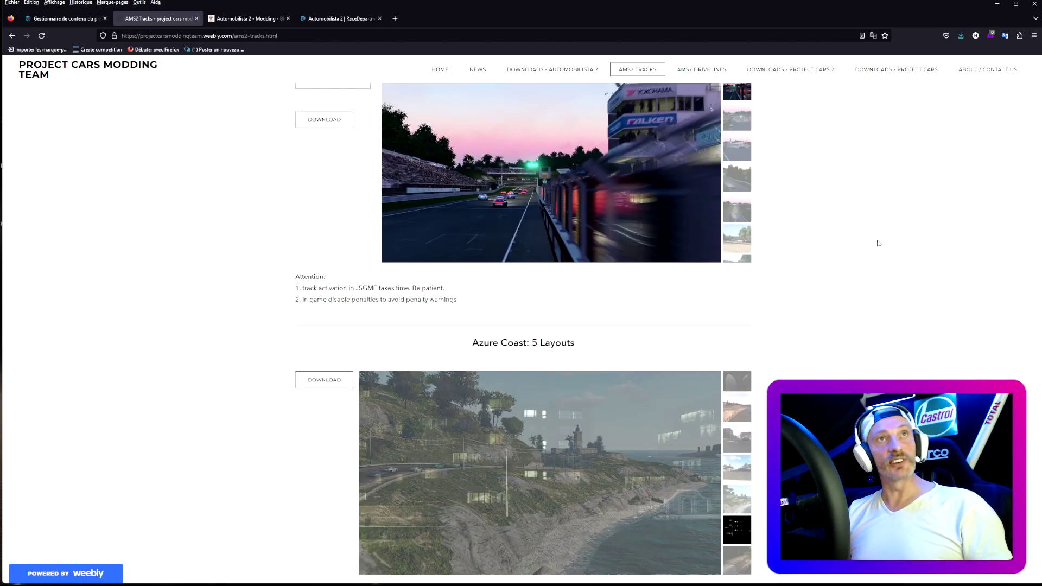
scroll(879, 243, "up", 8)
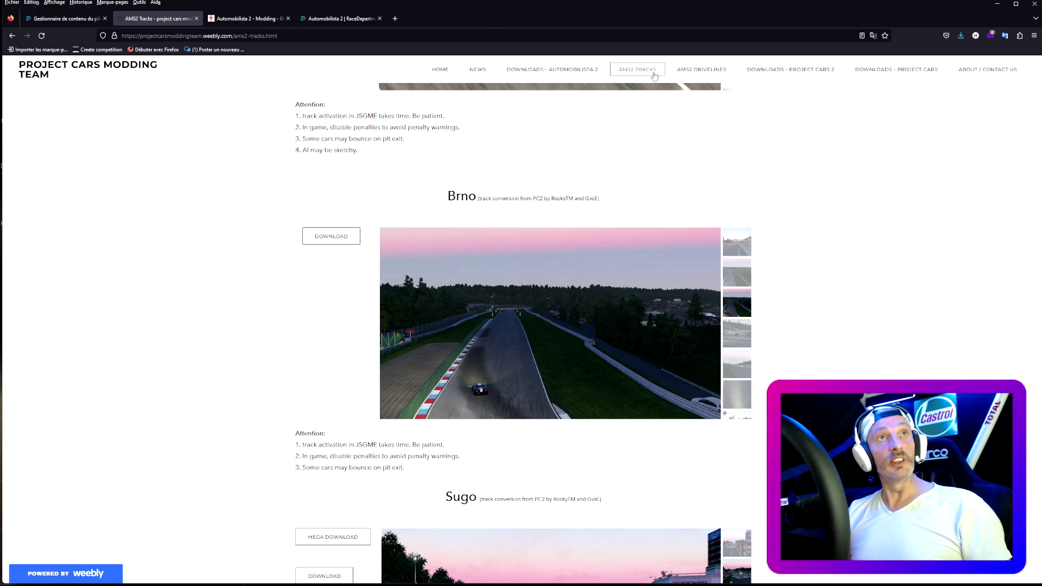
- From the Automobilista 2 Modding blog, open Mediafire's Thunderflash_Mods_3.3 > Mods_AMS2CM, sorted newest first
left_click(253, 19)
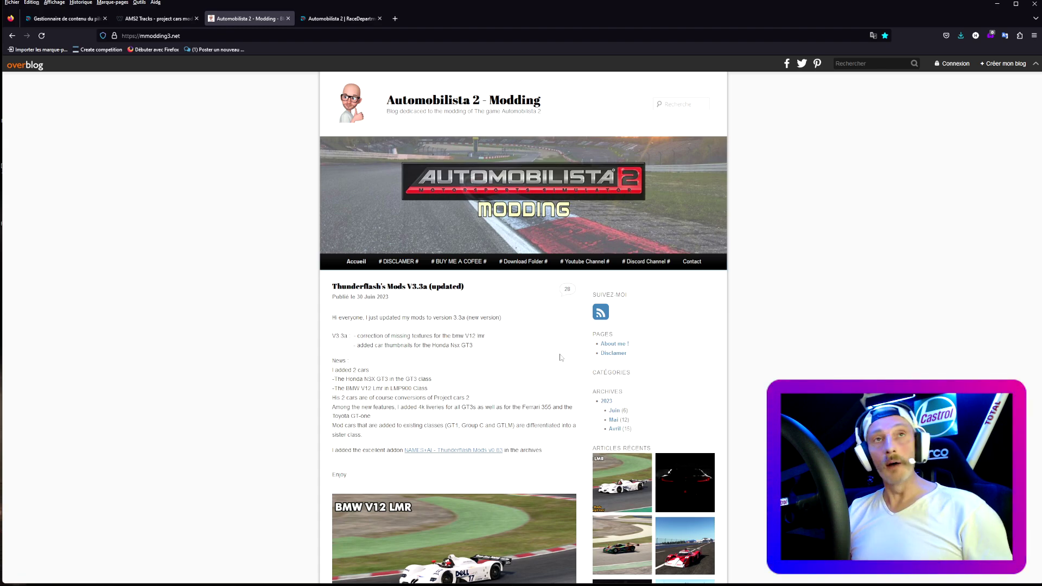
left_click(520, 262)
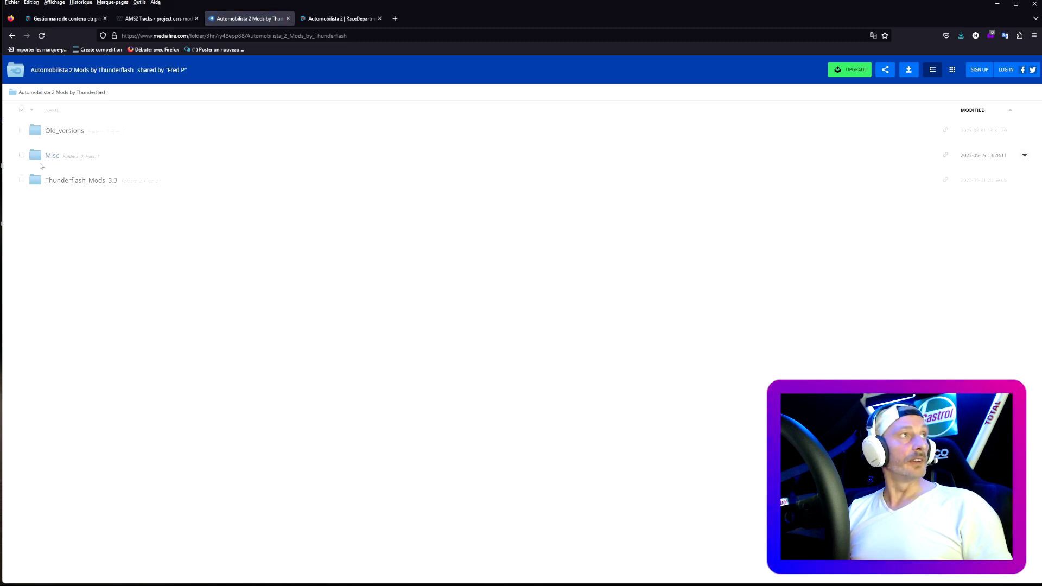
left_click(69, 183)
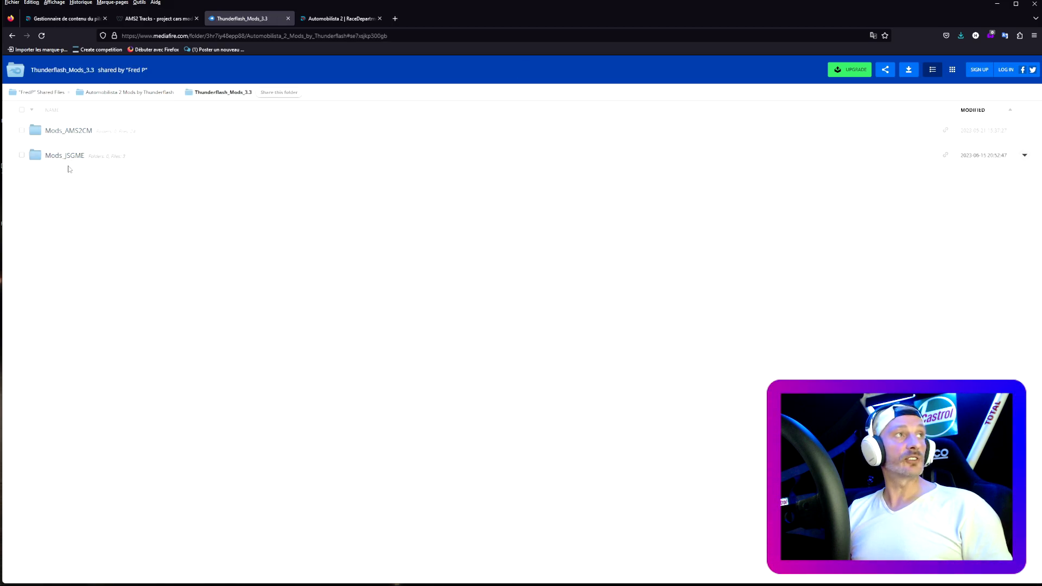
left_click(67, 136)
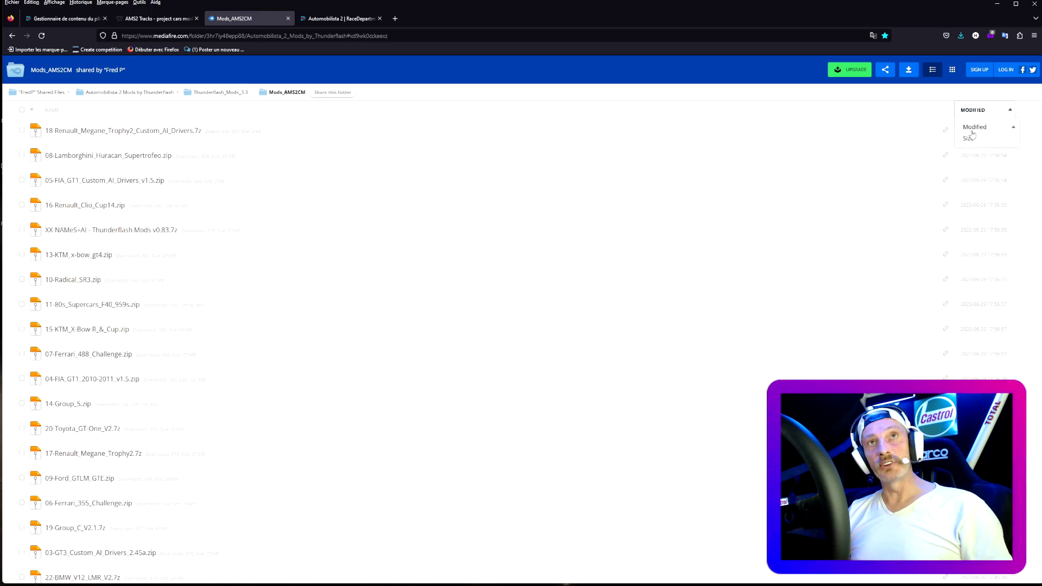
left_click(972, 131)
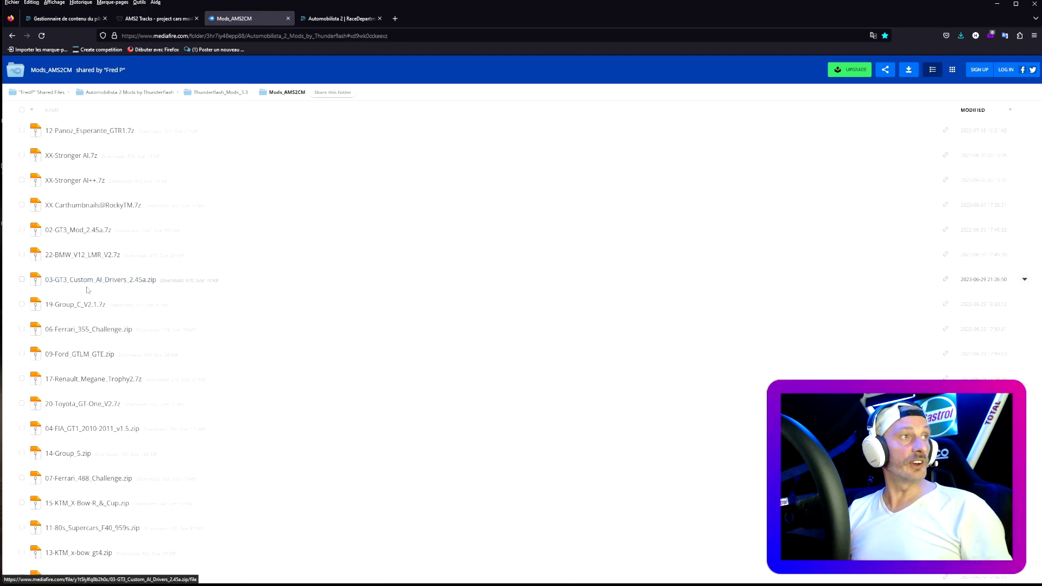
- Review the archives, tick and untick 12-Panoz_Esperante_GTR1.7z, then switch to the RaceDepartment tab
scroll(162, 379, "down", 3)
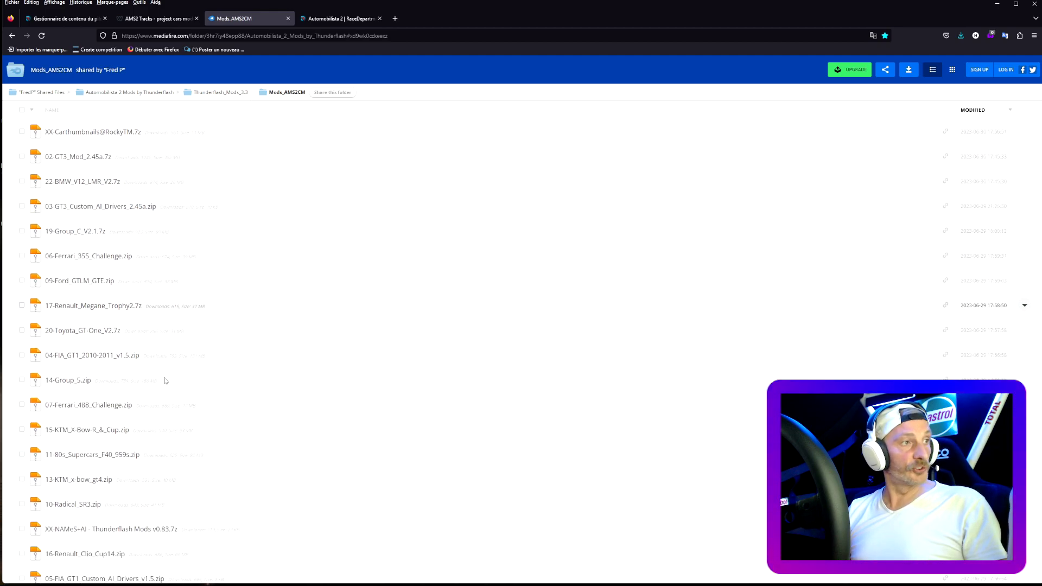
scroll(165, 380, "up", 3)
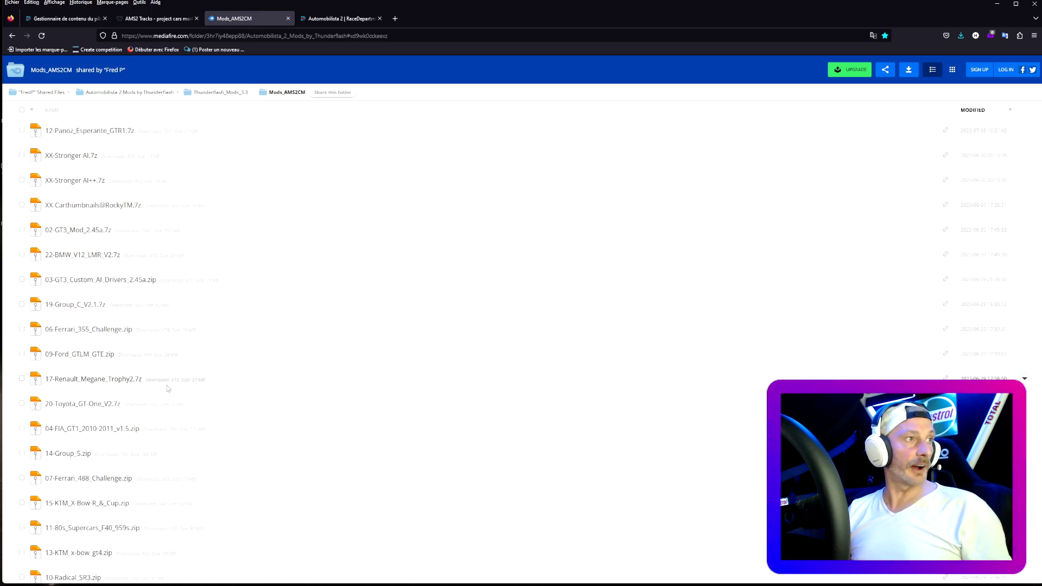
scroll(292, 400, "down", 4)
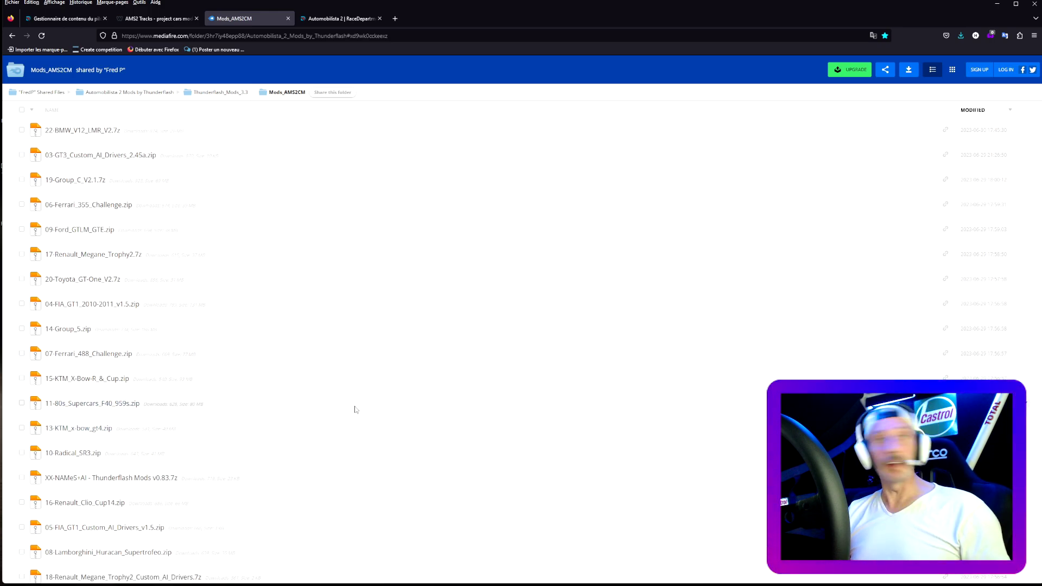
scroll(365, 410, "down", 1)
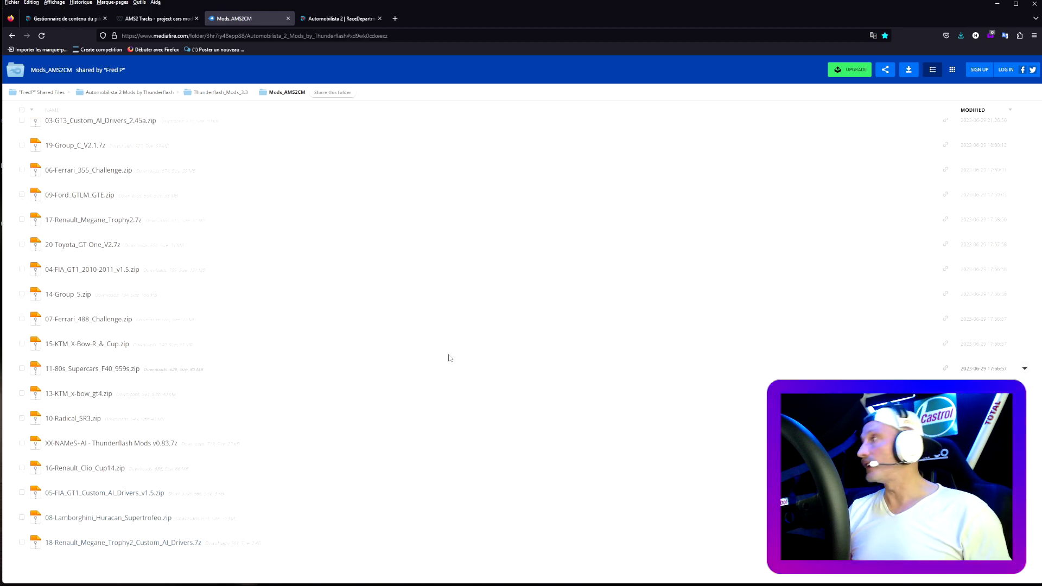
scroll(450, 357, "up", 3)
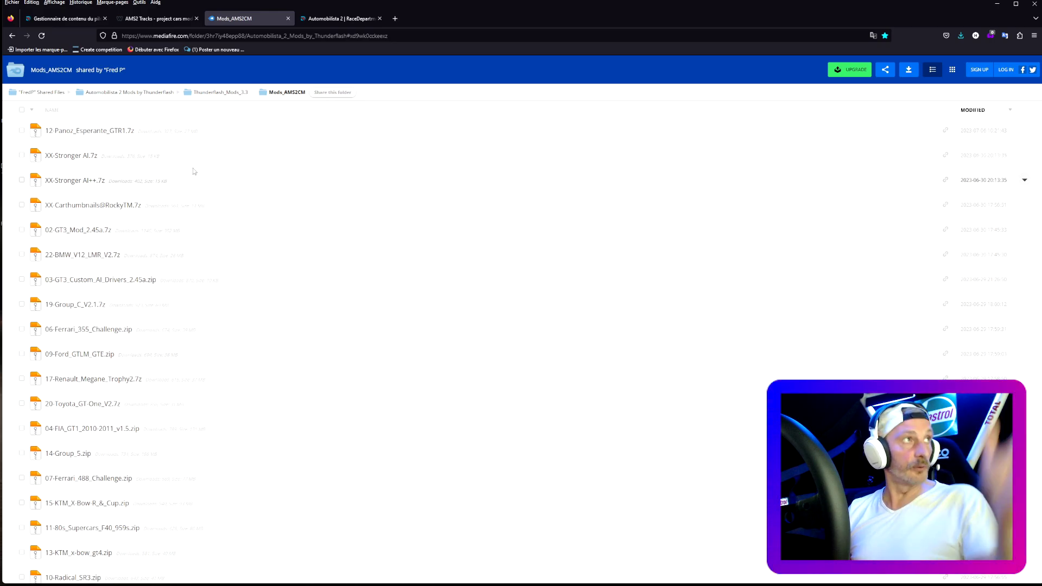
left_click(21, 132)
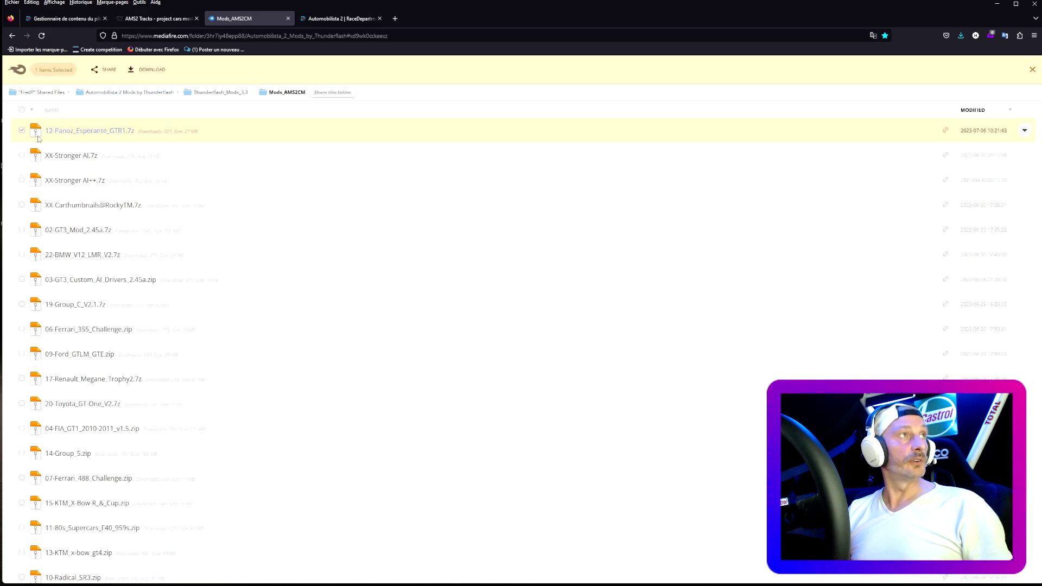
left_click(21, 131)
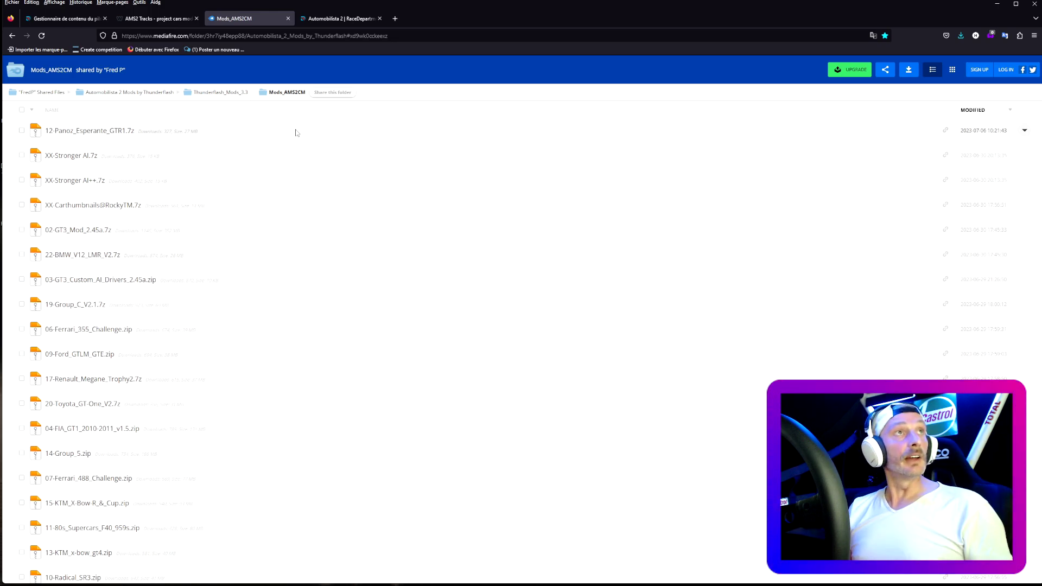
left_click(331, 21)
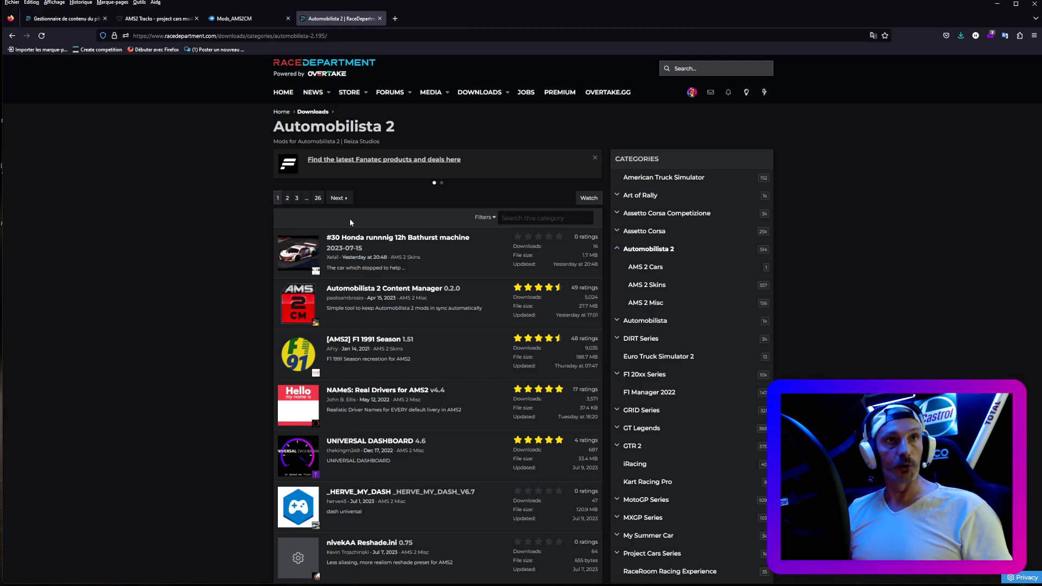
- Look at RaceDepartment's AMS 2 Cars category, then open the AMS 2 Skins category
left_click(647, 273)
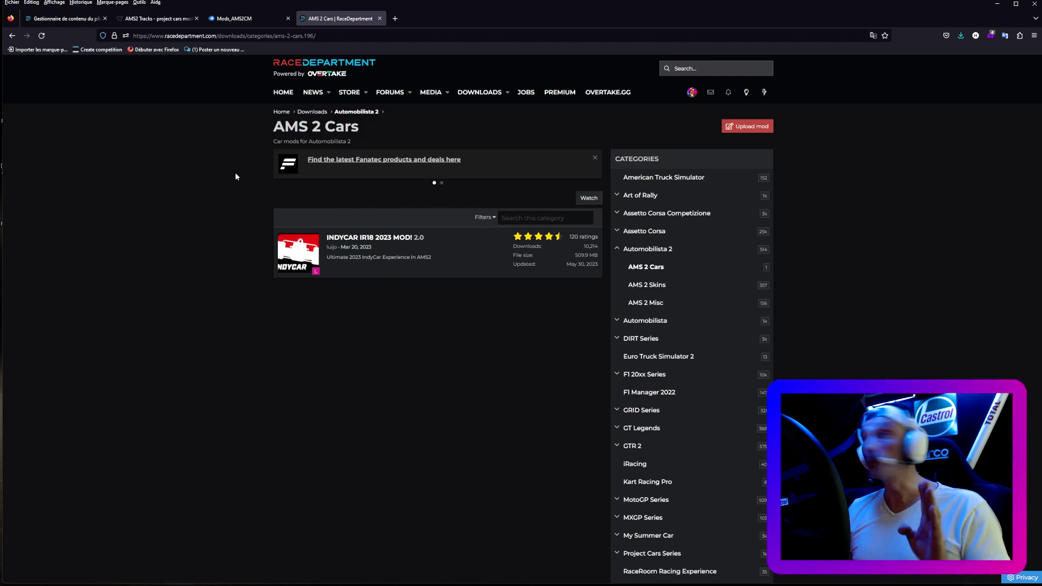
left_click(12, 36)
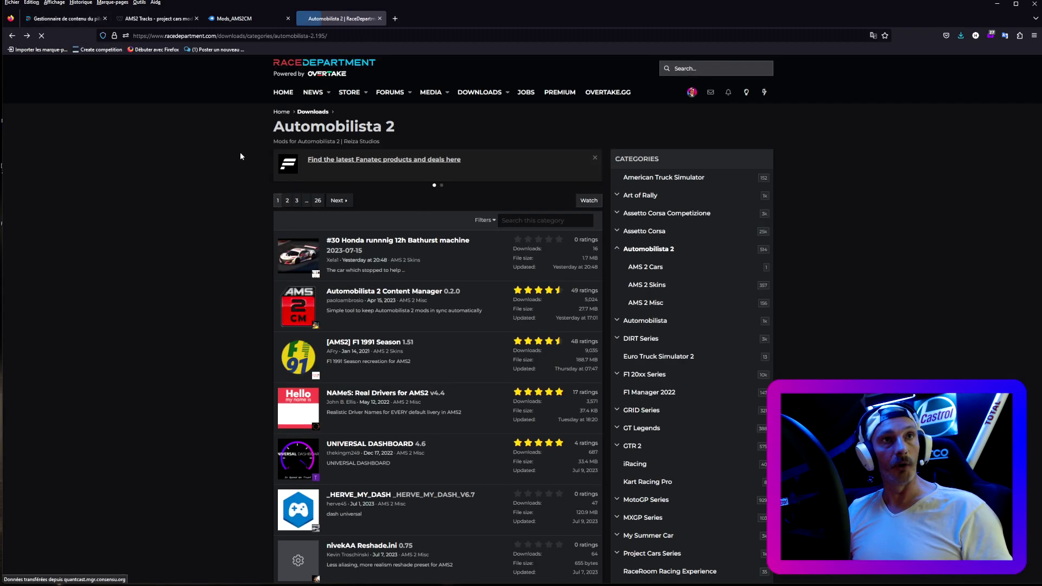
left_click(653, 287)
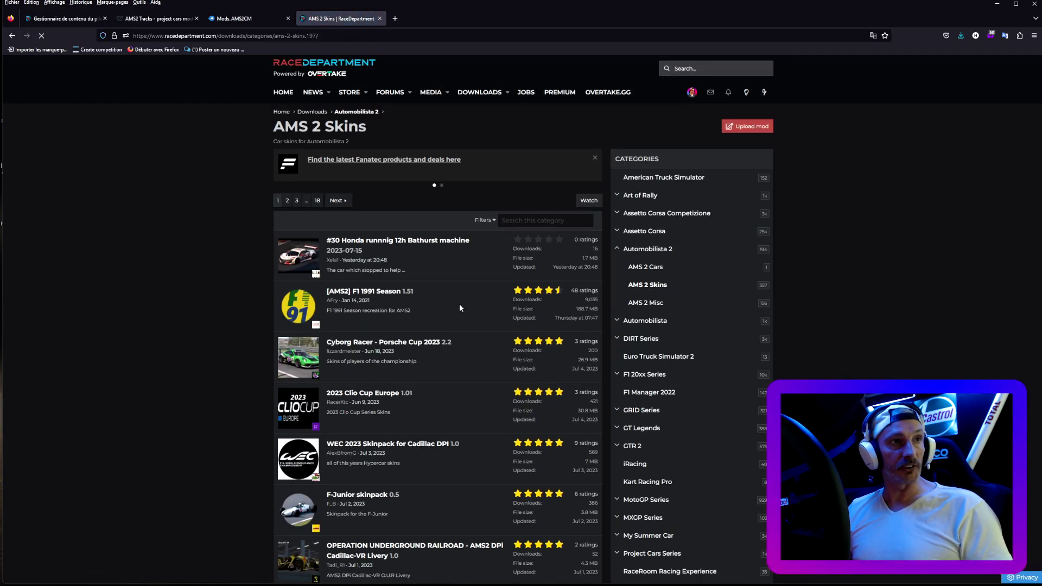
- View the F1 1991 Season and 2023 Clio Cup Europe mod pages, then return to the skins list
left_click(367, 294)
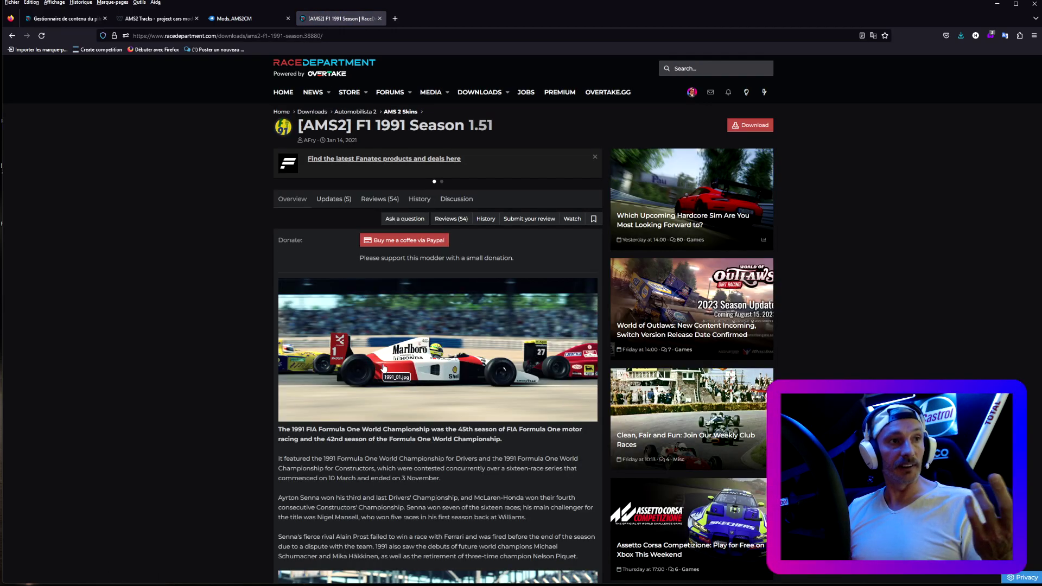
scroll(383, 367, "down", 3)
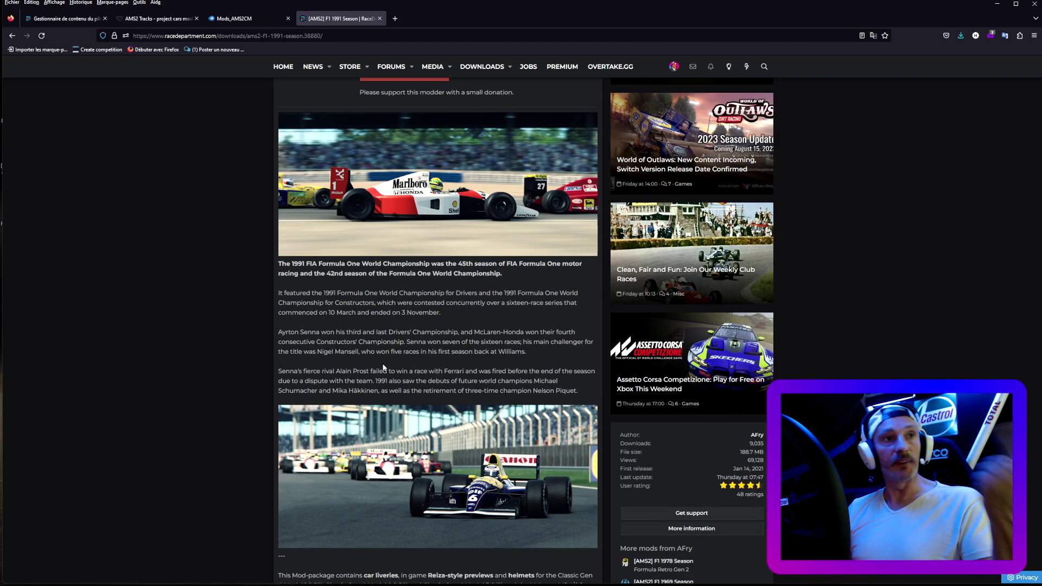
scroll(383, 368, "down", 7)
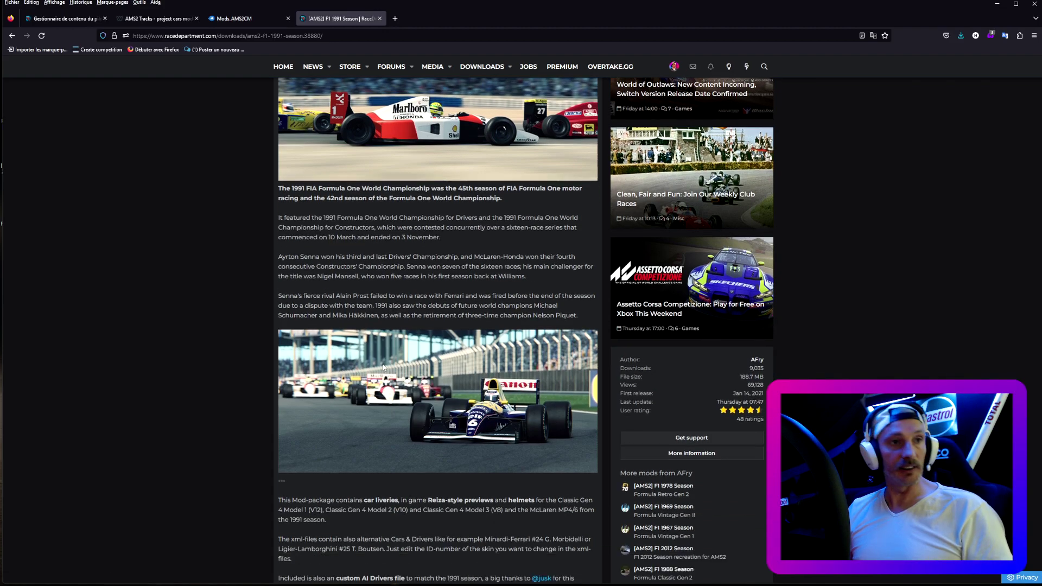
scroll(383, 367, "down", 2)
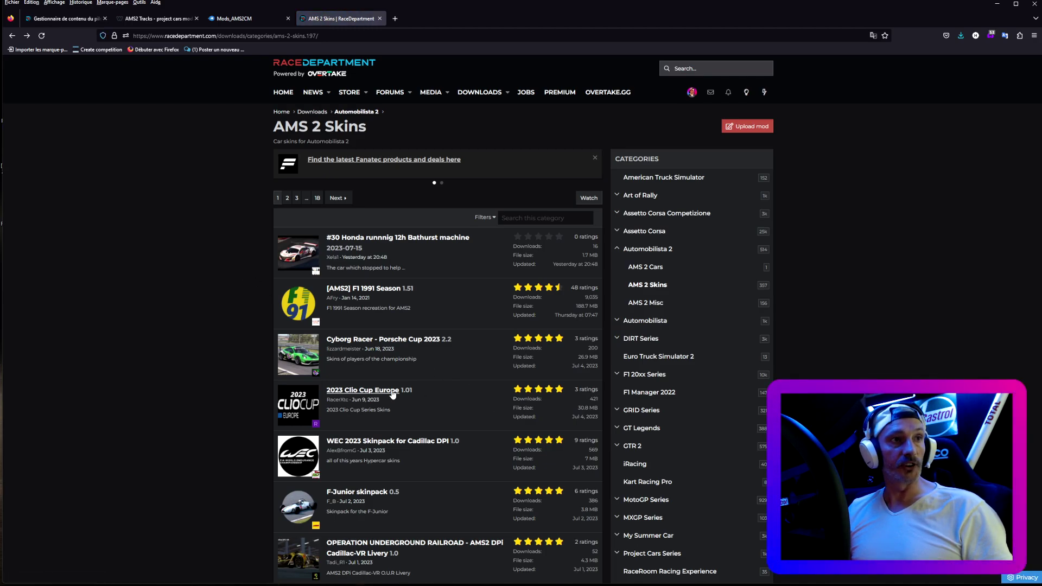
left_click(366, 395)
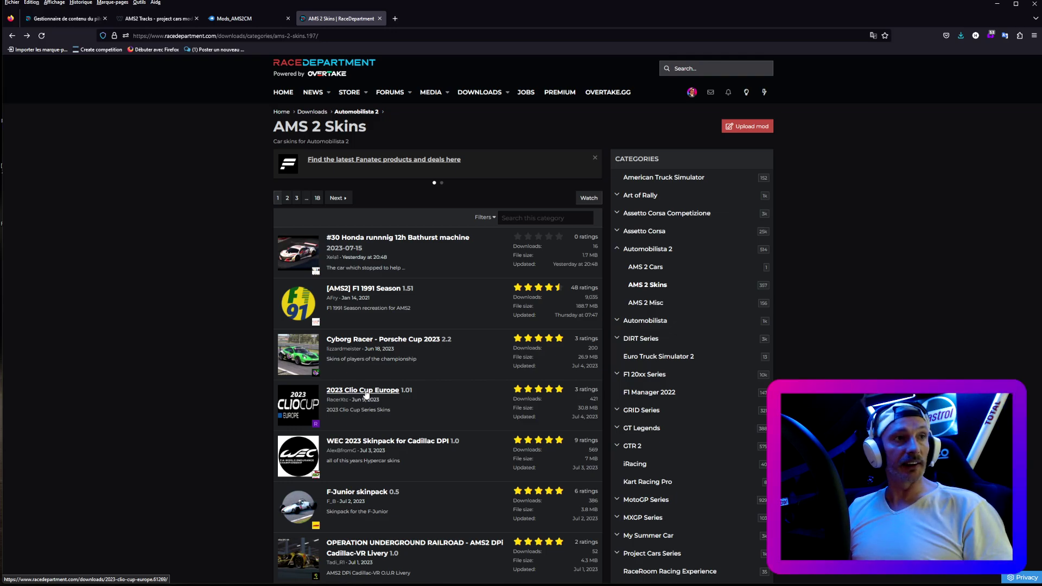
left_click(366, 394)
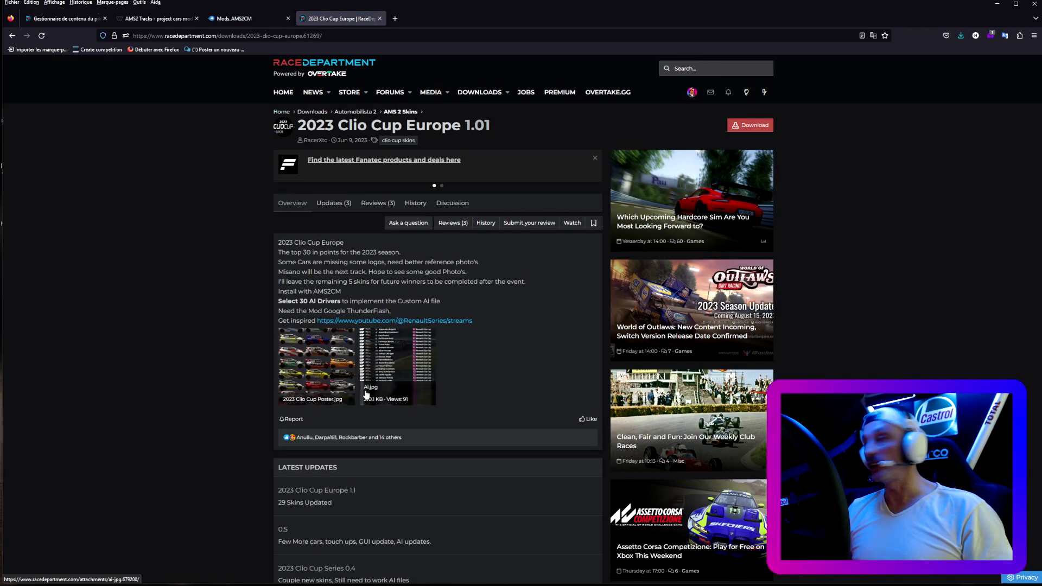
left_click(366, 395)
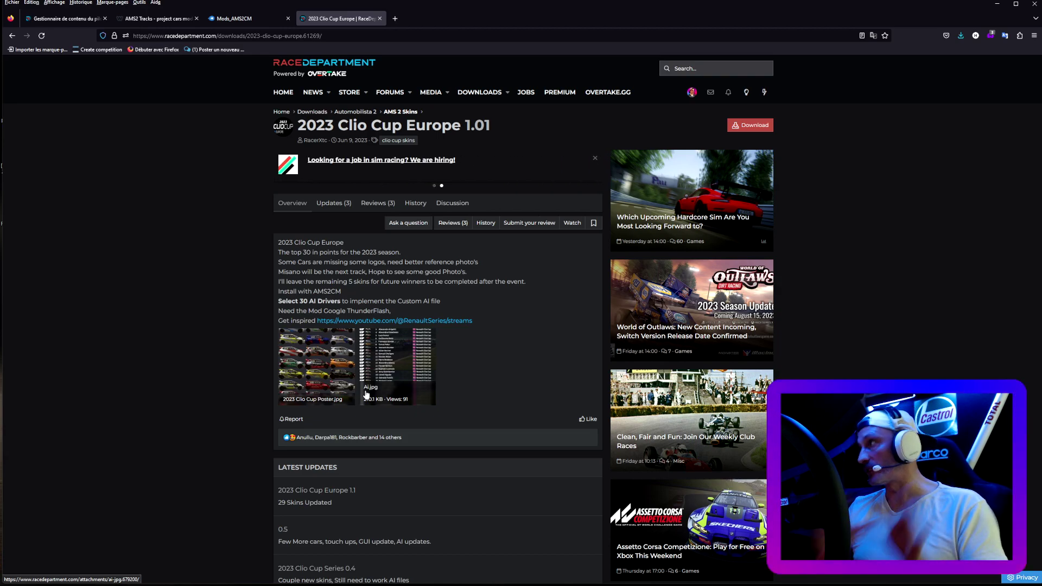
left_click(11, 36)
scroll(269, 361, "down", 2)
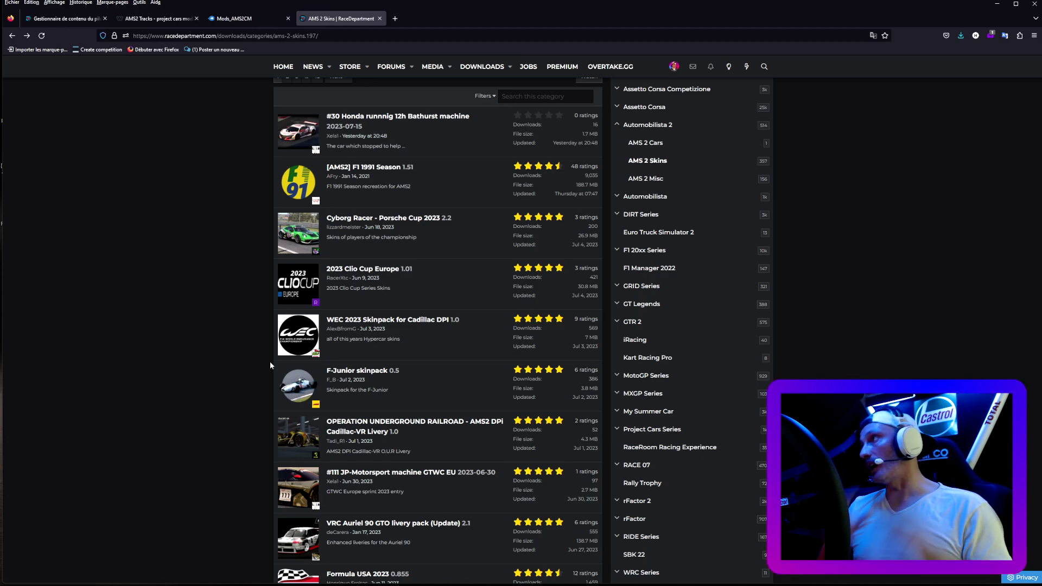
- Cycle through the Firefox tabs to the Content Manager download page and reload it
left_click(155, 18)
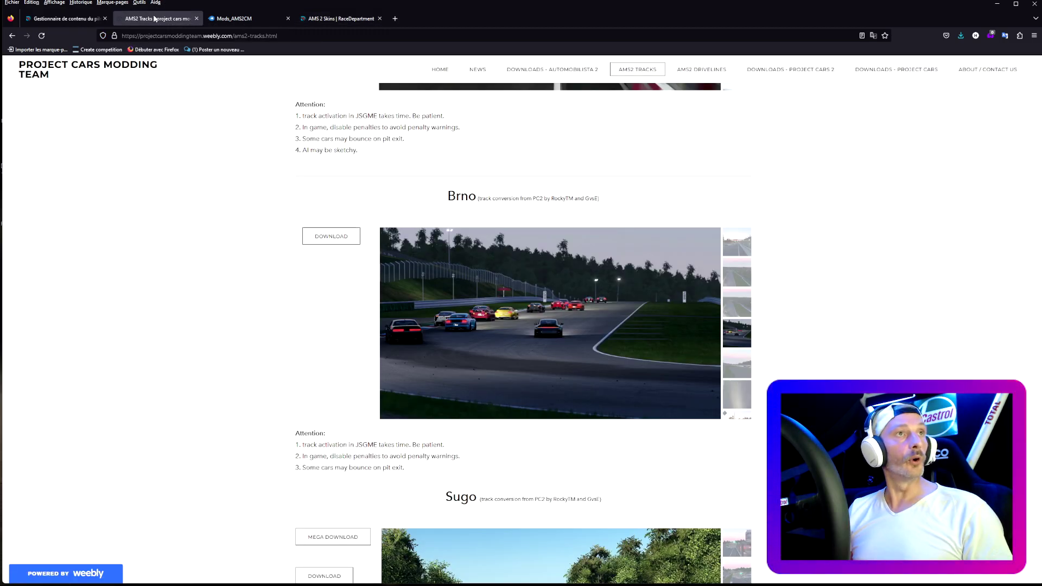
left_click(225, 20)
left_click(323, 20)
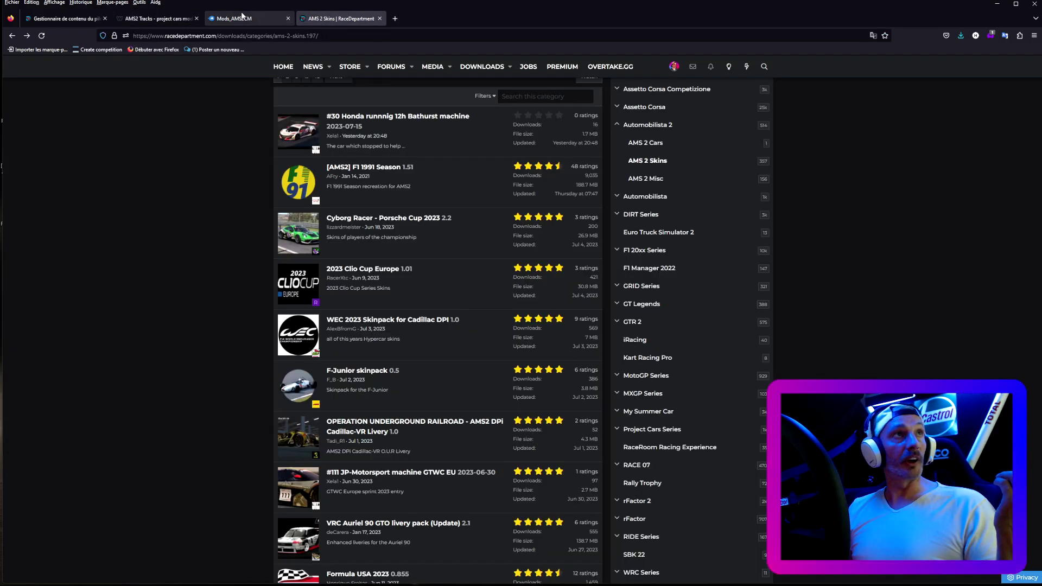
left_click(236, 21)
left_click(144, 20)
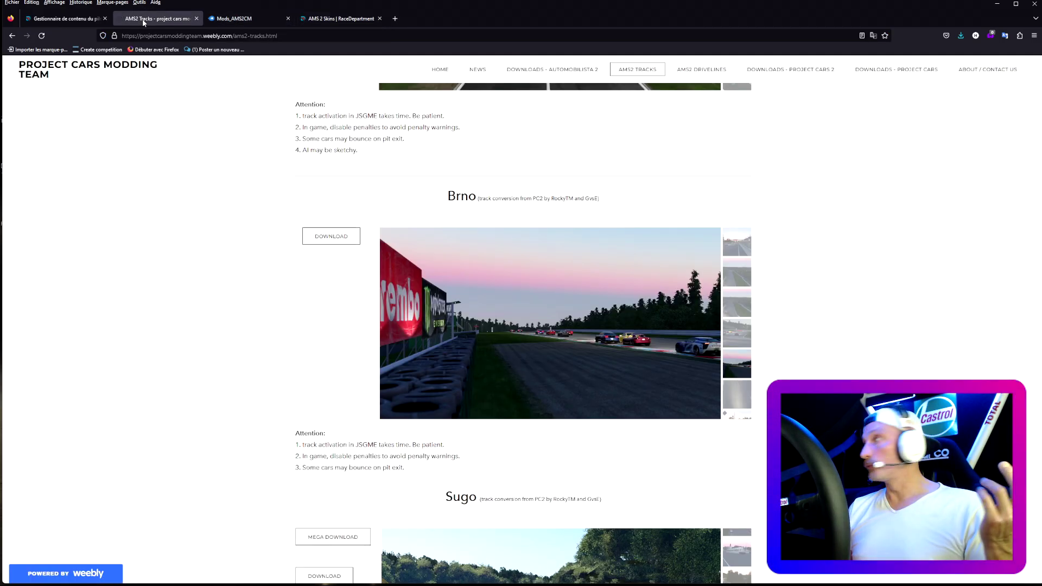
left_click(52, 20)
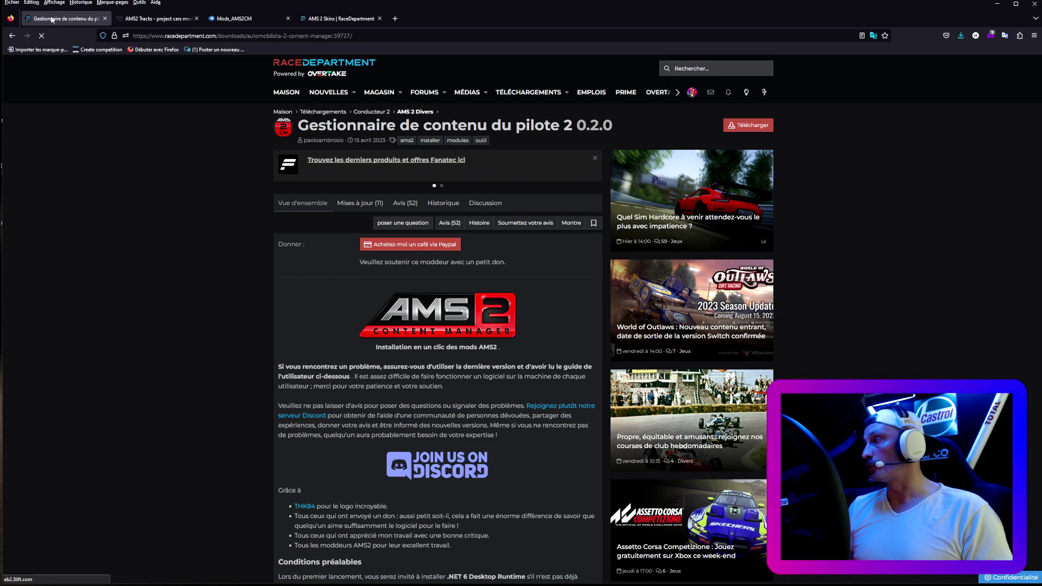
key("F5")
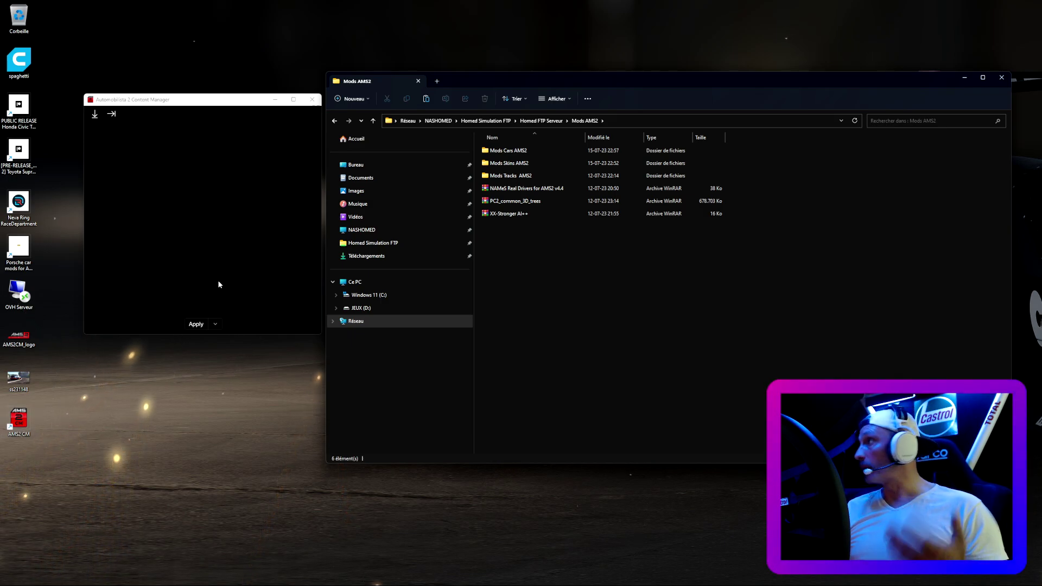
- Drag the 02-GT3_Mod_2.45a archive from Mods Cars AMS2 into Content Manager
double_click(526, 150)
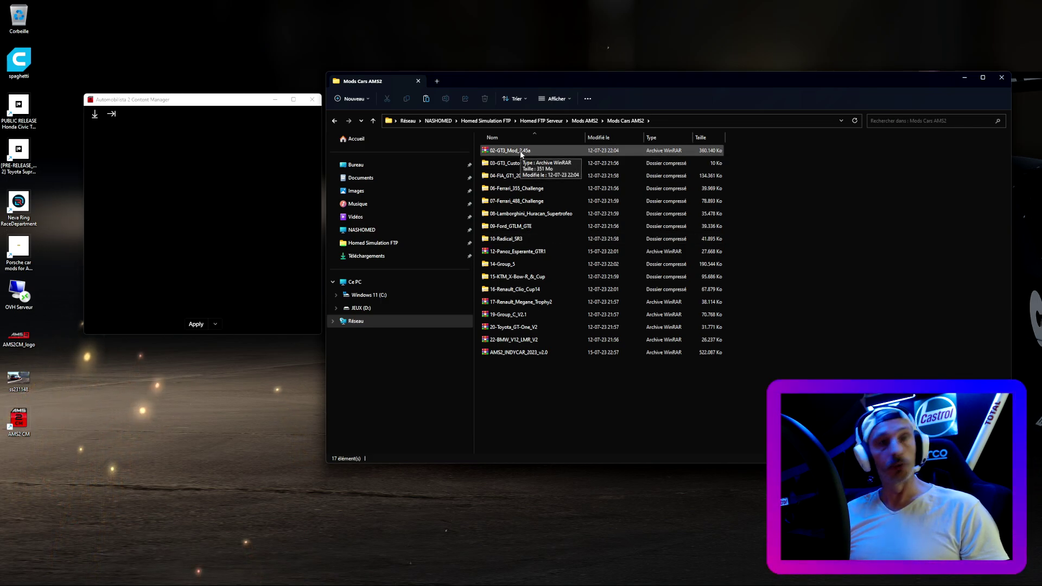
left_click_drag(521, 153, 266, 175)
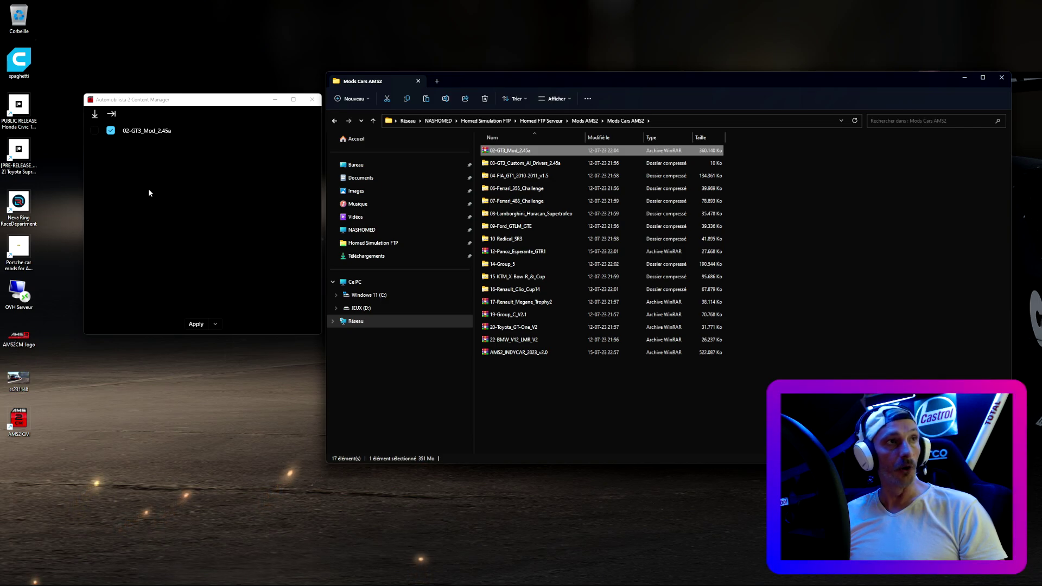
left_click(373, 121)
- Drag the sonoma_1.01 track archive from Mods Tracks AMS2 into Content Manager
left_click(506, 175)
double_click(506, 175)
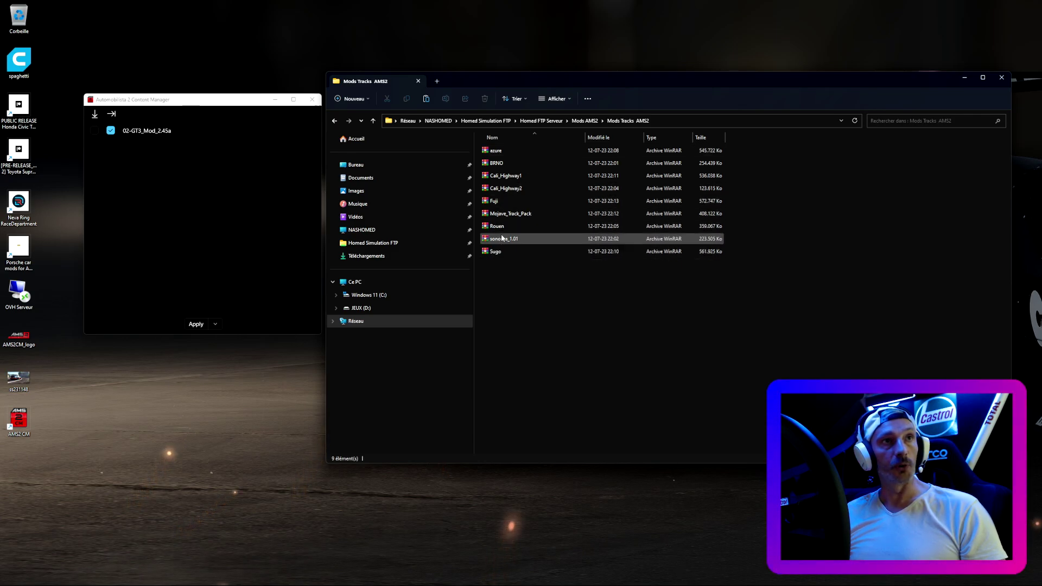
left_click_drag(502, 241, 274, 233)
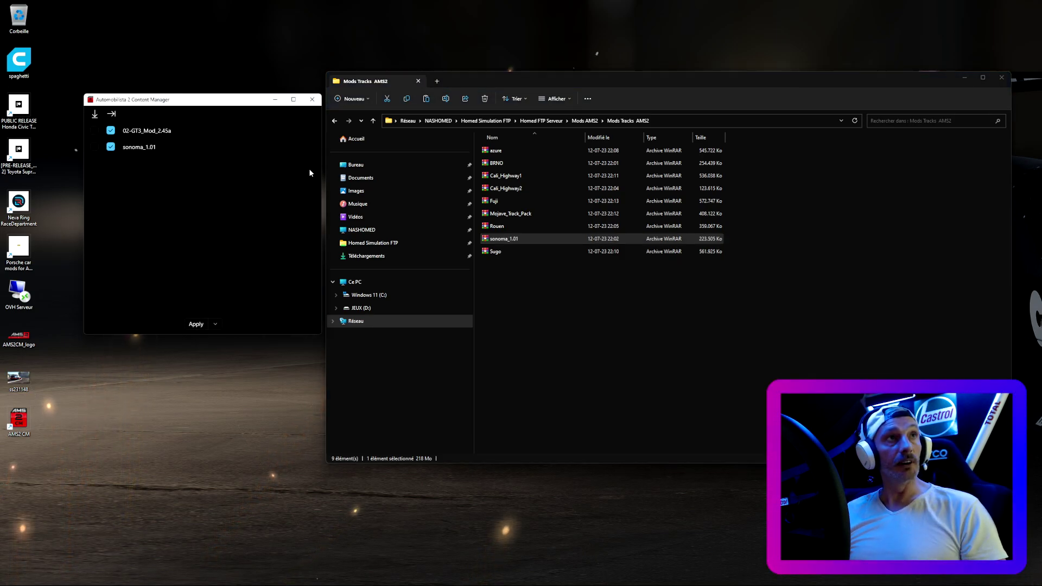
left_click(373, 125)
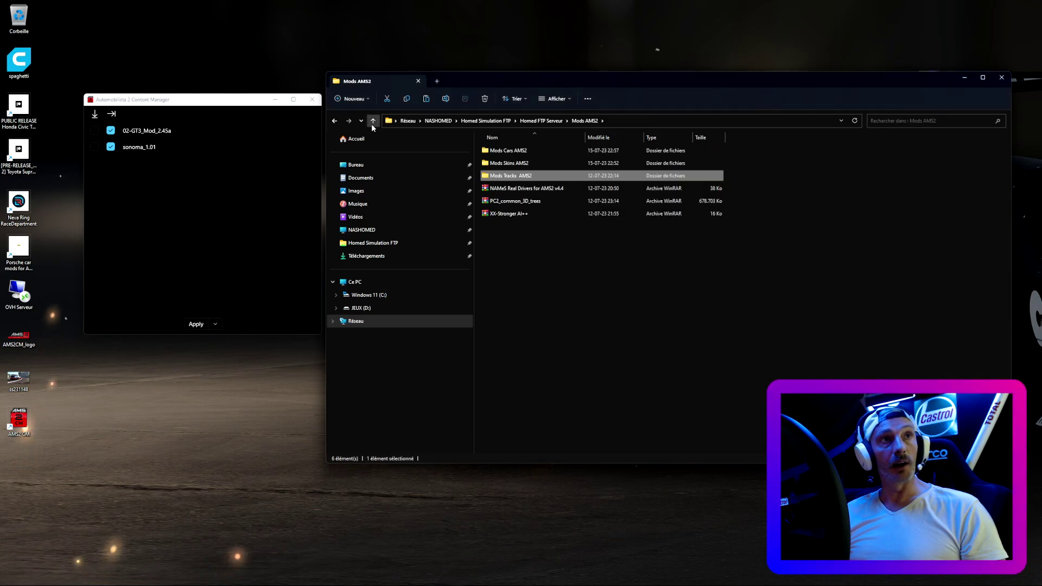
- Add the 10-Radical_SR3 car mod from the network Mods Cars AMS2 folder via the Open dialog
right_click(262, 183)
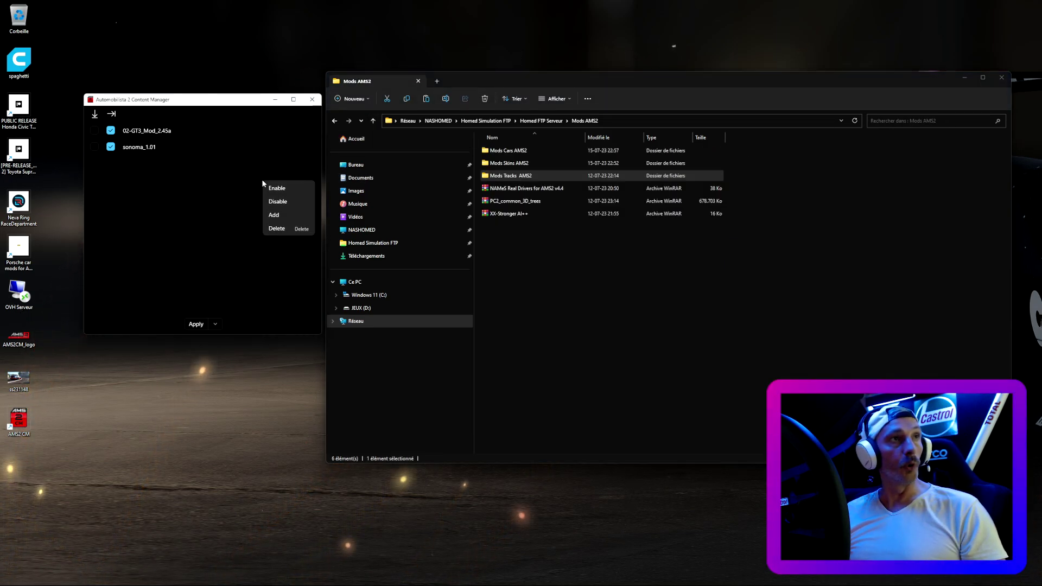
left_click(274, 215)
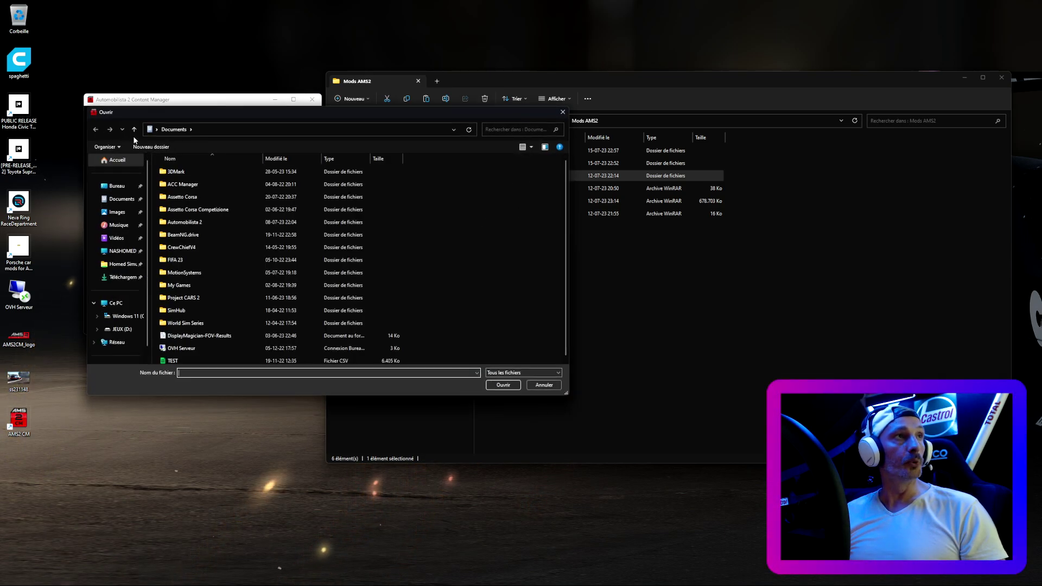
left_click(133, 130)
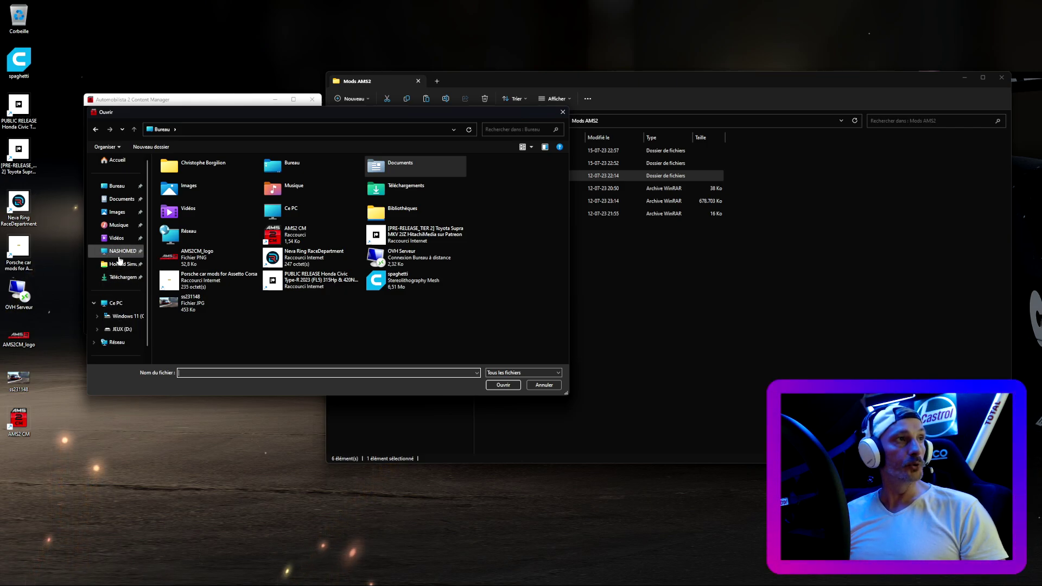
left_click(122, 265)
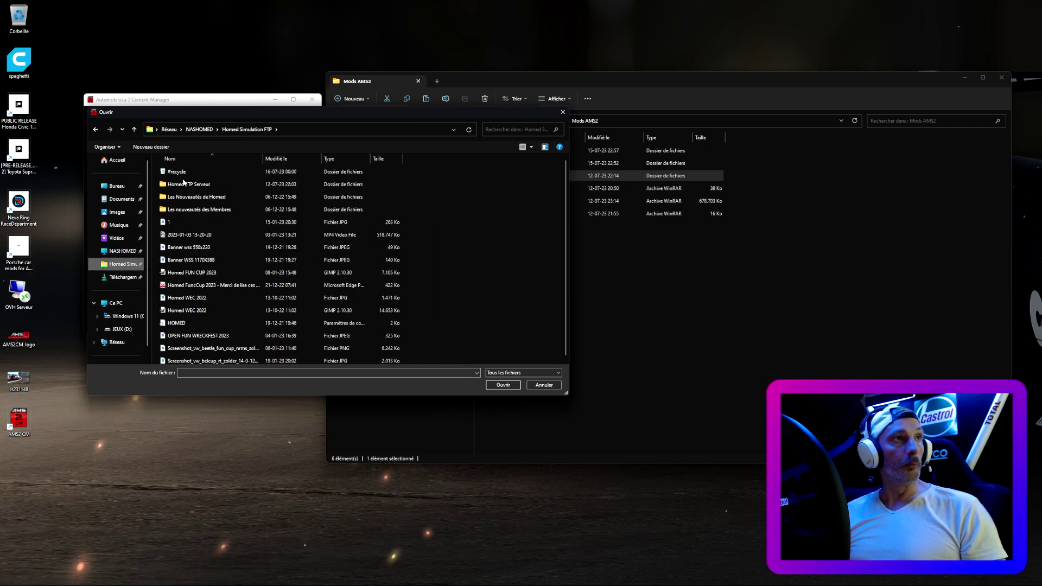
double_click(183, 185)
double_click(181, 185)
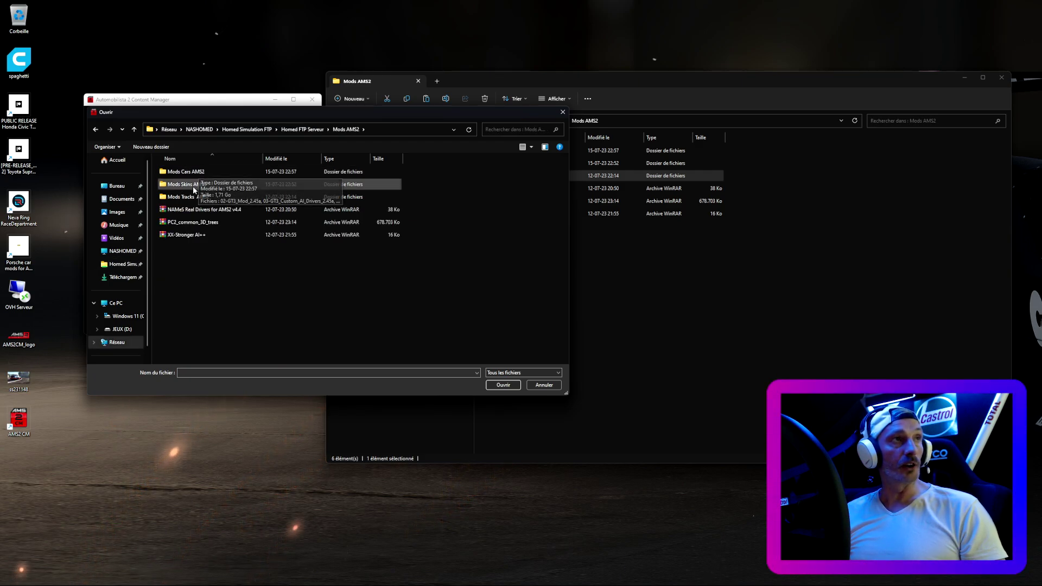
double_click(191, 185)
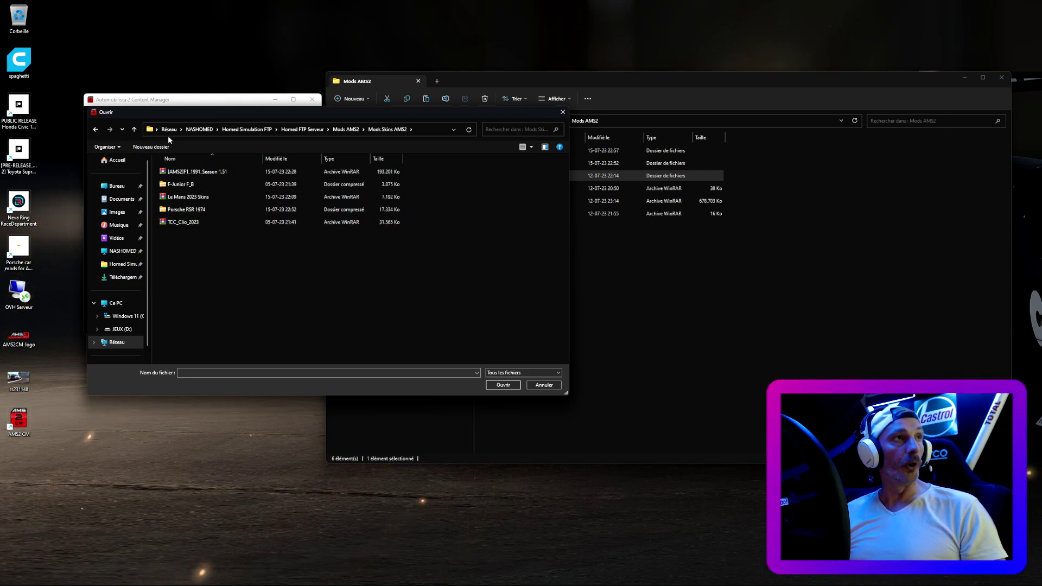
left_click(181, 226)
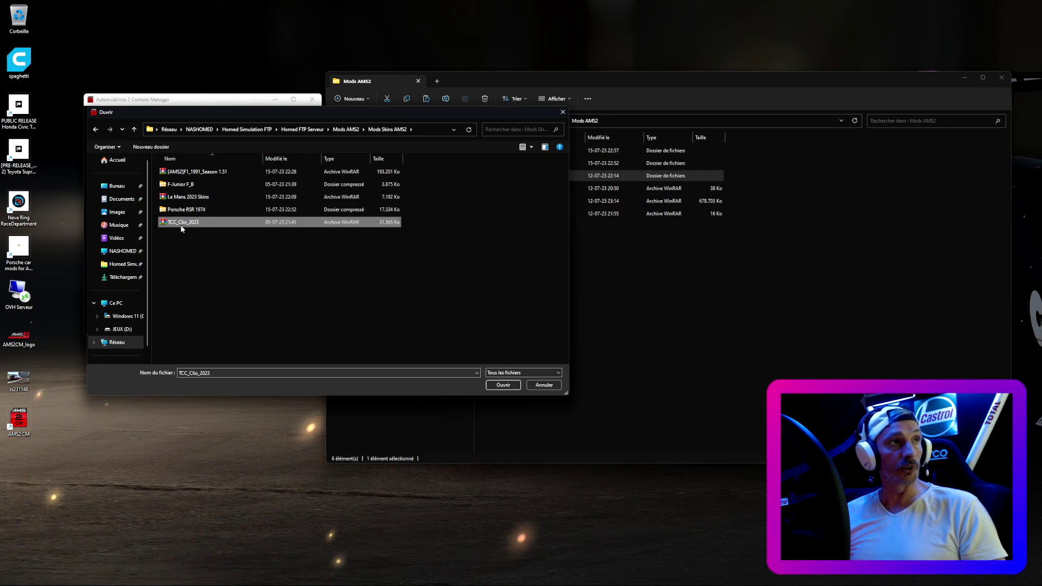
left_click(133, 131)
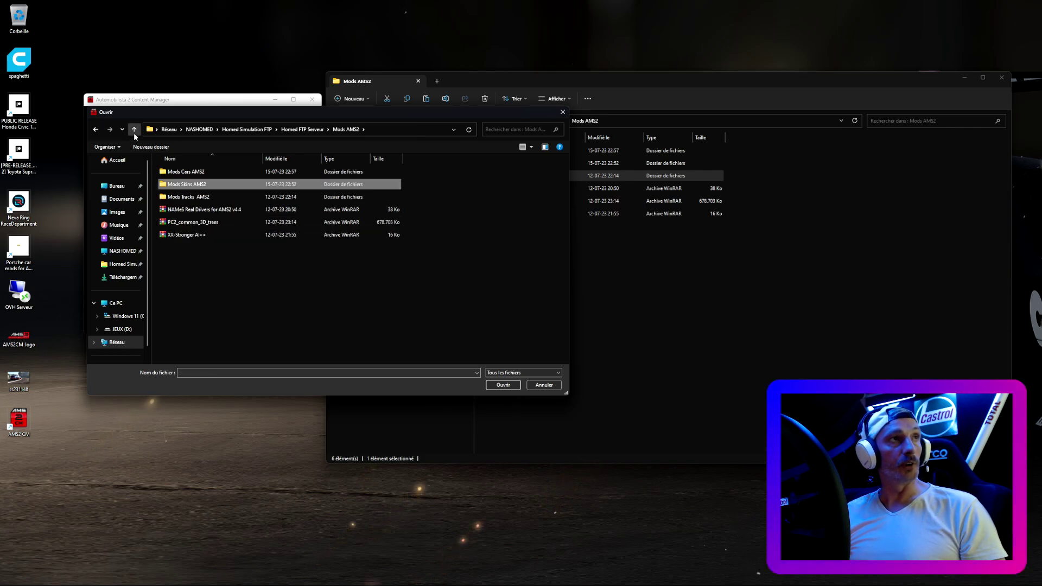
double_click(187, 171)
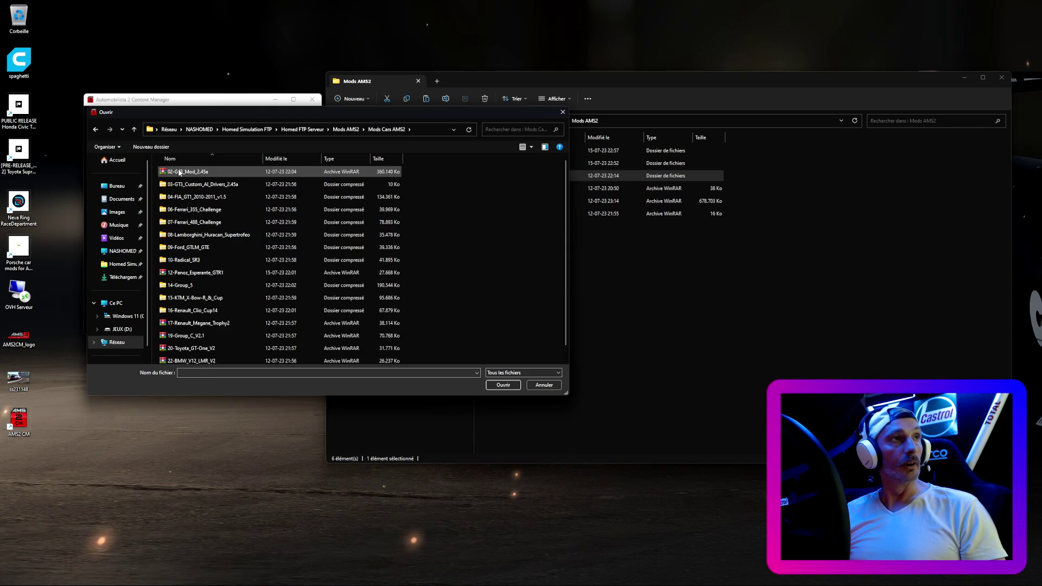
left_click(190, 260)
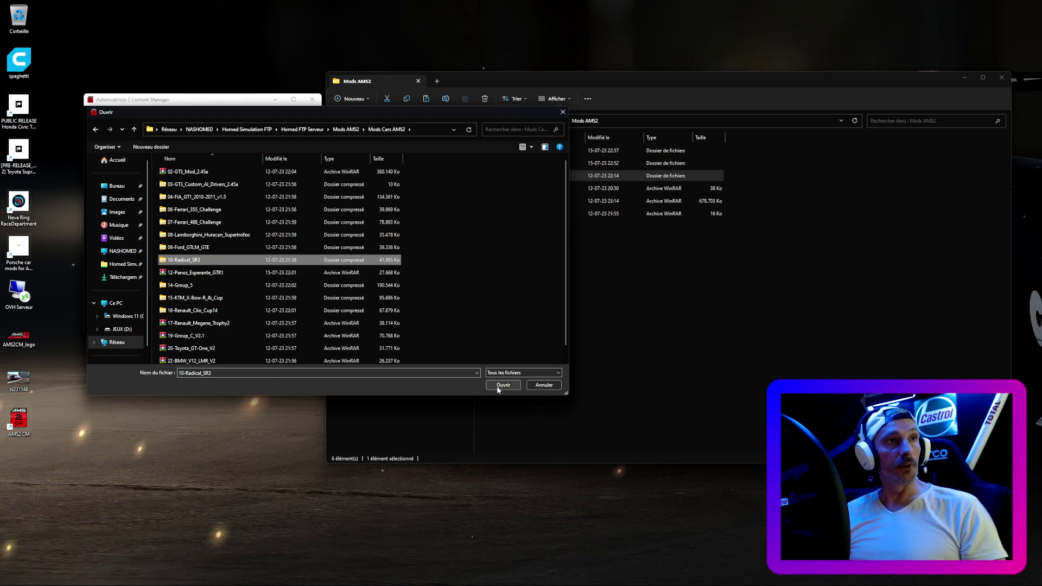
left_click(497, 386)
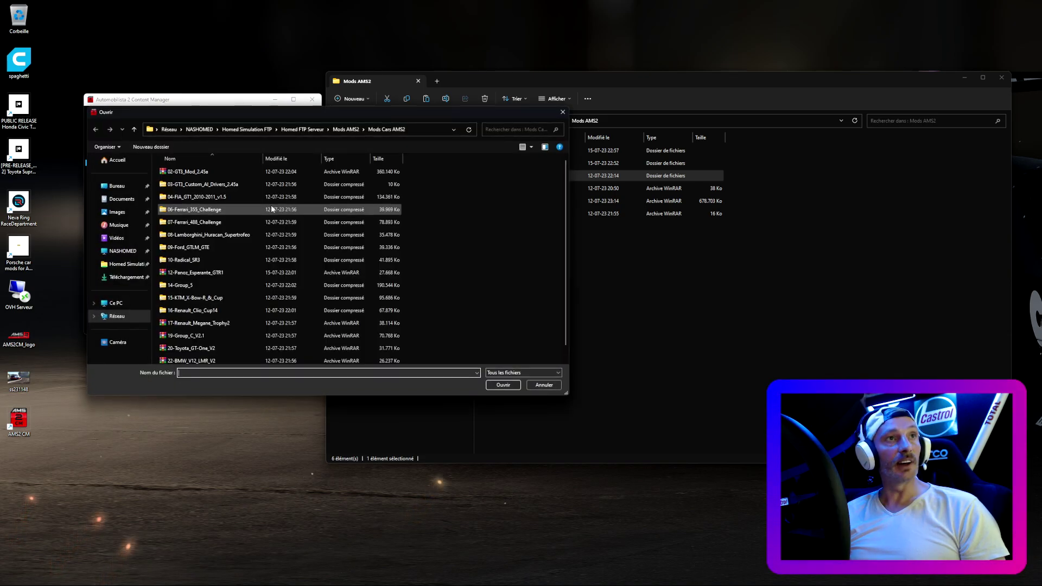
- Add the PC2_common_3D_trees archive from the Mods AMS2 folder
left_click(134, 129)
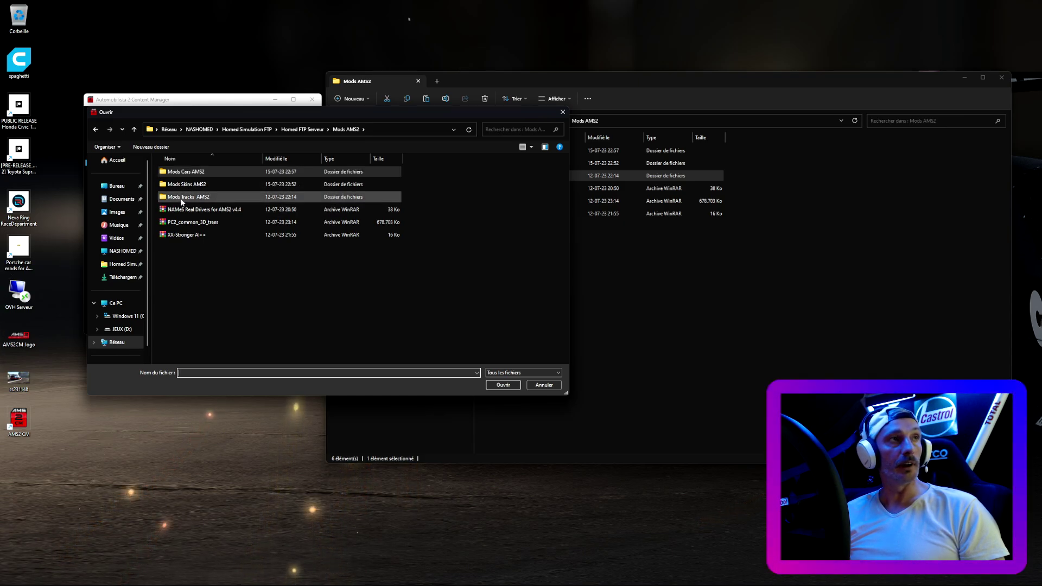
left_click(197, 222)
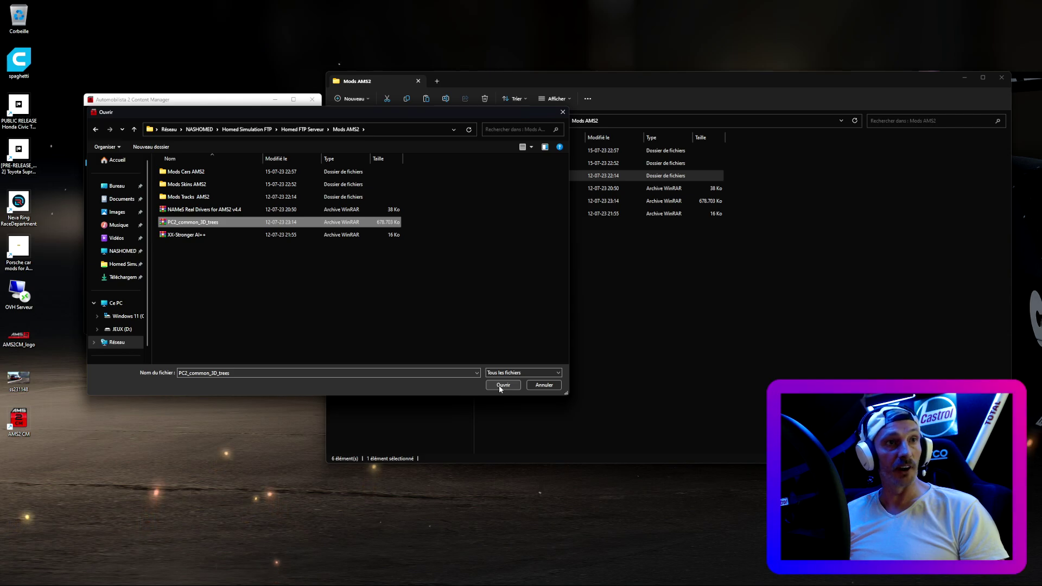
left_click(503, 385)
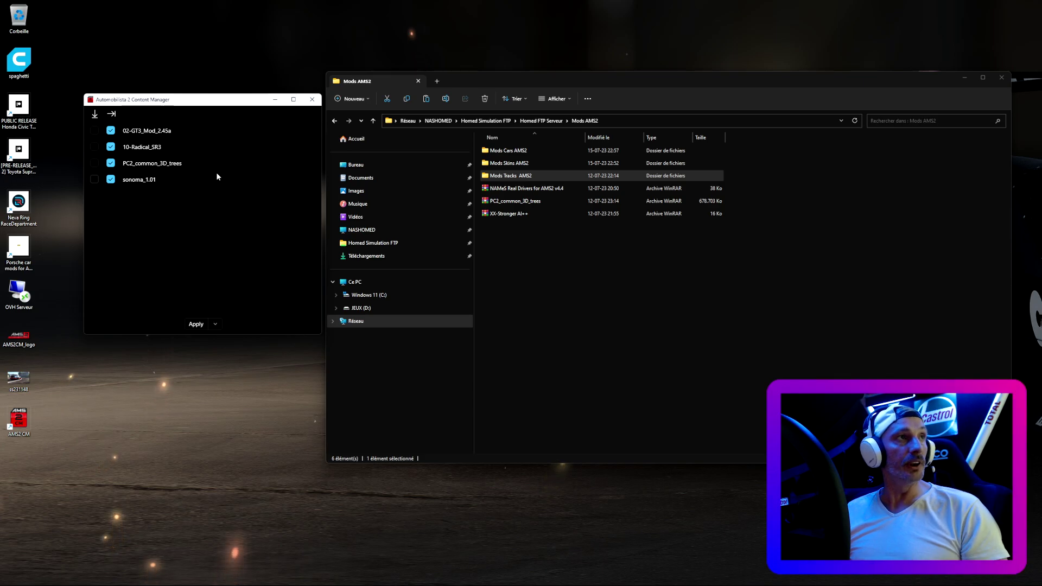
- Apply the four ticked mods, follow the log until synchronization completes, then close it
left_click(194, 324)
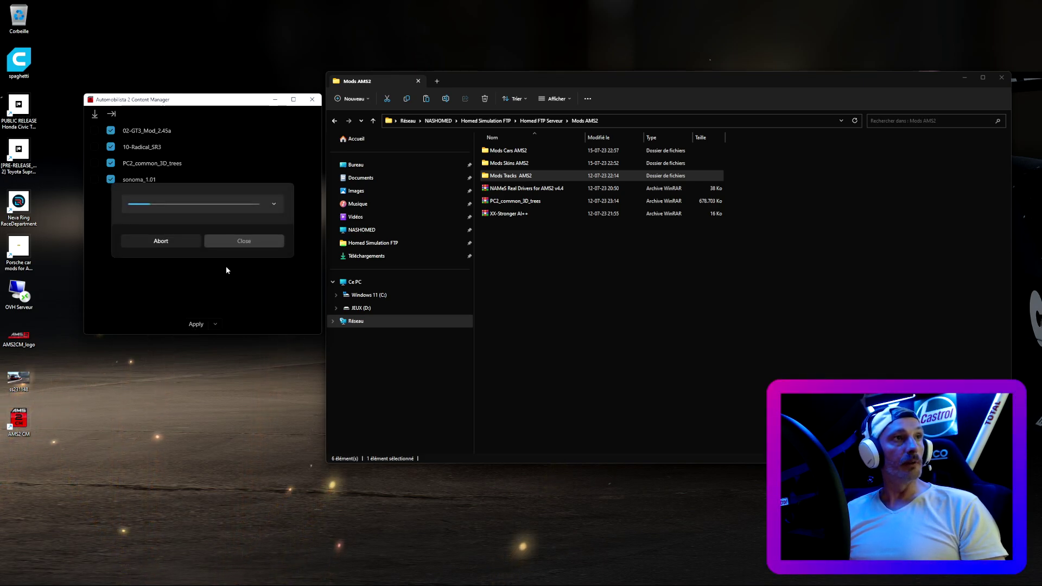
left_click(275, 205)
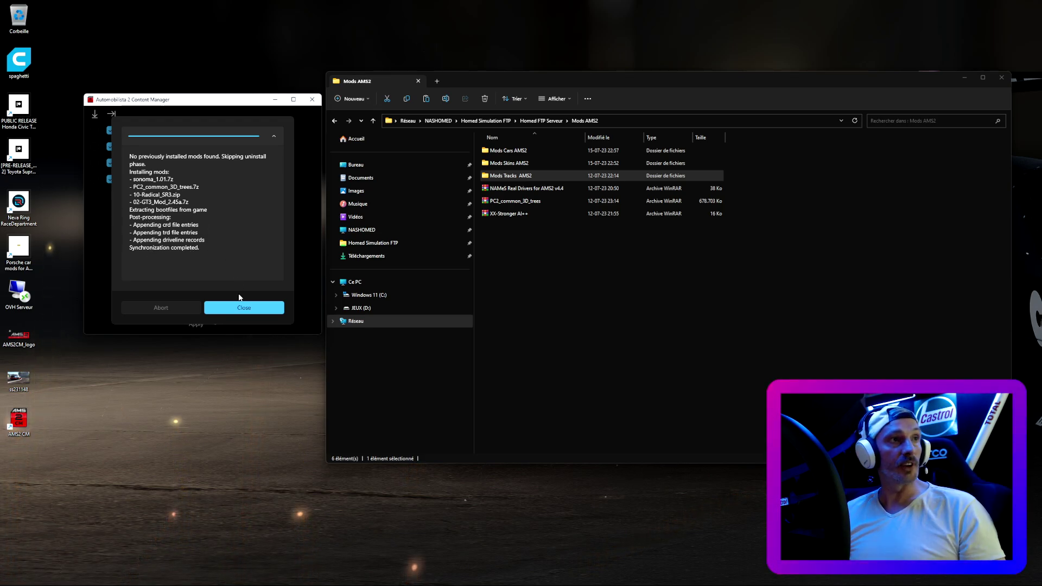
left_click(242, 307)
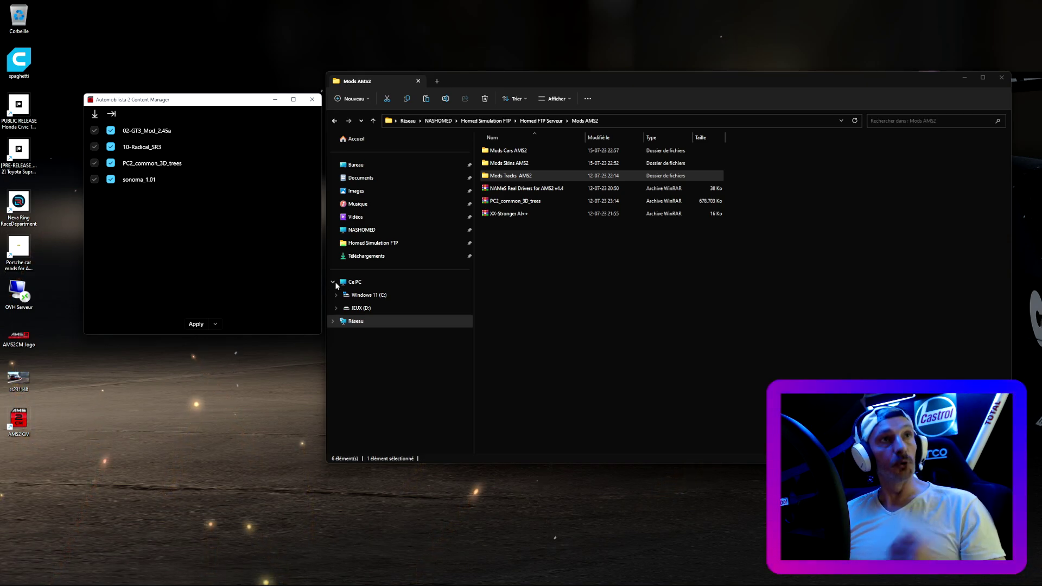
- Open JEUX (D:) in a new tab and go to Steam Games\steamapps\common\Automobilista 2\Mods\Enabled
right_click(372, 310)
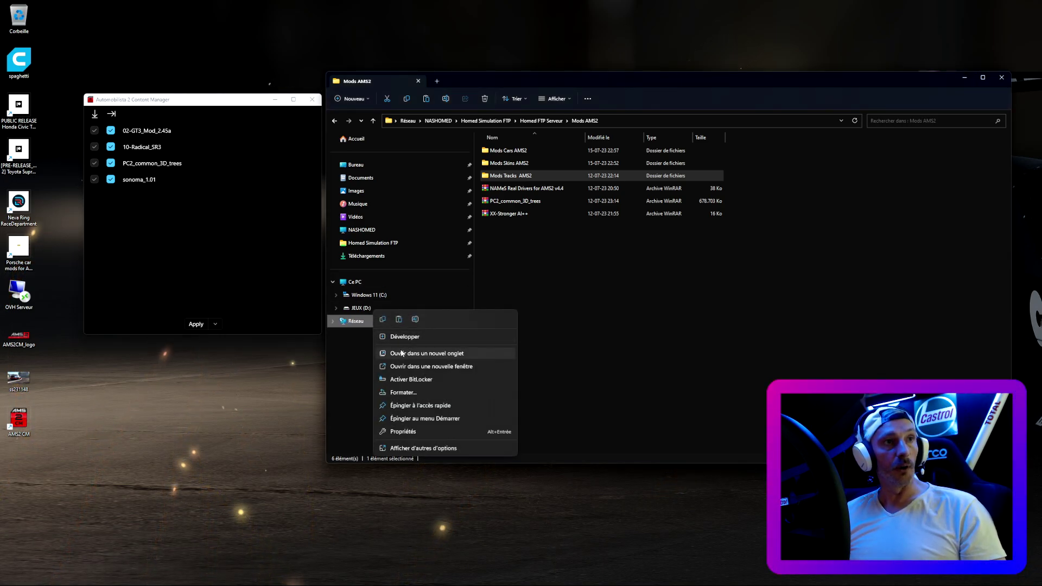
left_click(402, 352)
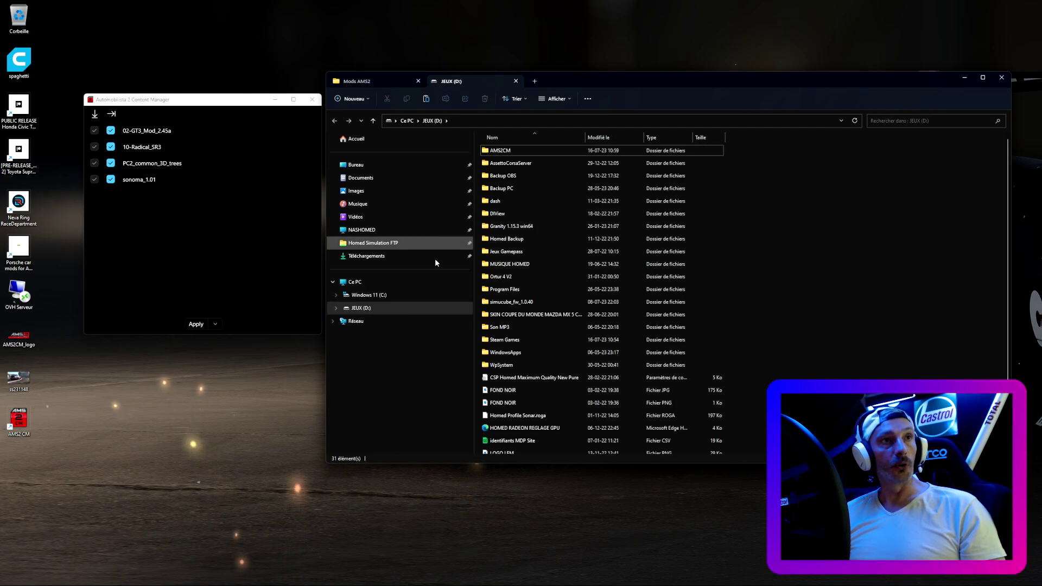
double_click(520, 338)
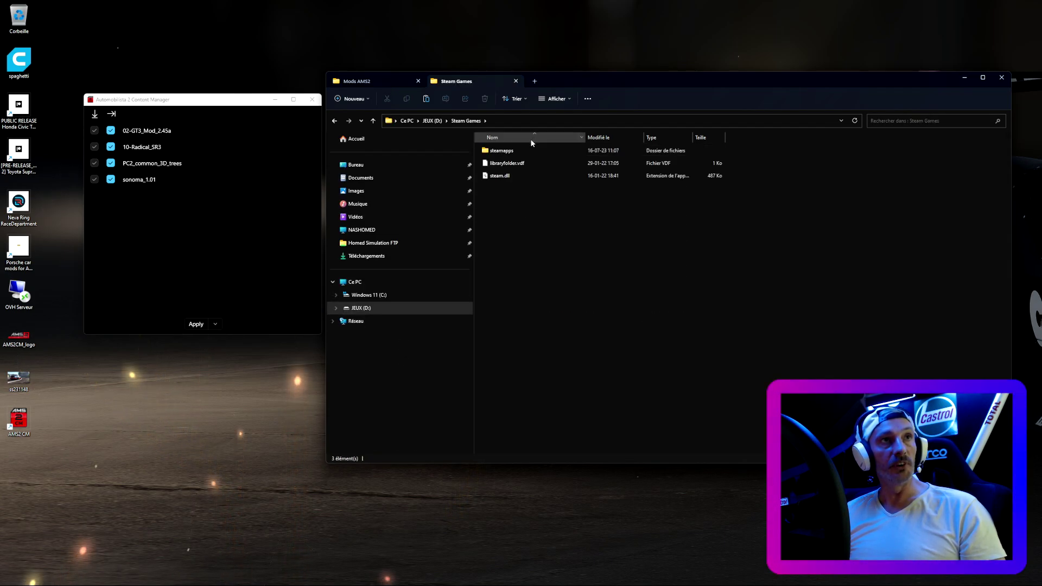
double_click(520, 152)
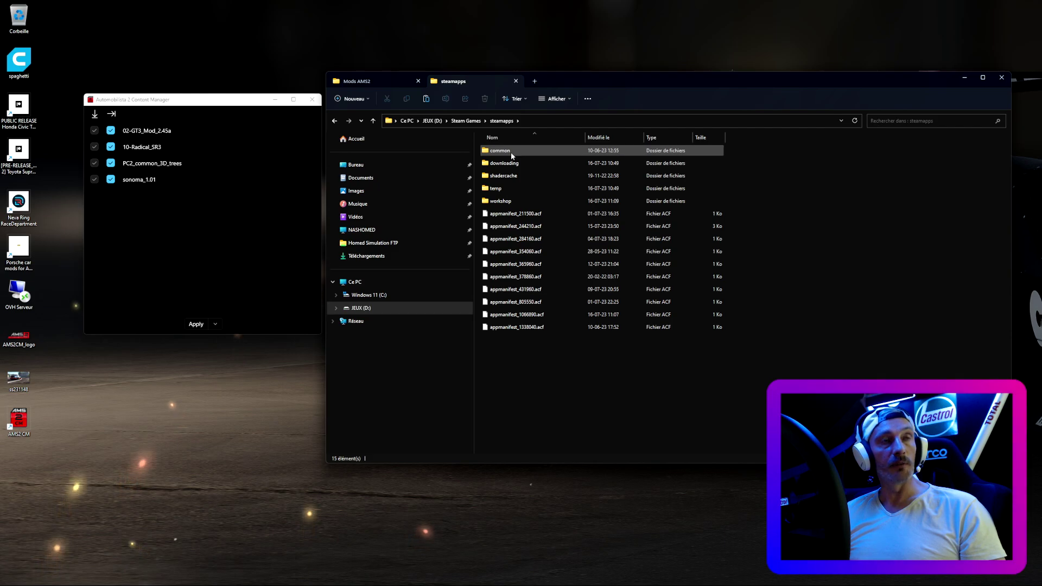
double_click(512, 153)
double_click(513, 176)
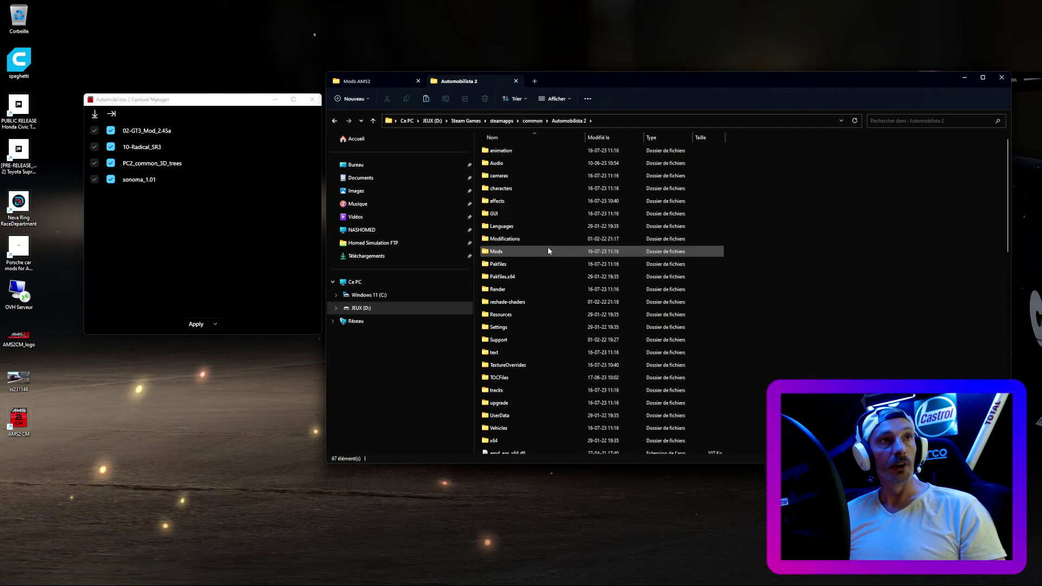
double_click(519, 251)
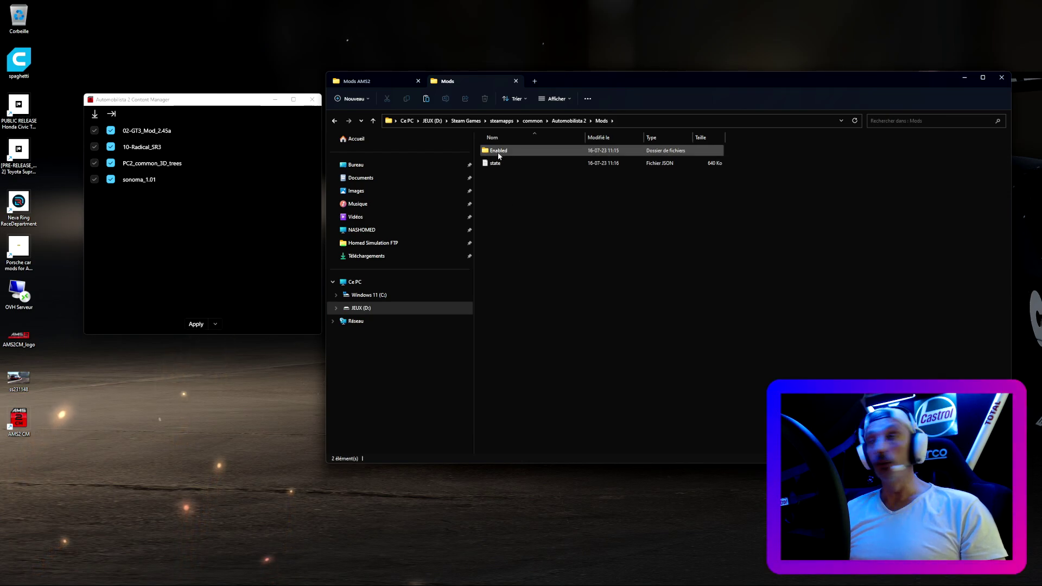
double_click(498, 152)
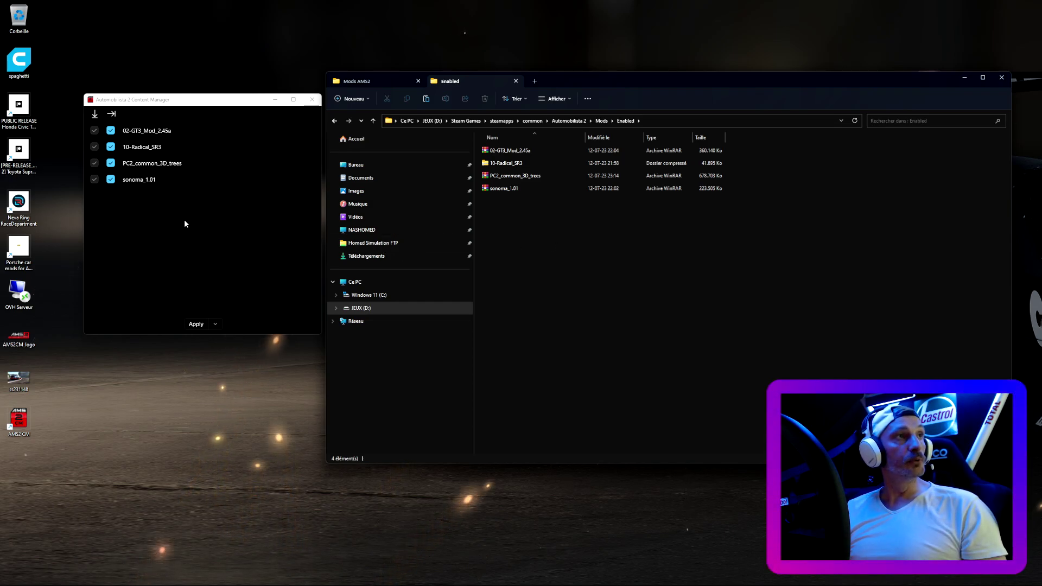
- Untick 10-Radical_SR3, apply and sync, close the log, then return Explorer to the Mods folder
left_click(111, 147)
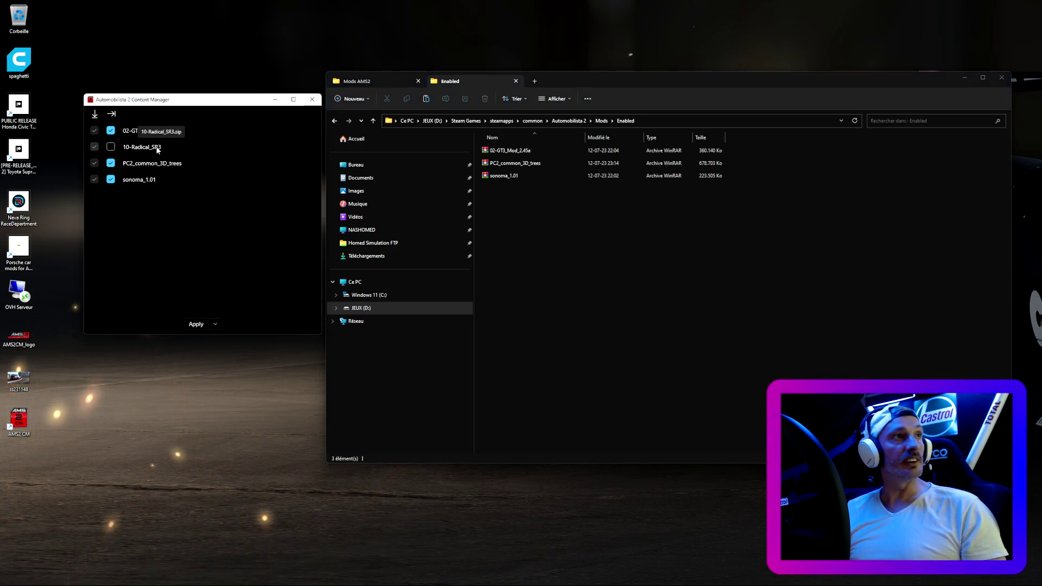
left_click(196, 325)
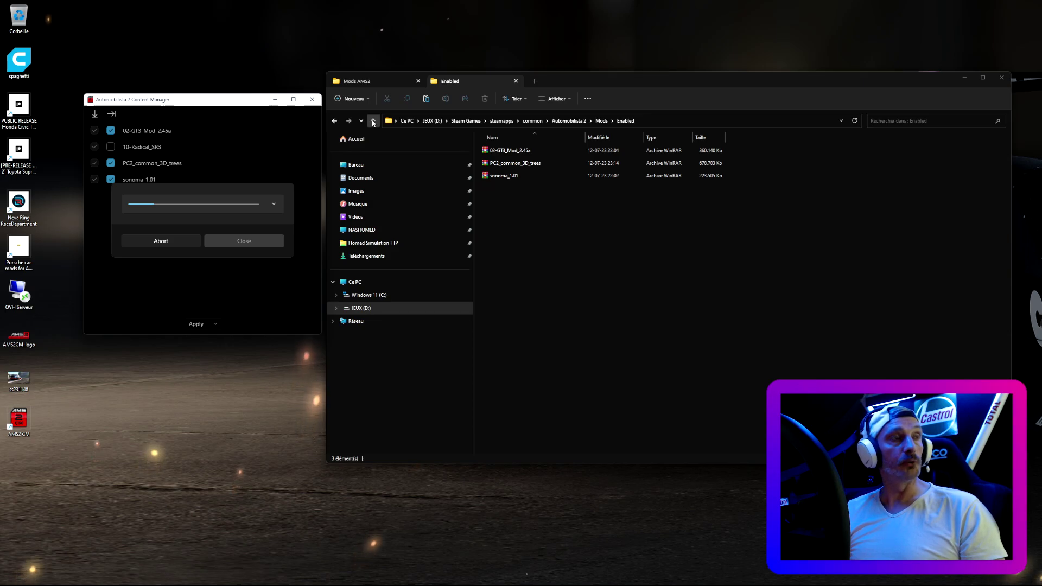
left_click(274, 203)
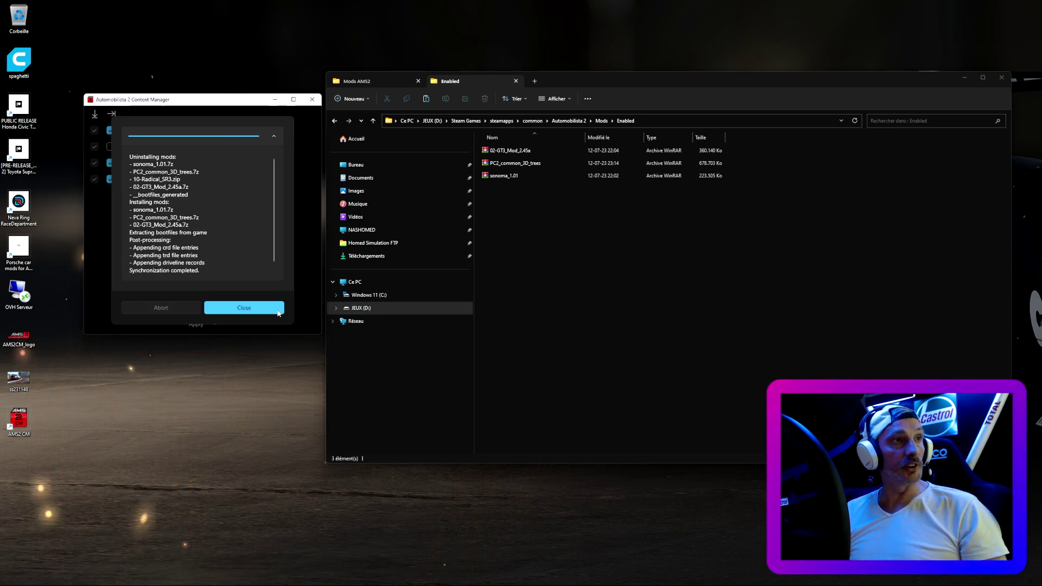
left_click(255, 308)
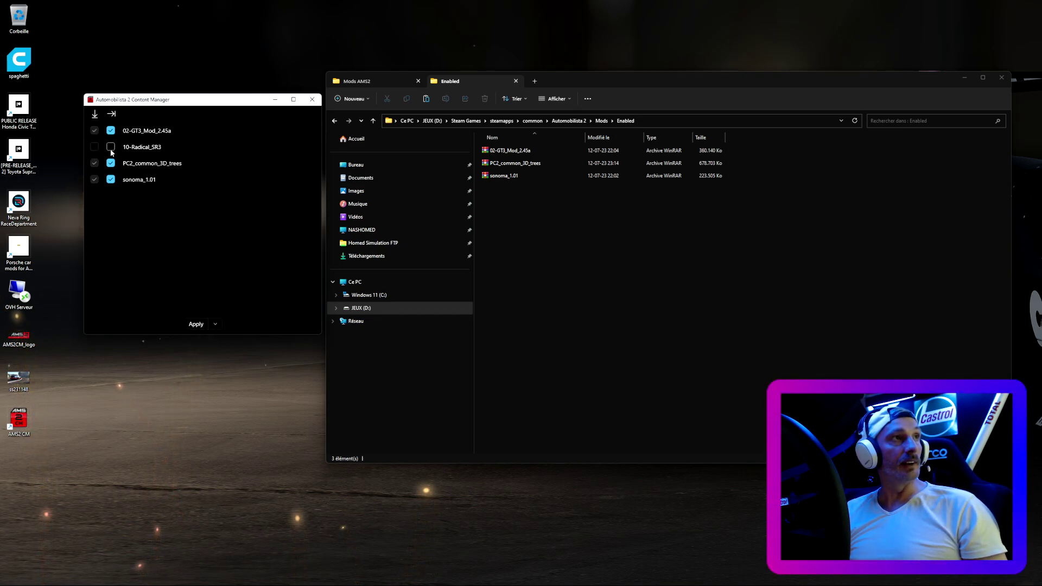
left_click(377, 122)
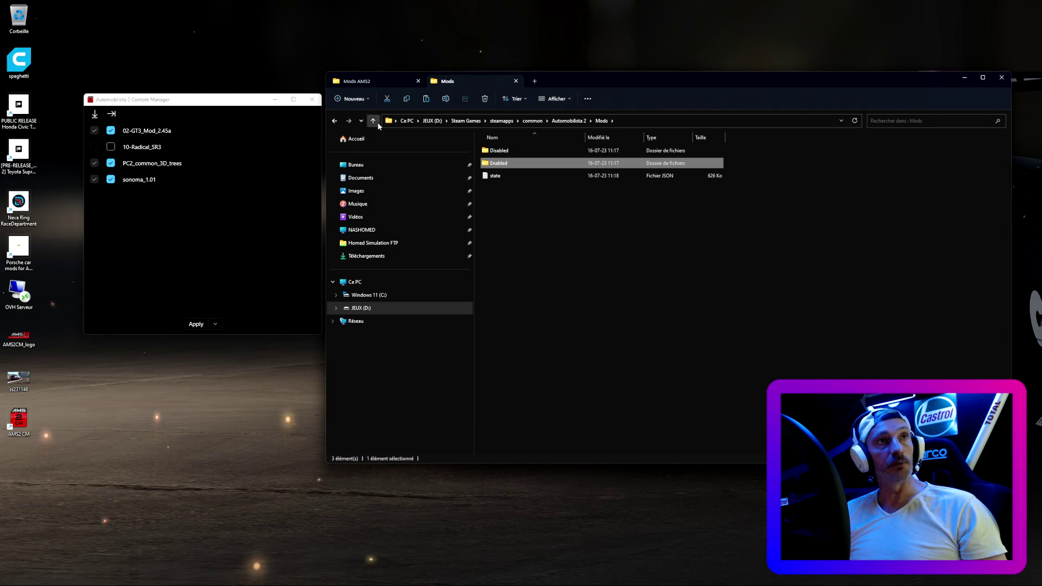
- Check Mods\Disabled, re-tick and apply 10-Radical_SR3, then view it back in Mods\Enabled
double_click(499, 151)
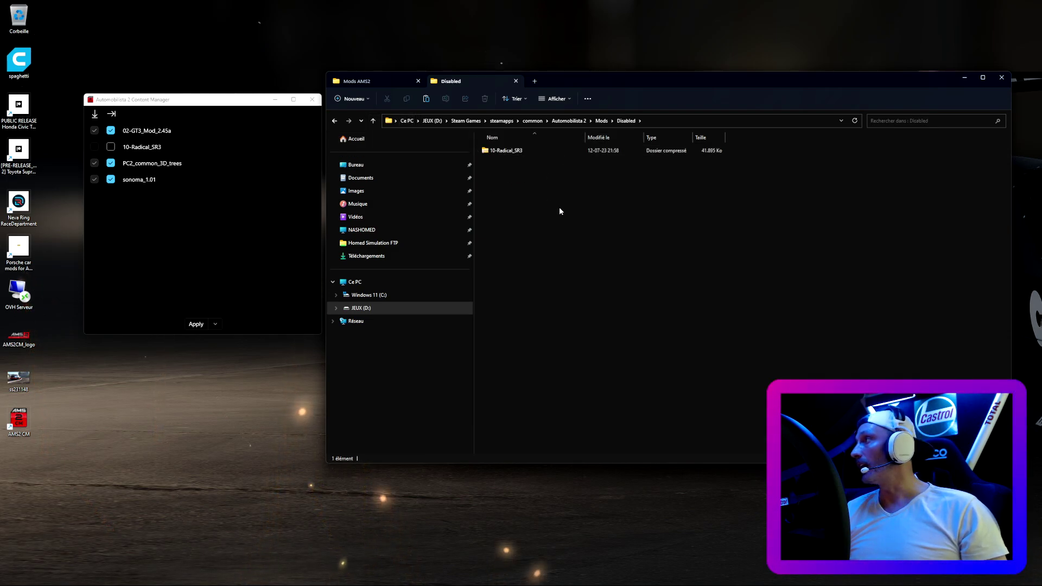
left_click(111, 147)
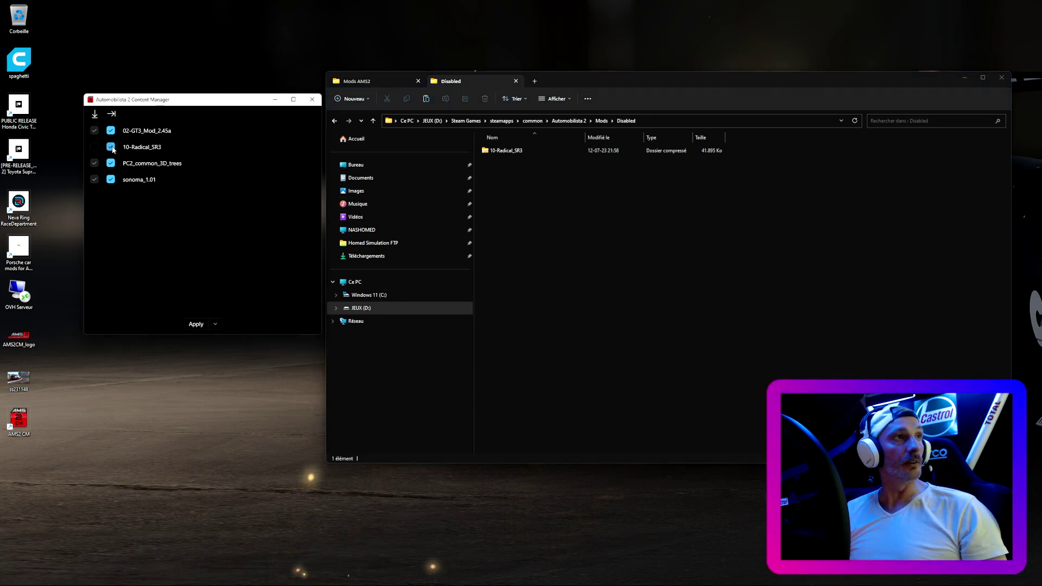
left_click(196, 324)
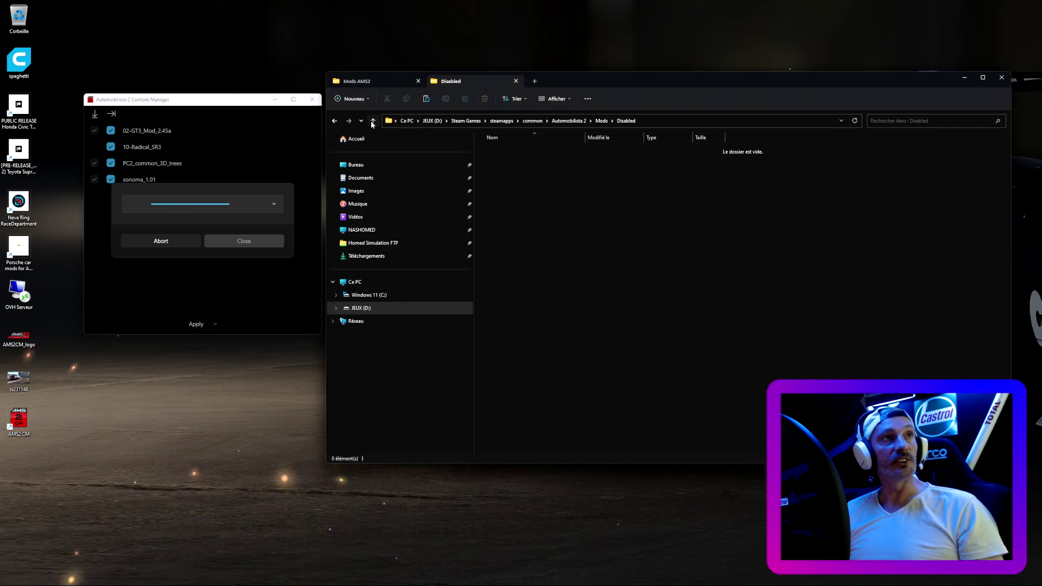
left_click(373, 121)
double_click(496, 164)
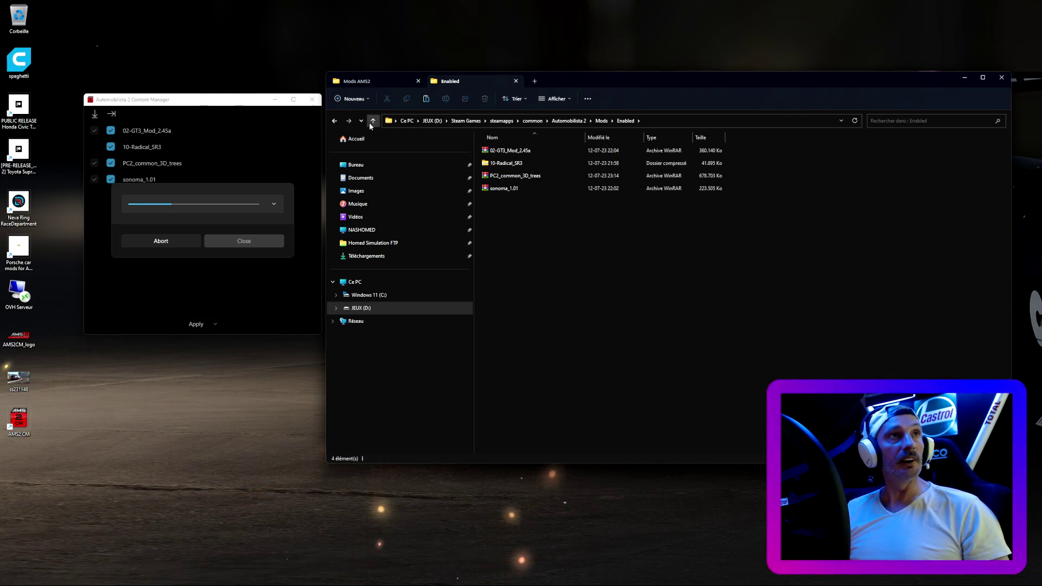
- Go up to Automobilista 2, switch to Mods AMS2, and open the Mods Cars AMS2 folder
left_click(372, 124)
left_click(372, 125)
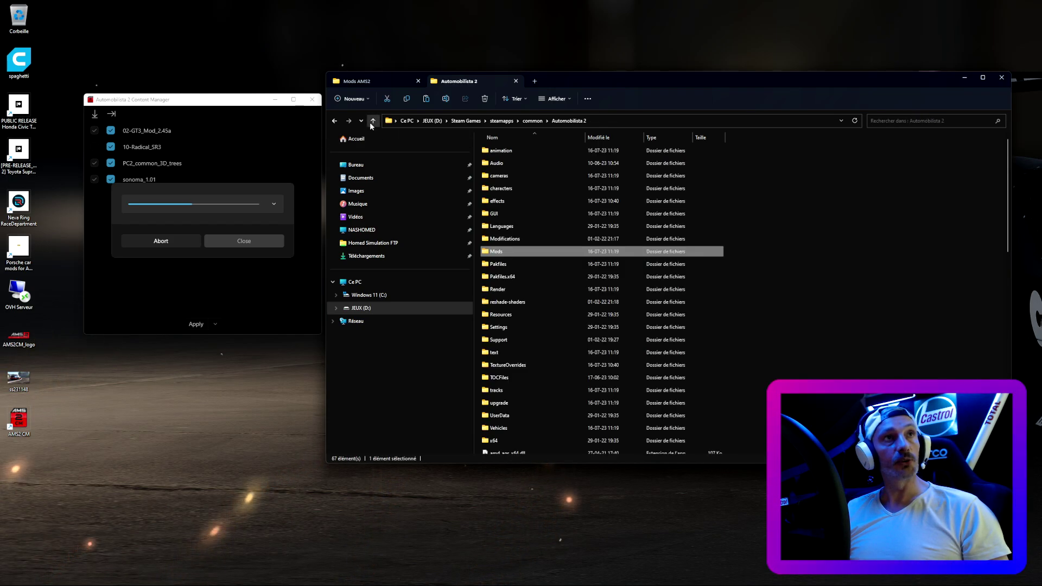
left_click(403, 80)
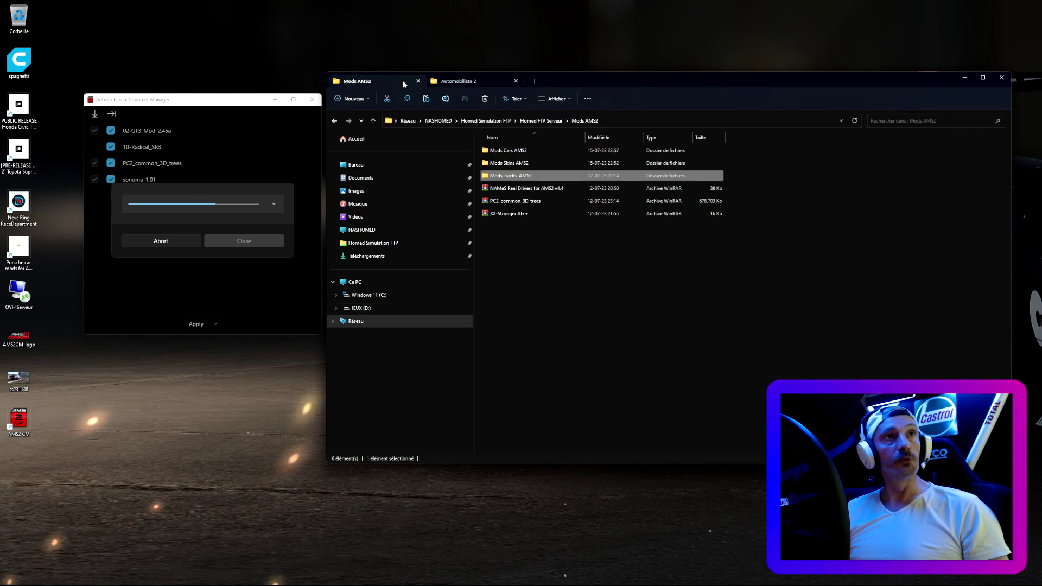
double_click(523, 152)
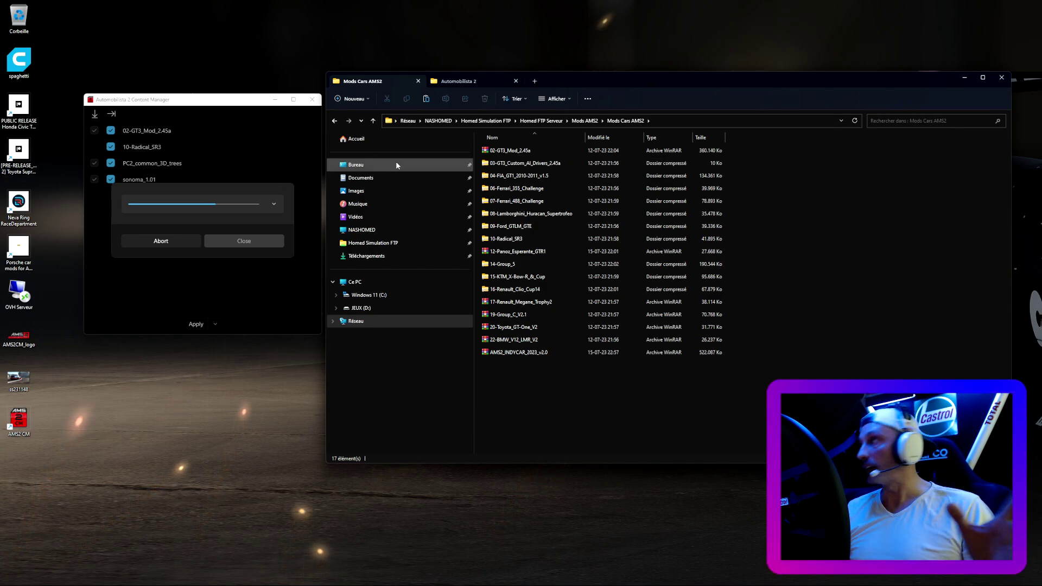
- Look through Mods Skins AMS2, return to Mods AMS2, and close the finished sync dialog
left_click(374, 121)
double_click(513, 163)
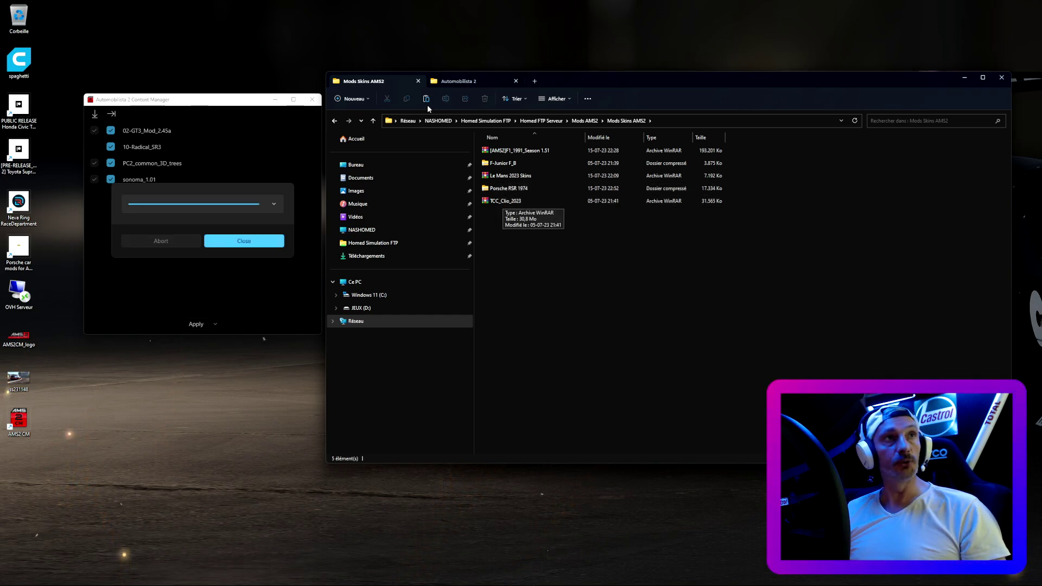
left_click(371, 124)
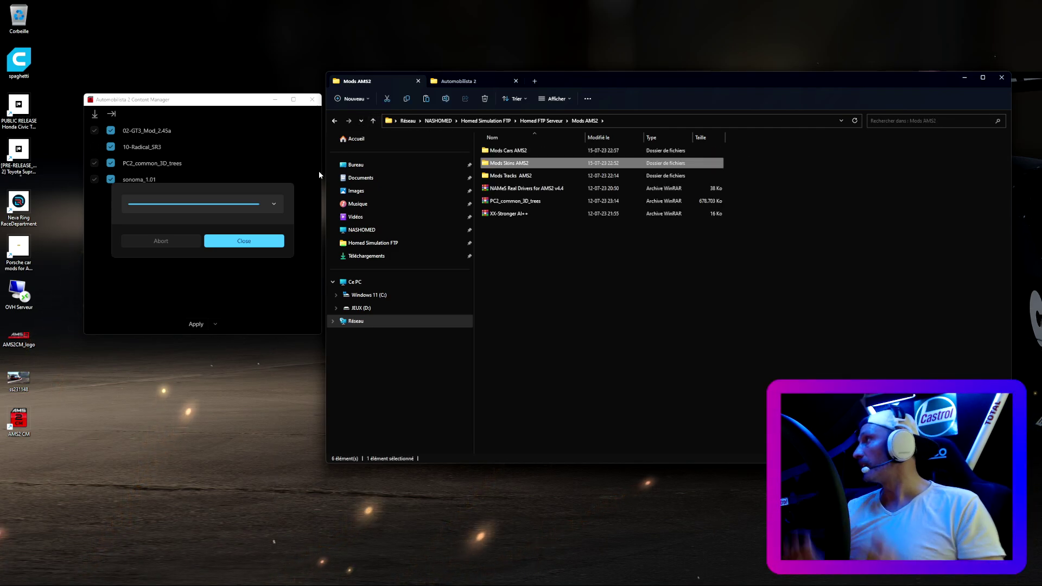
left_click(245, 241)
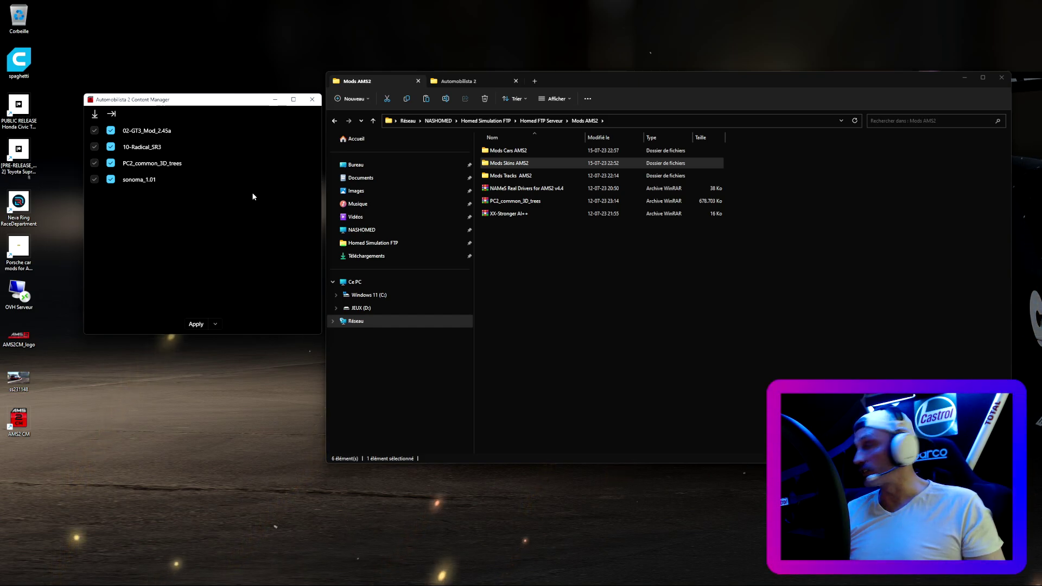
- Open a Jour de Test session and its Choix du Véhicule car list
left_click(312, 100)
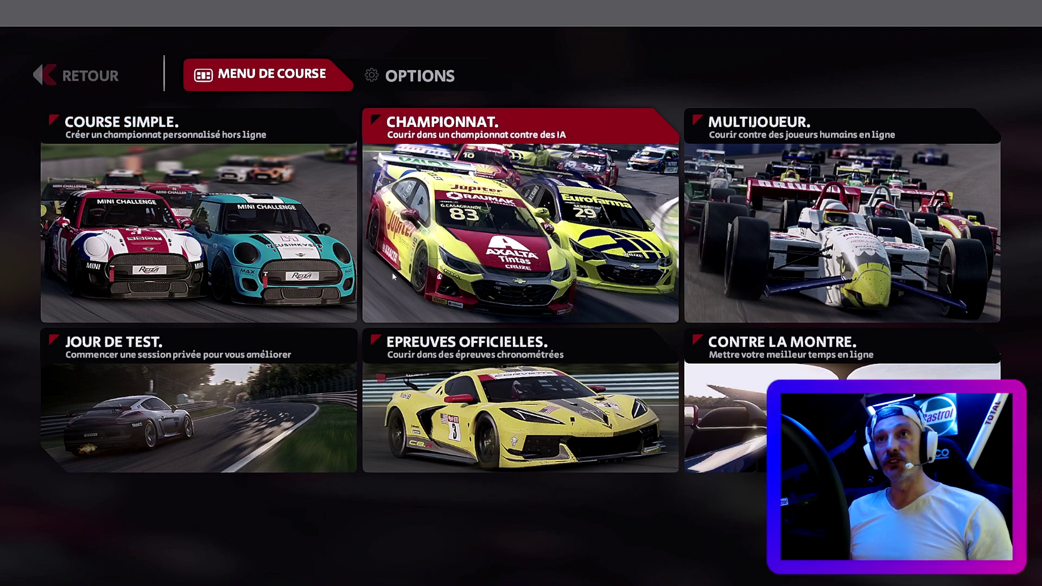
left_click(106, 428)
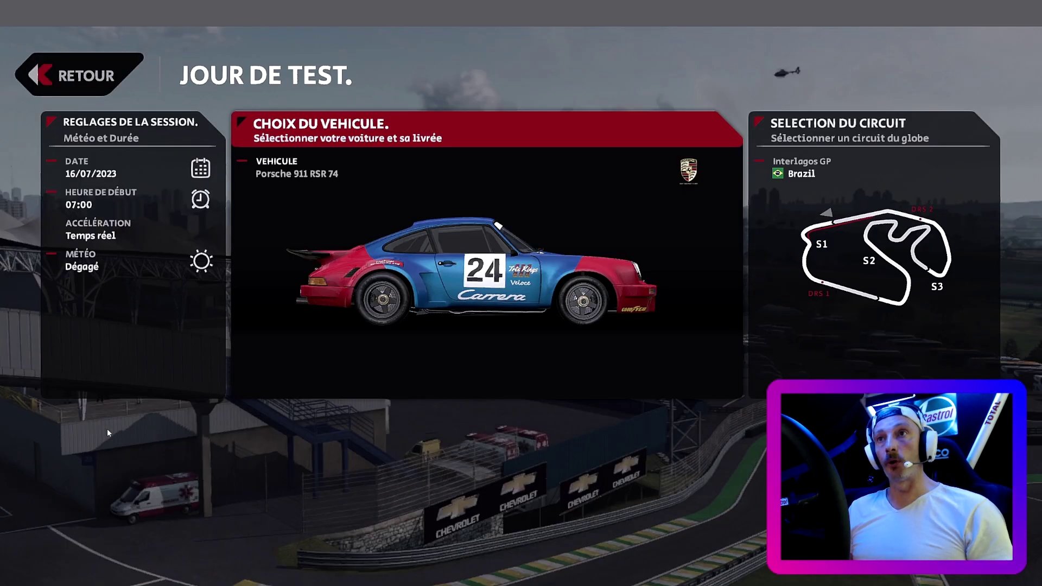
left_click(314, 297)
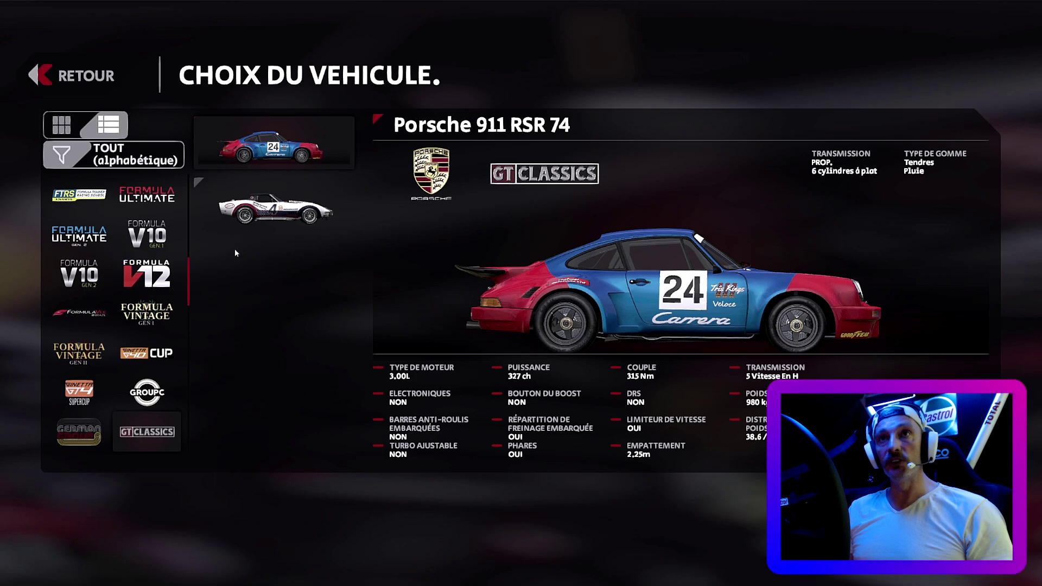
- Browse the GT3 classes through Bathurst and Blancpain to ADAC GT Masters
scroll(134, 302, "down", 4)
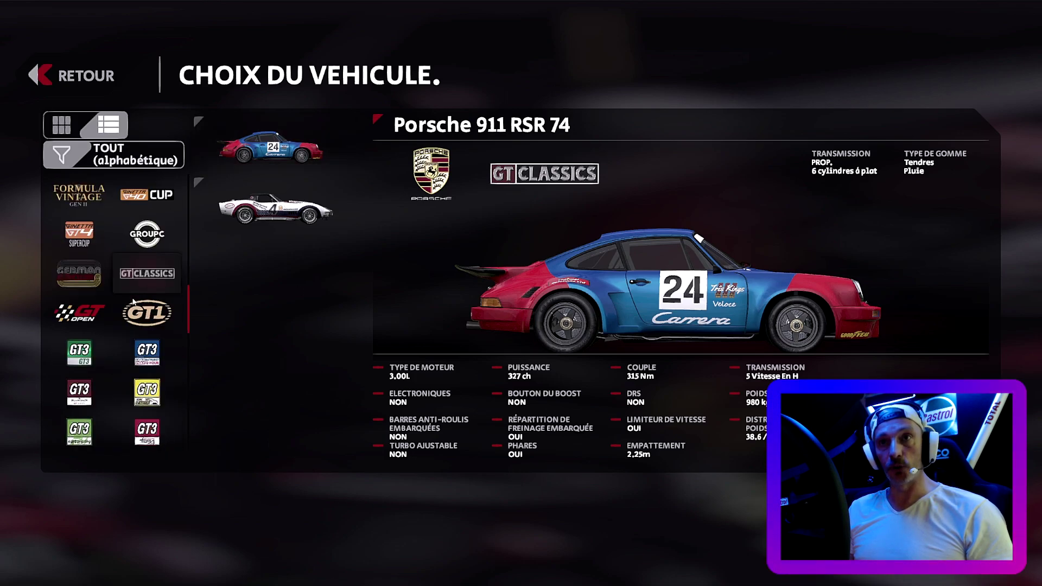
left_click(87, 356)
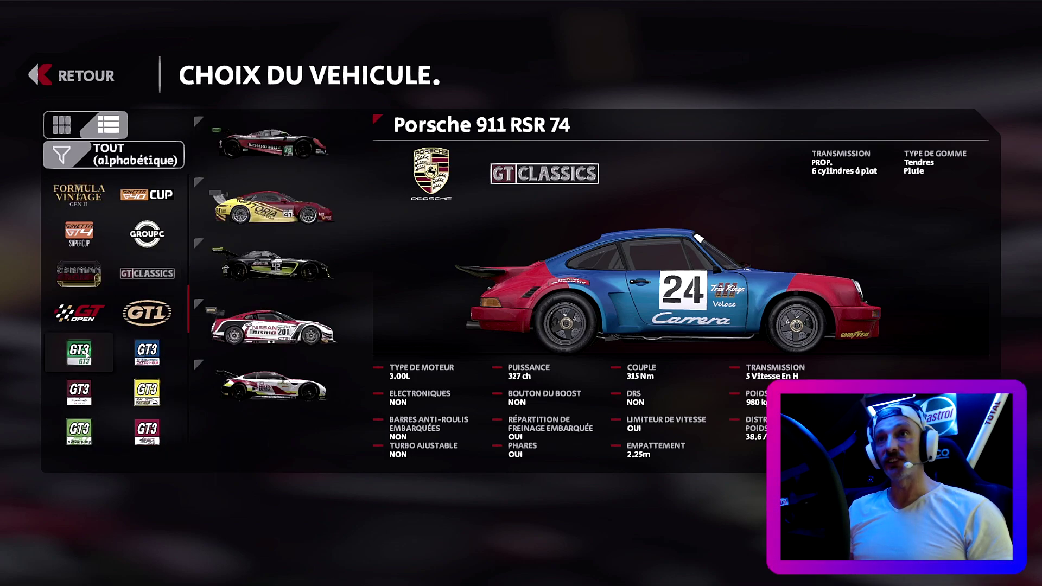
left_click(157, 352)
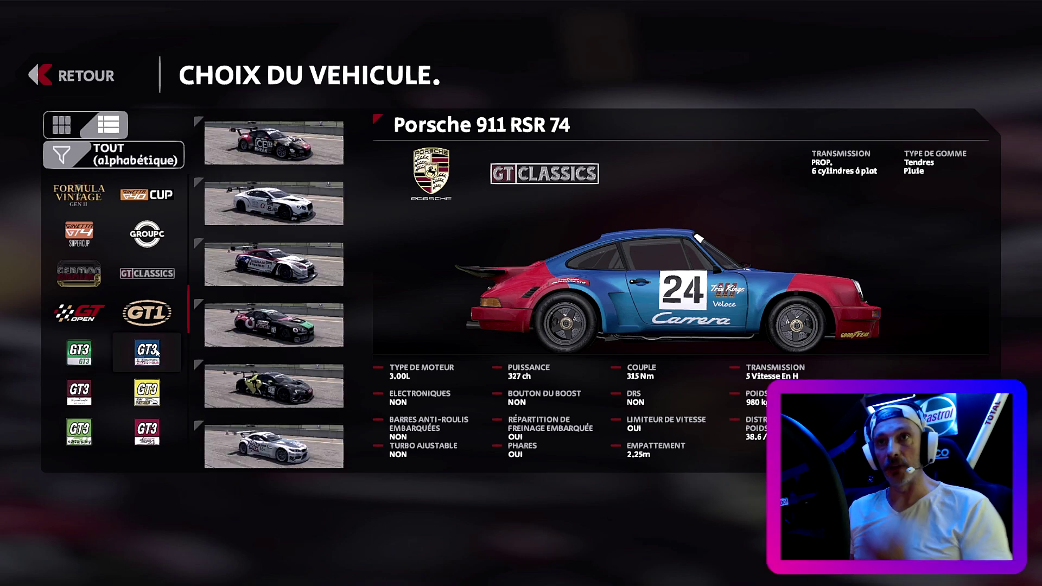
scroll(157, 352, "down", 1)
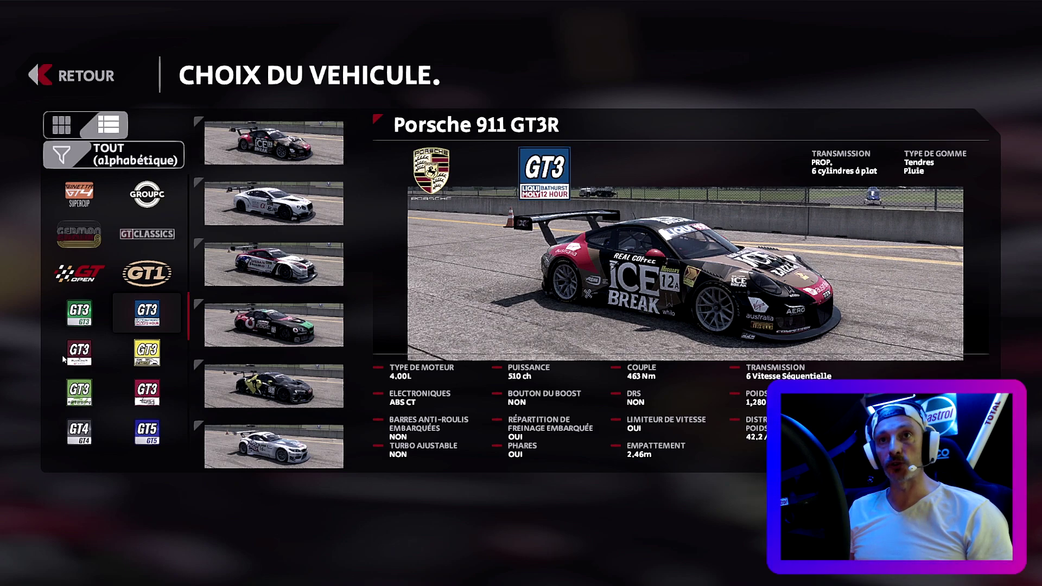
left_click(79, 352)
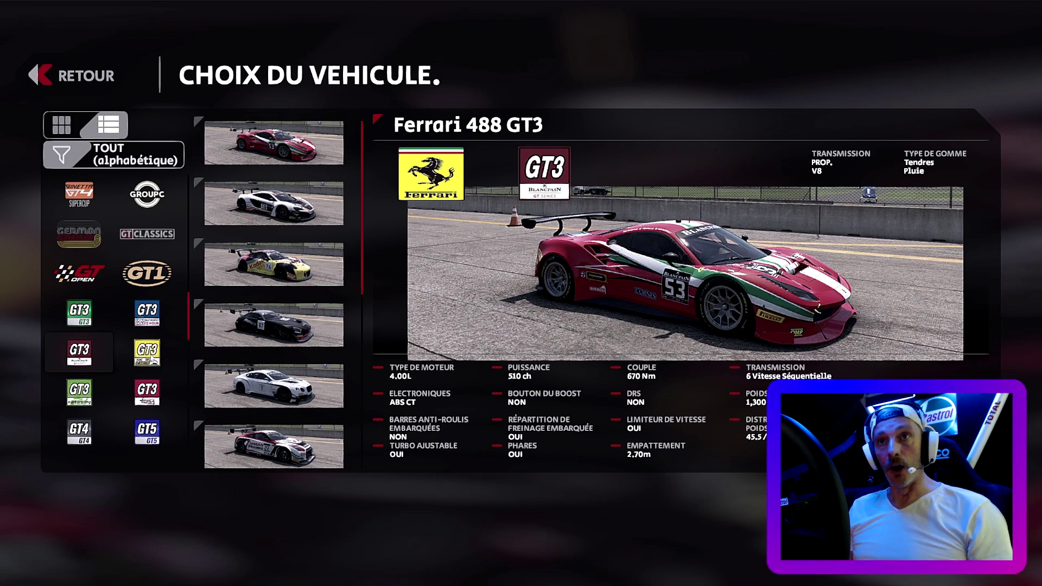
left_click(147, 352)
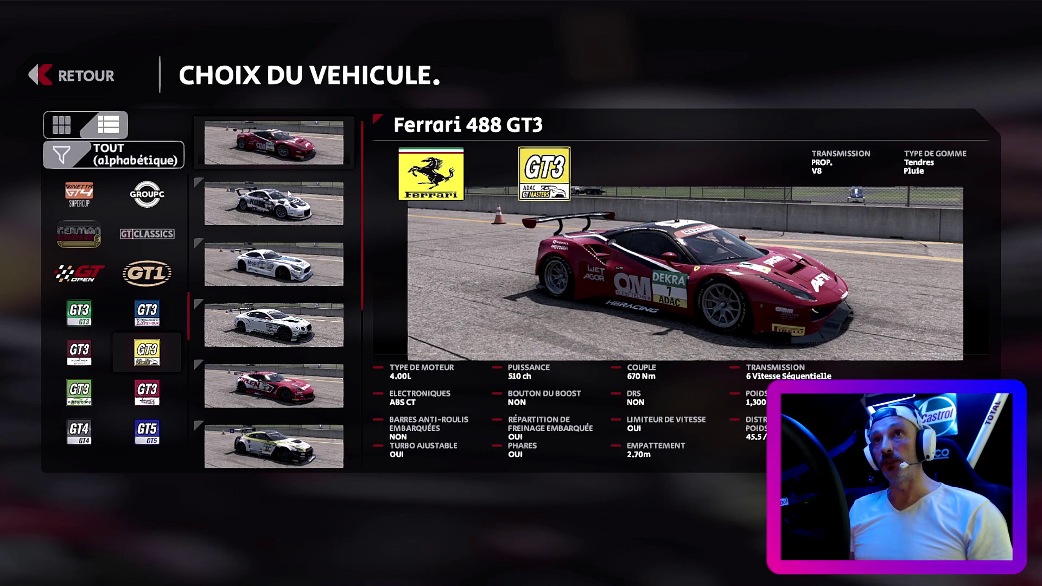
- Preview the ADAC GT Masters cars, from Mercedes-AMG GT3 to Aston Martin V12 Vantage GT3
left_click(287, 273)
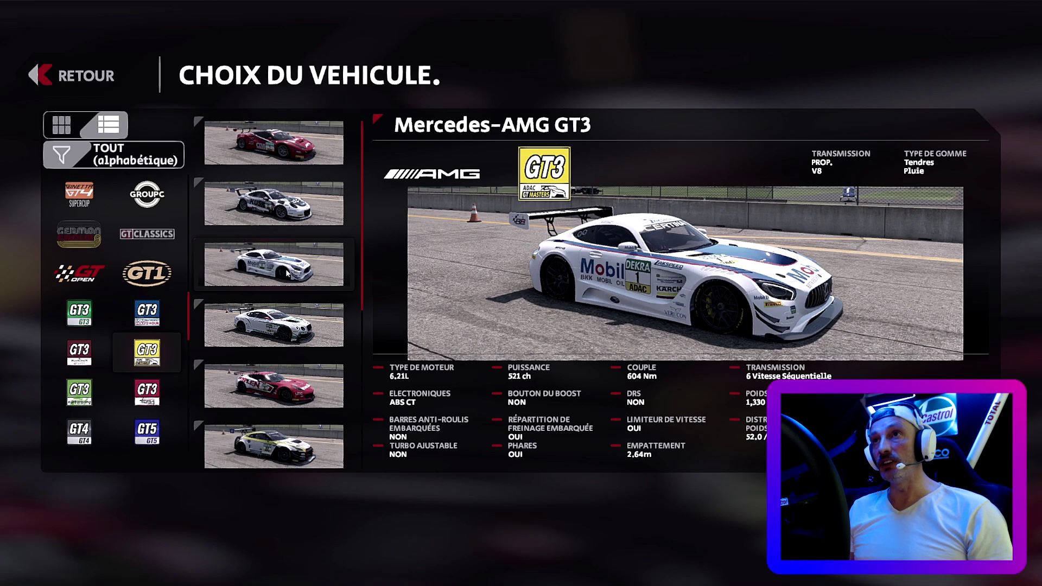
left_click(290, 318)
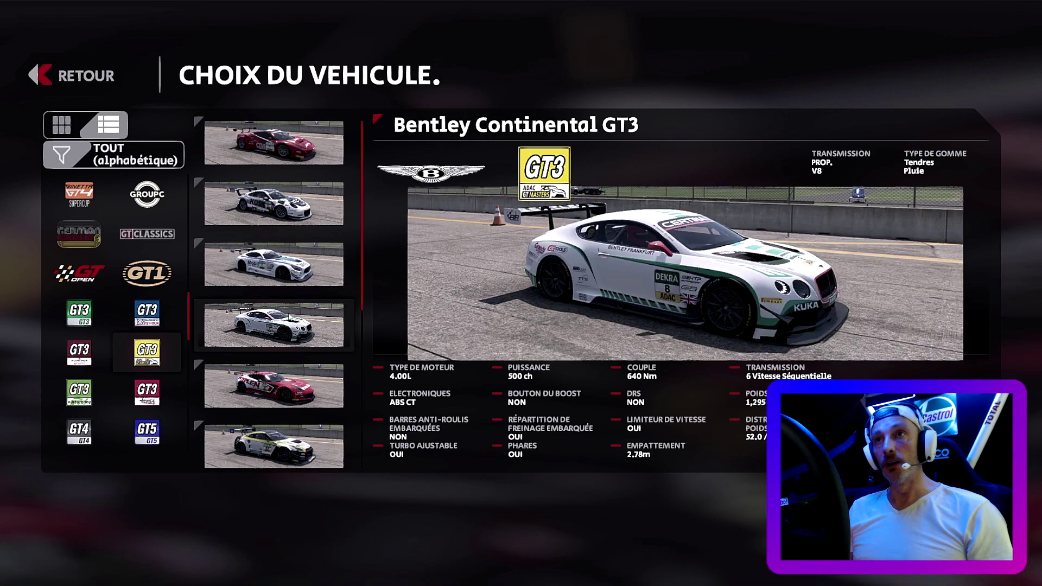
left_click(285, 389)
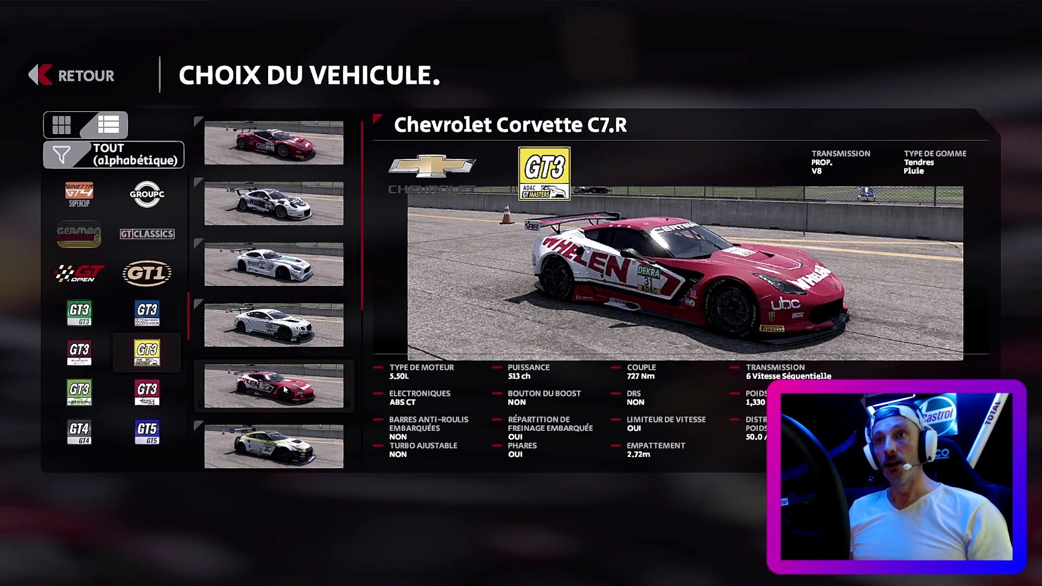
scroll(284, 389, "down", 2)
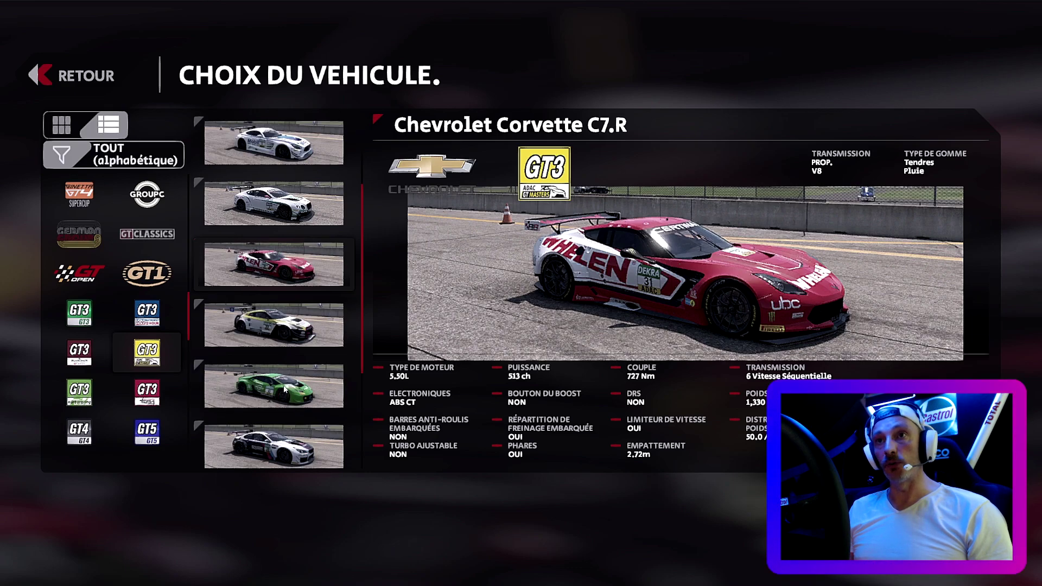
left_click(279, 341)
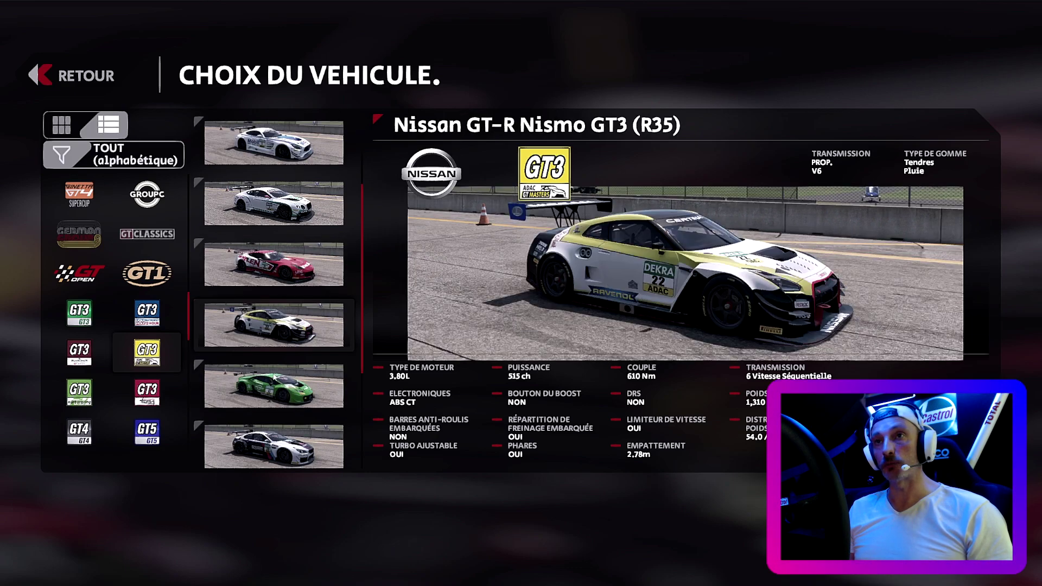
left_click(275, 388)
scroll(275, 388, "down", 2)
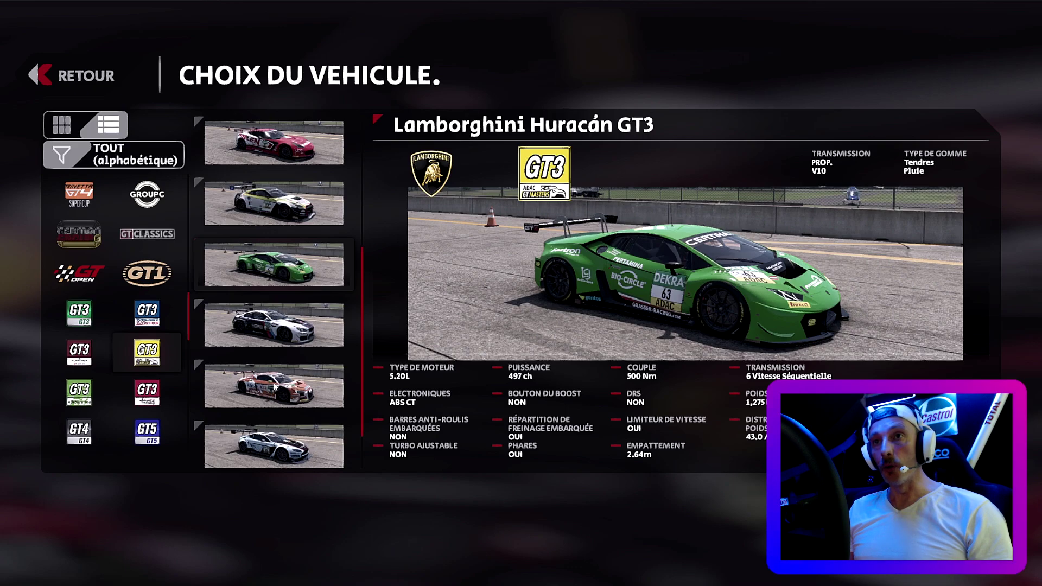
left_click(270, 339)
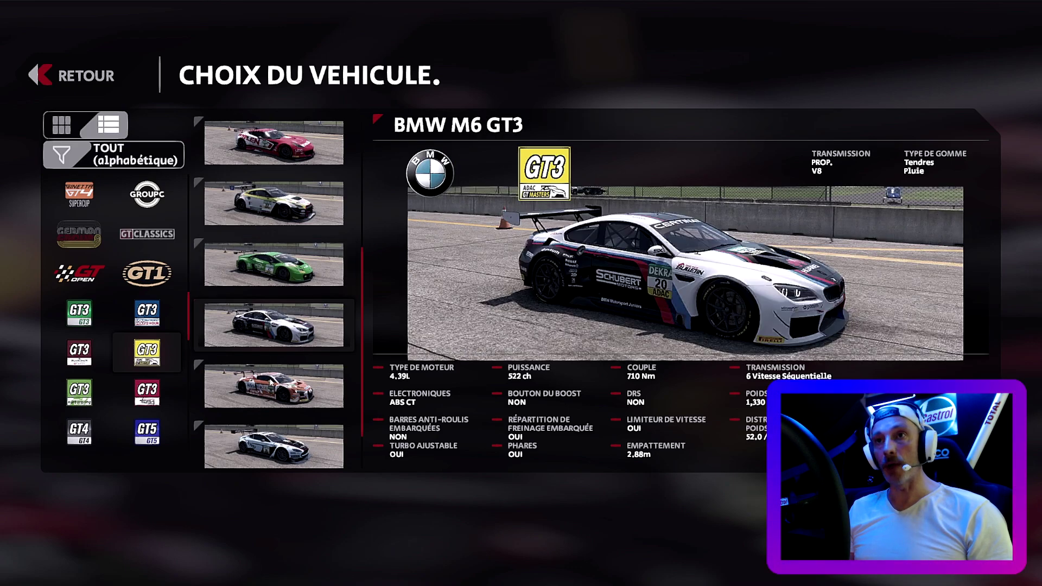
left_click(271, 389)
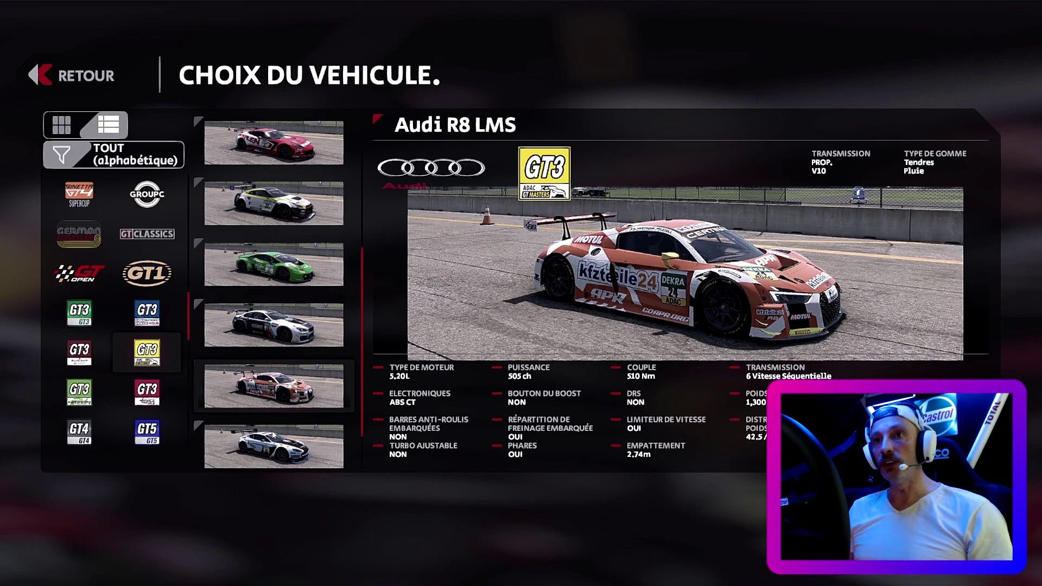
left_click(275, 454)
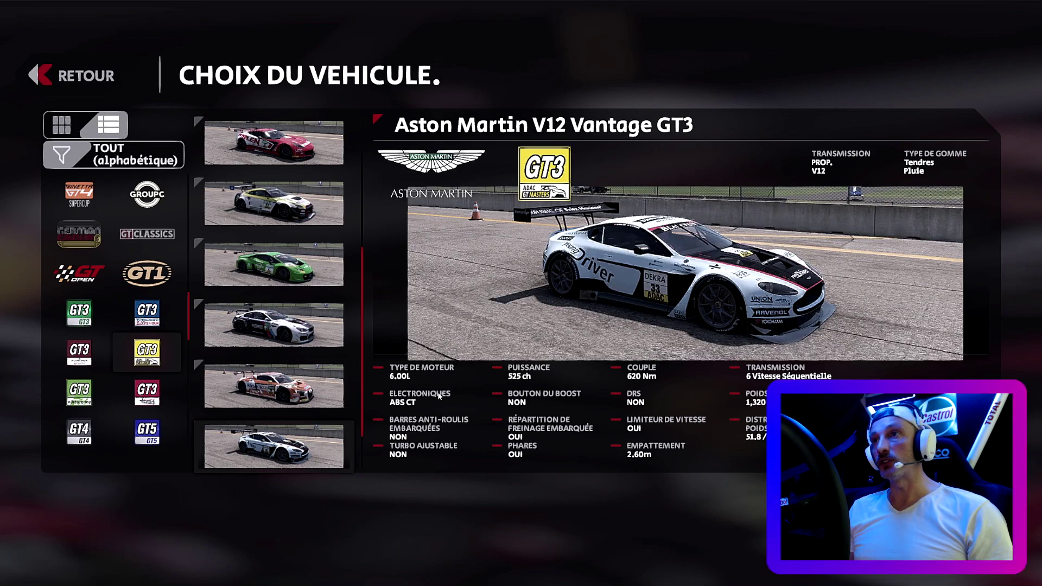
- Compare the liveries available for the Aston Martin, BMW M6 GT3 and Nissan GT-R Nismo GT3
key("Return")
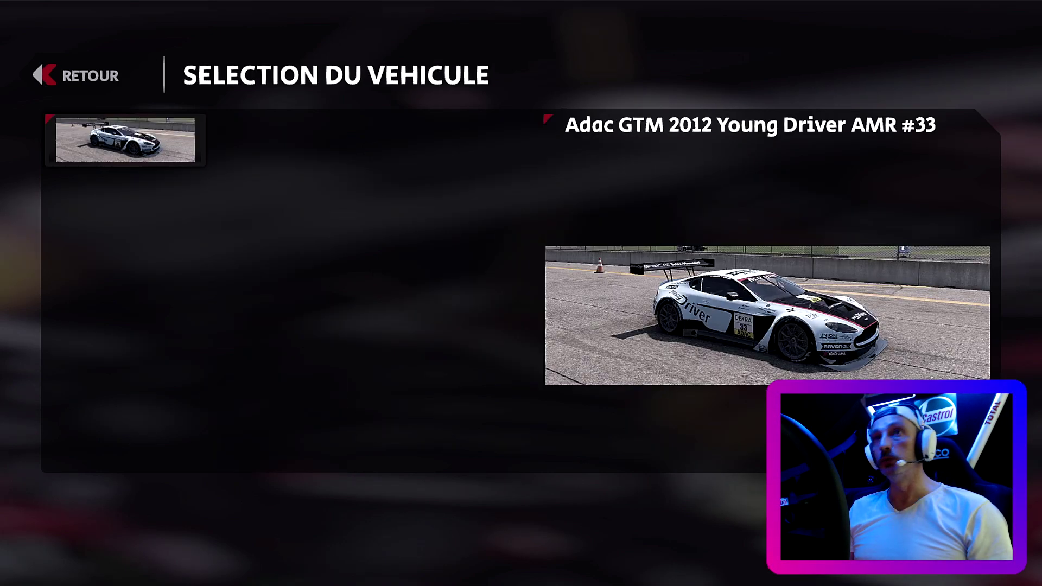
left_click(76, 76)
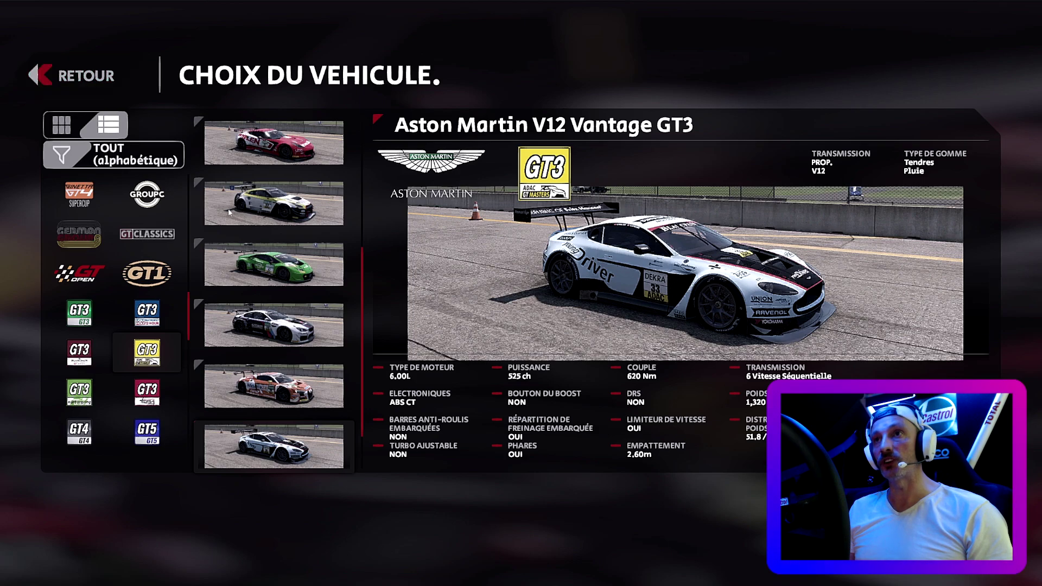
left_click(274, 325)
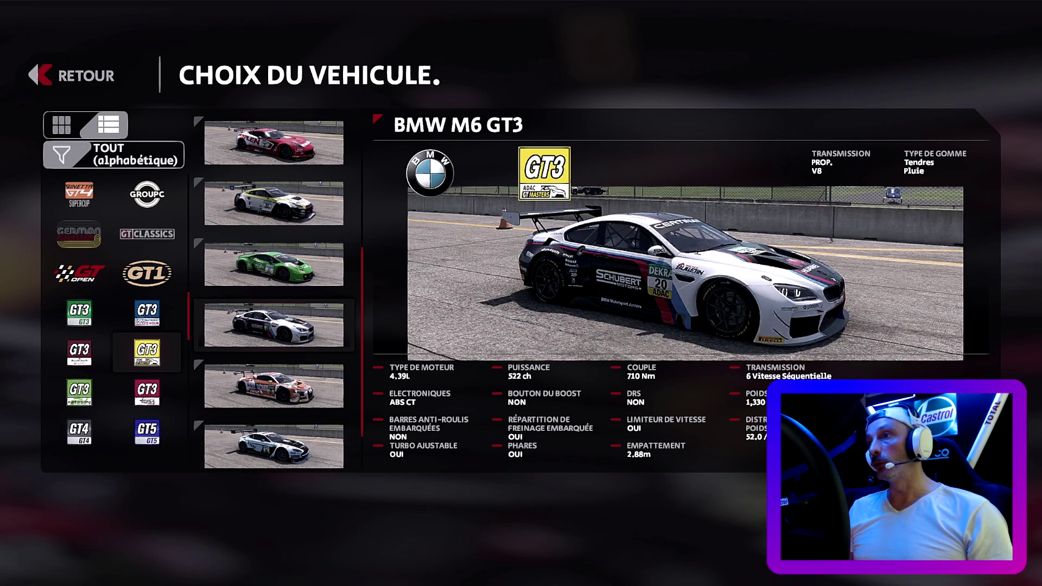
key("Return")
left_click(112, 80)
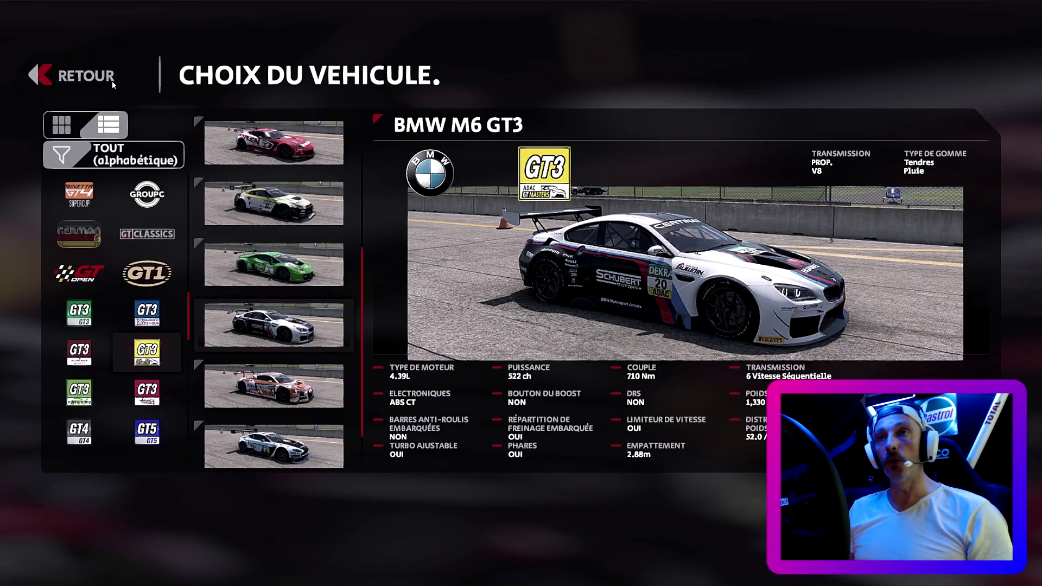
left_click(262, 219)
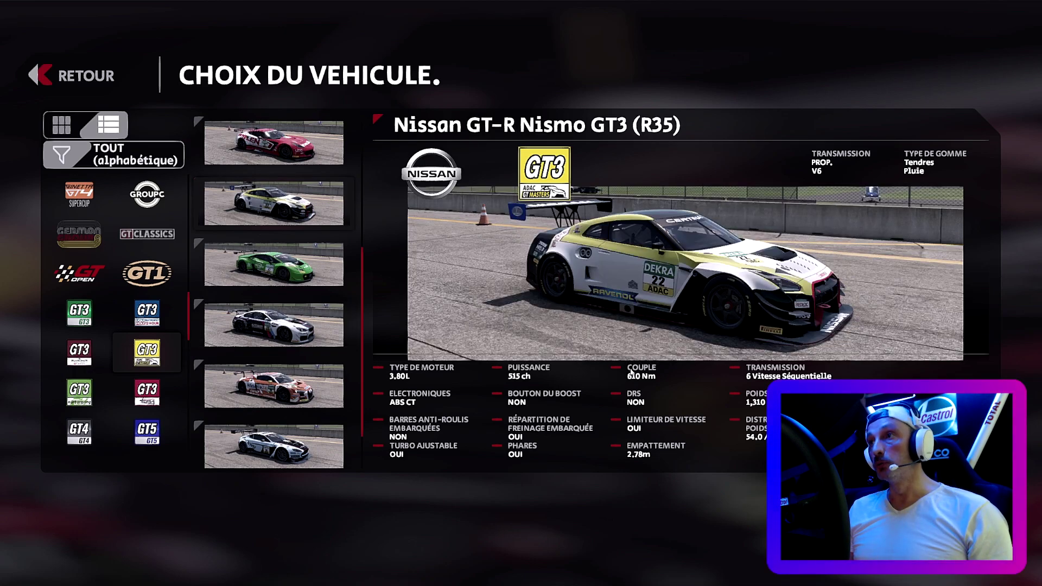
key("Return")
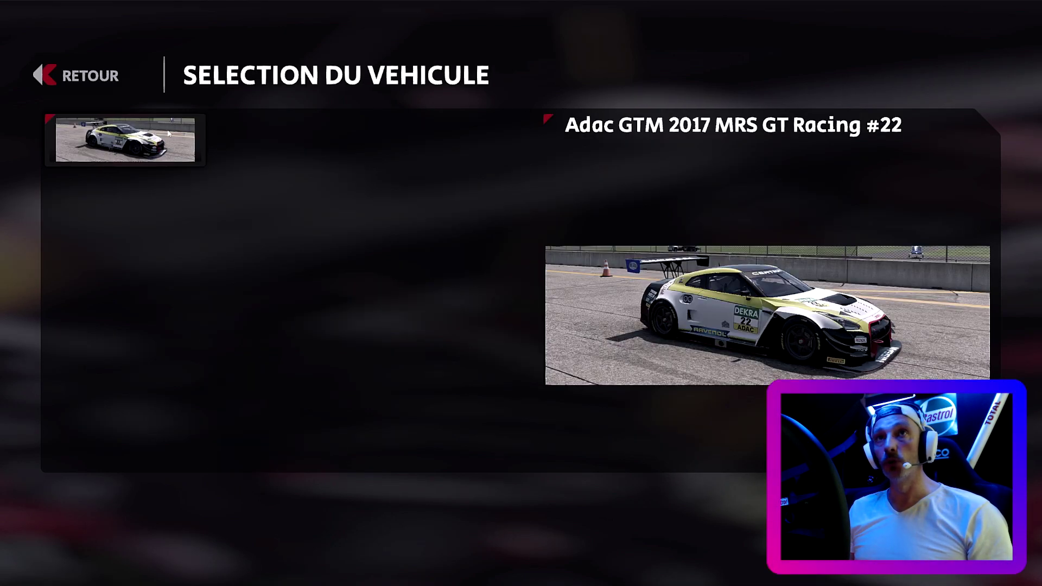
left_click(98, 86)
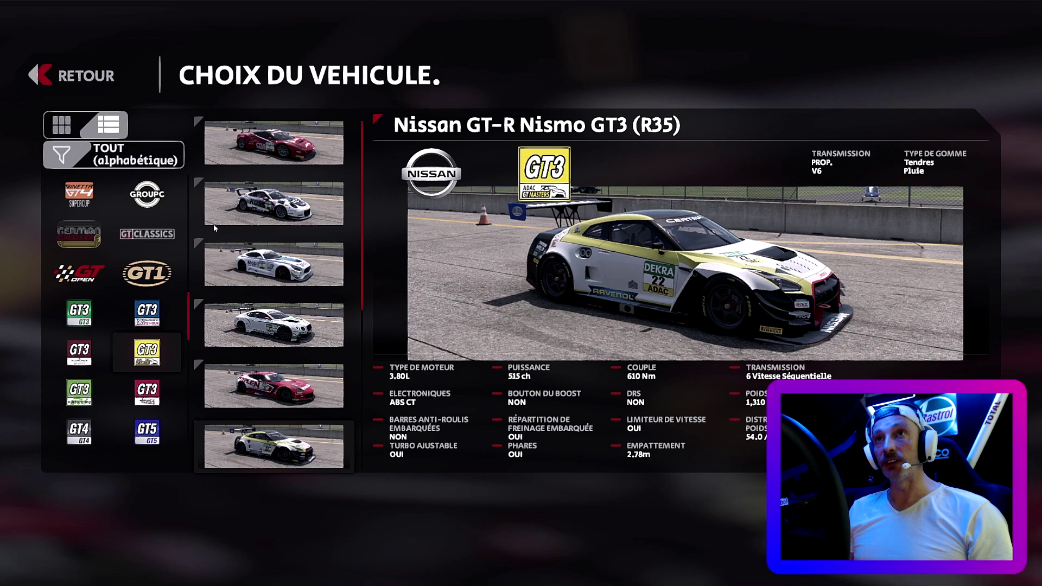
- Select the Porsche 911 GT3R with the Adac GTM 2018 Iron Force #69 livery
left_click(286, 205)
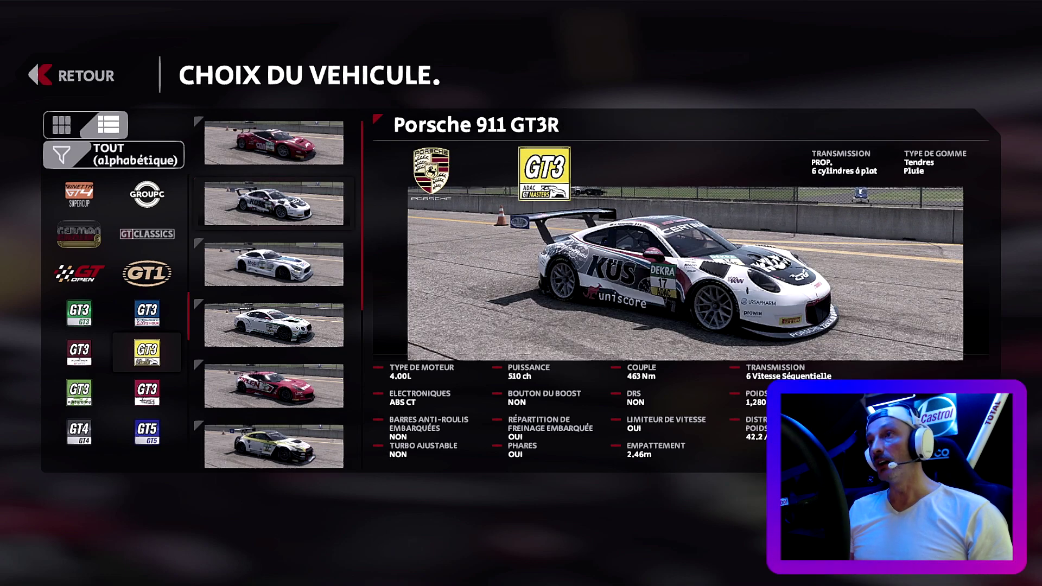
key("Return")
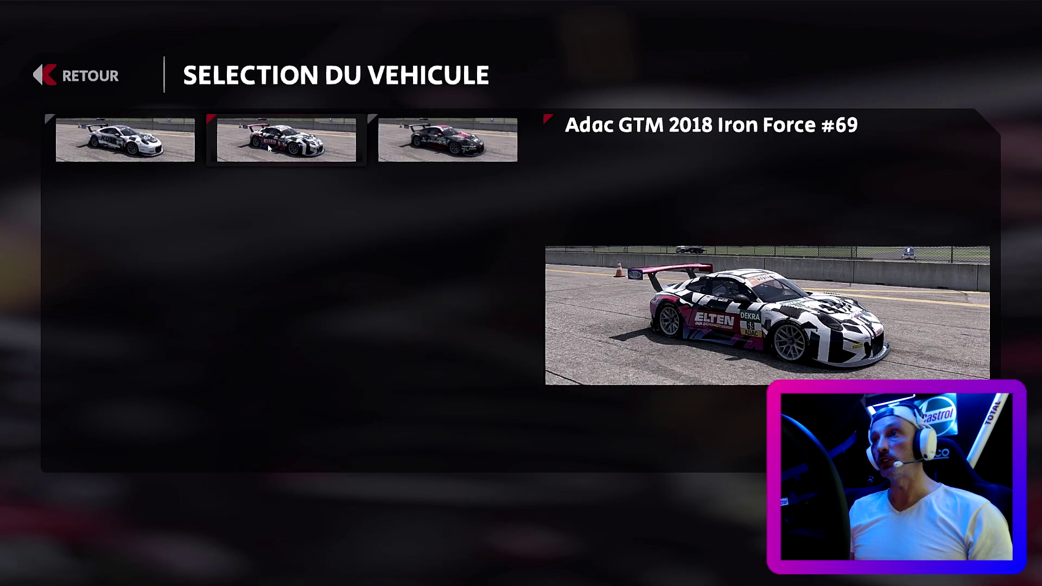
left_click(336, 155)
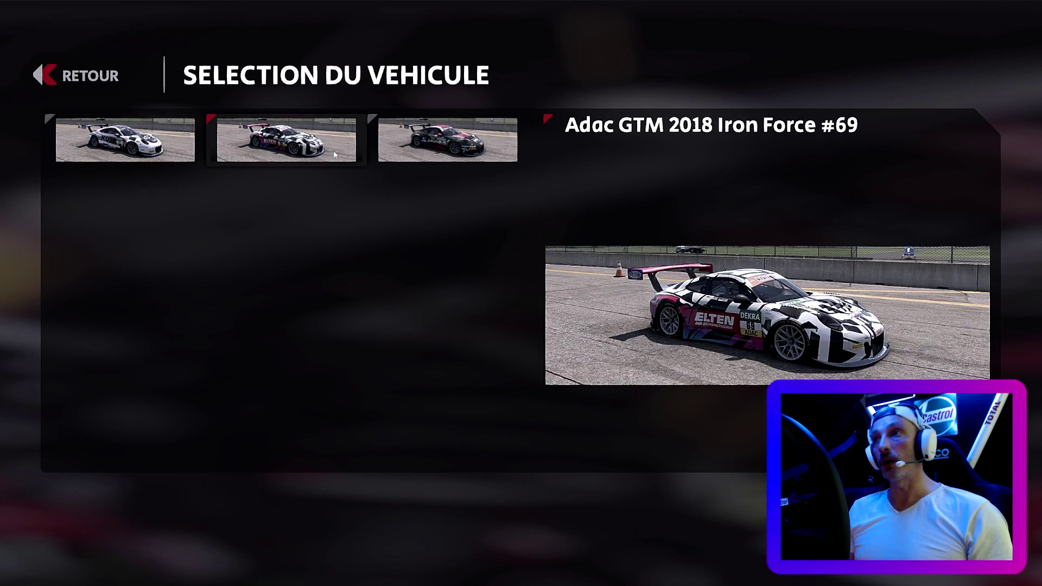
key("Return")
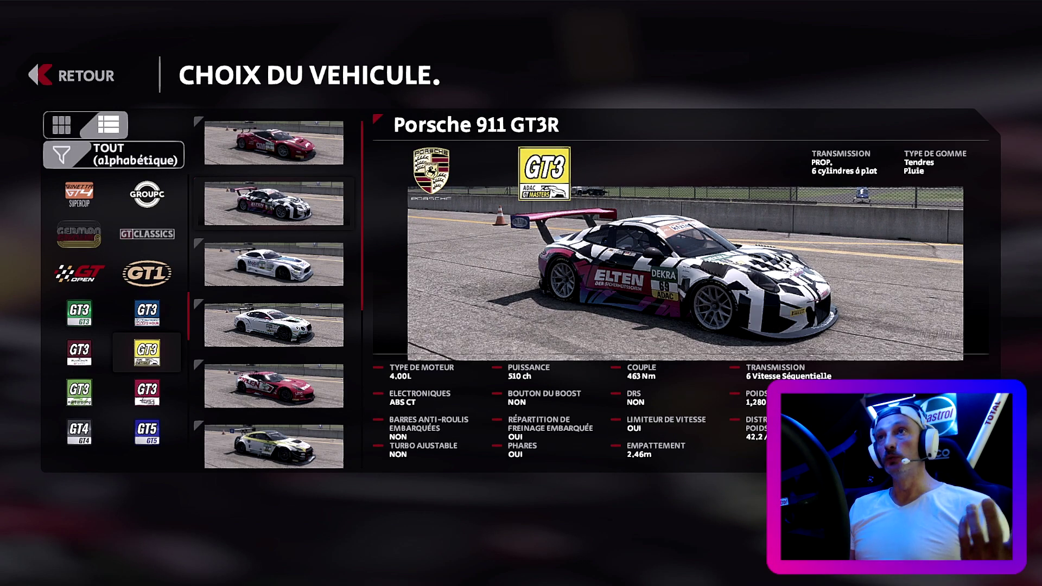
key("Return")
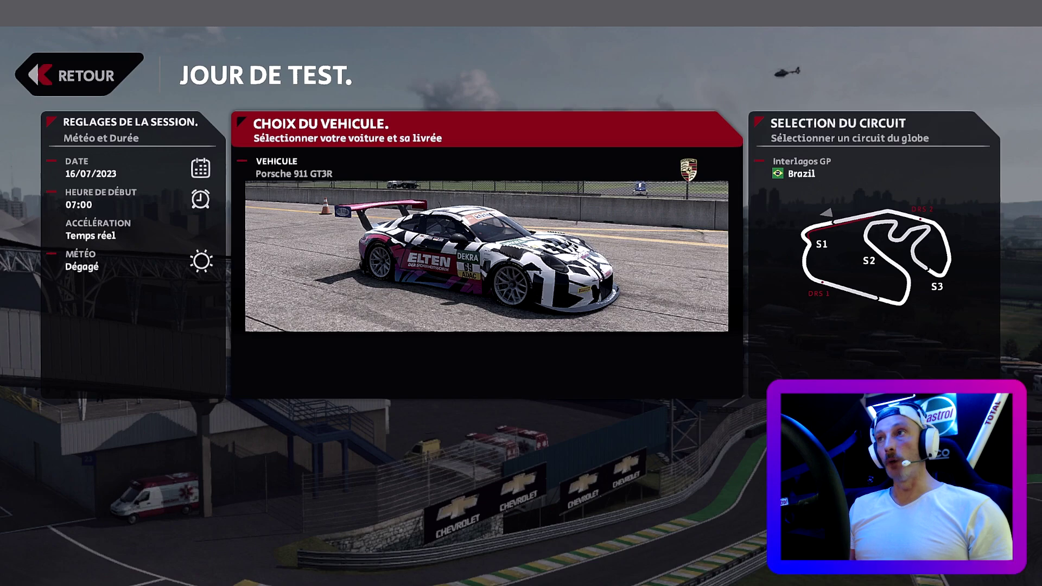
- Pick Sonoma Raceway, compare the National and Court layouts, and confirm National
left_click(845, 278)
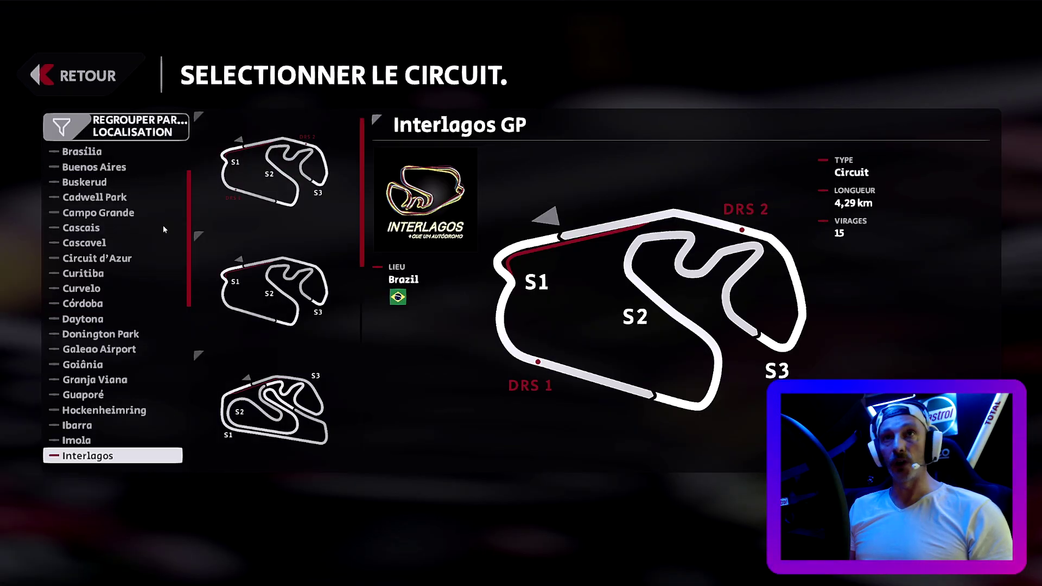
scroll(163, 229, "down", 5)
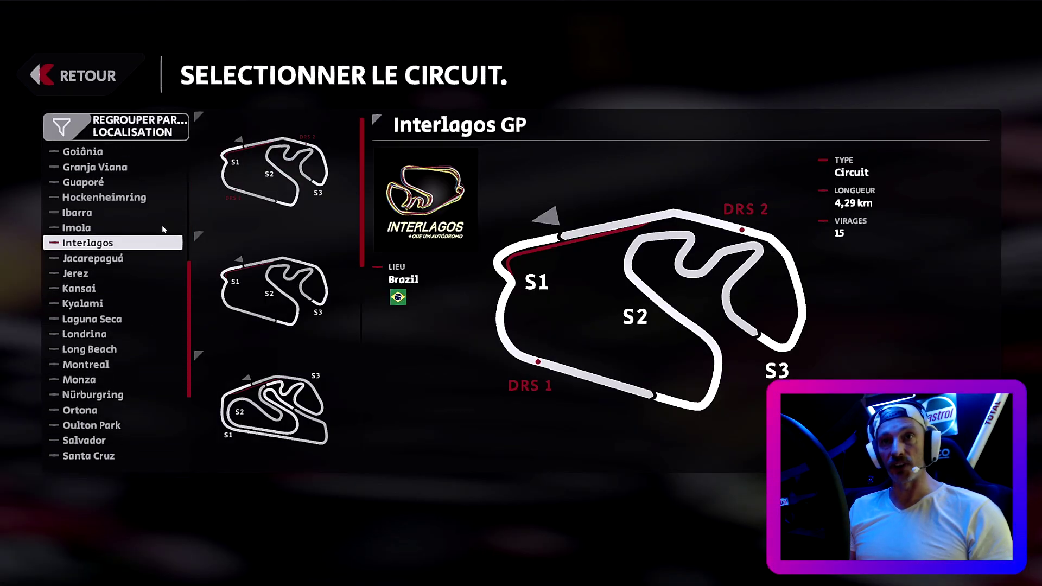
scroll(163, 229, "down", 2)
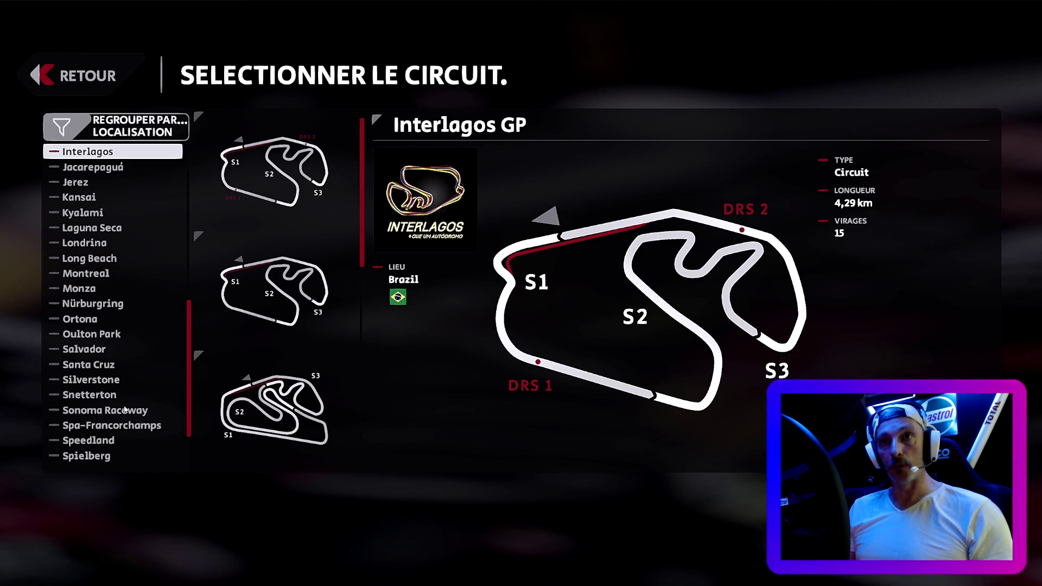
left_click(125, 409)
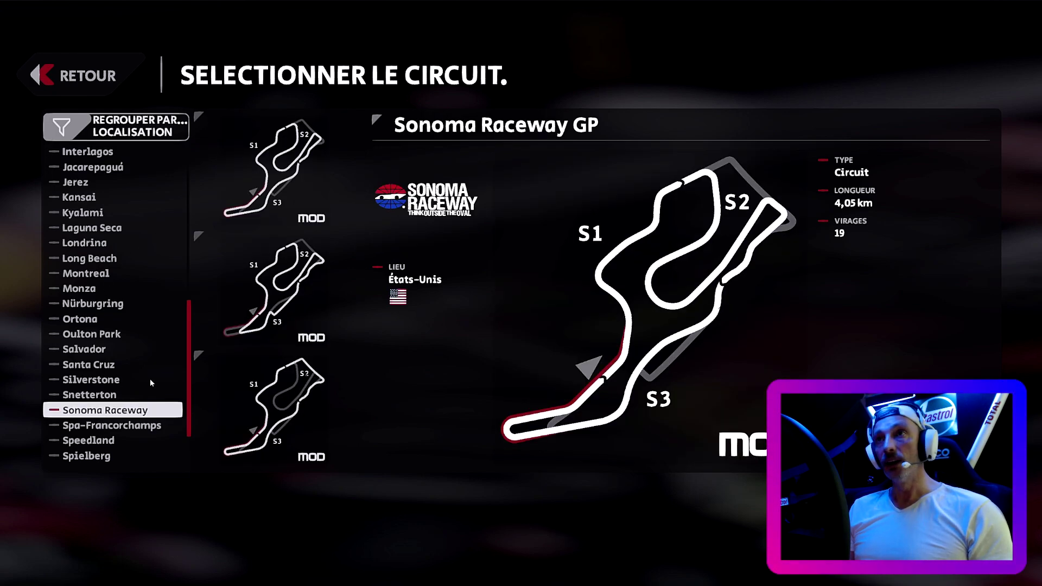
left_click(281, 278)
left_click(305, 374)
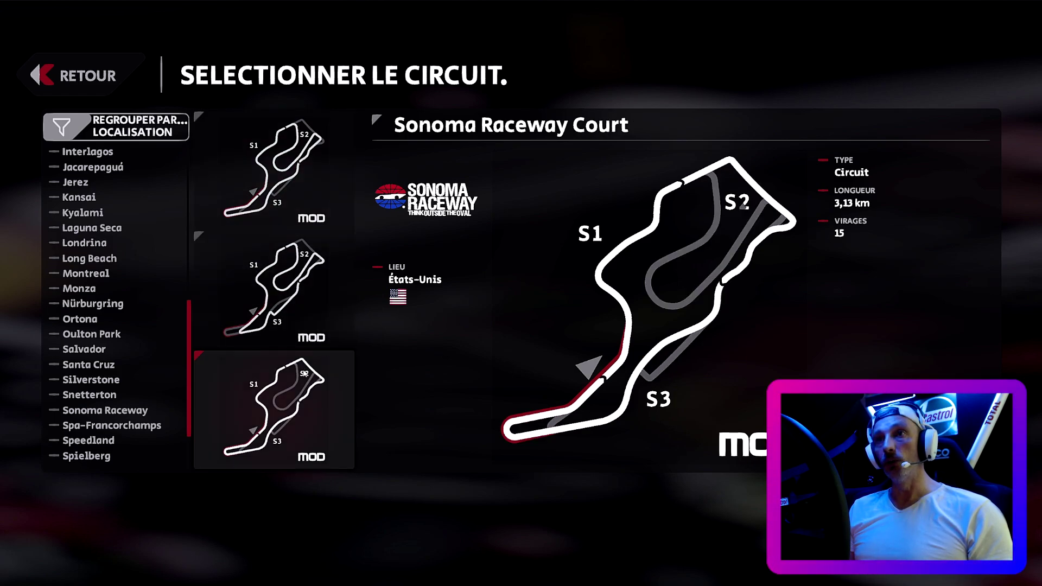
left_click(292, 292)
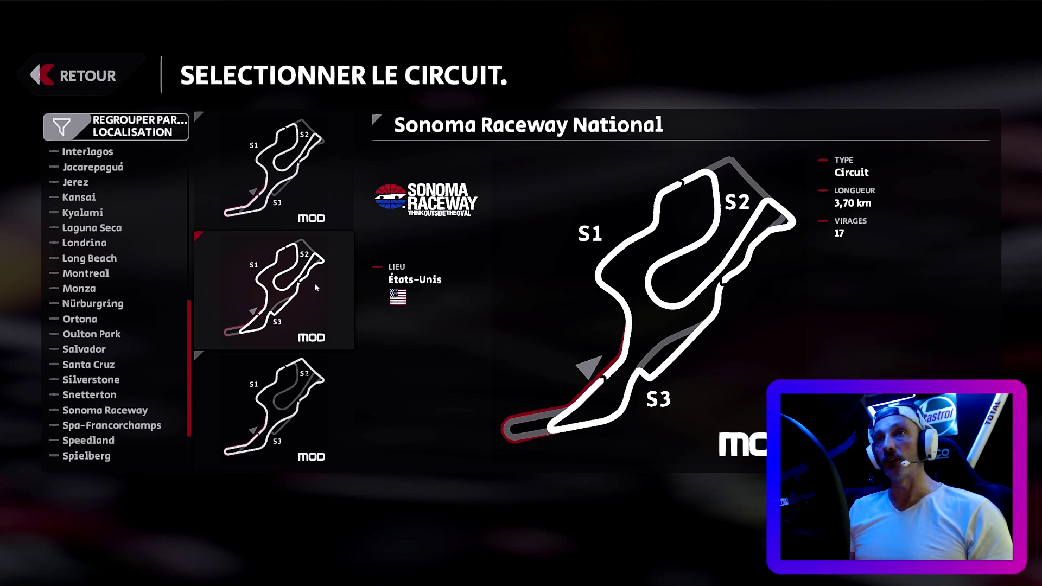
key("Return")
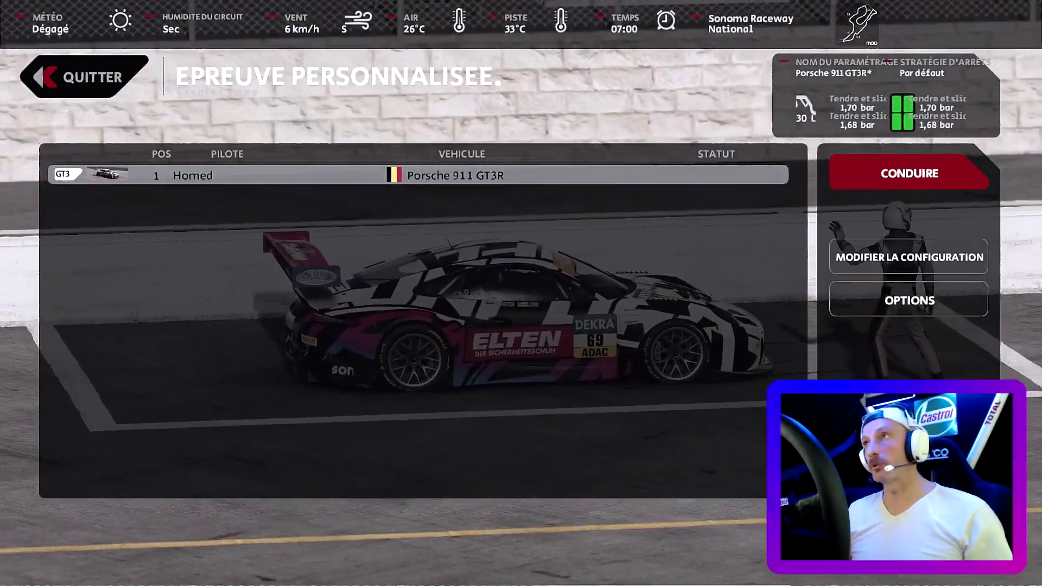
- Head out from the Sonoma pit lane, move the seat forward and start the Porsche's engine
left_click(888, 184)
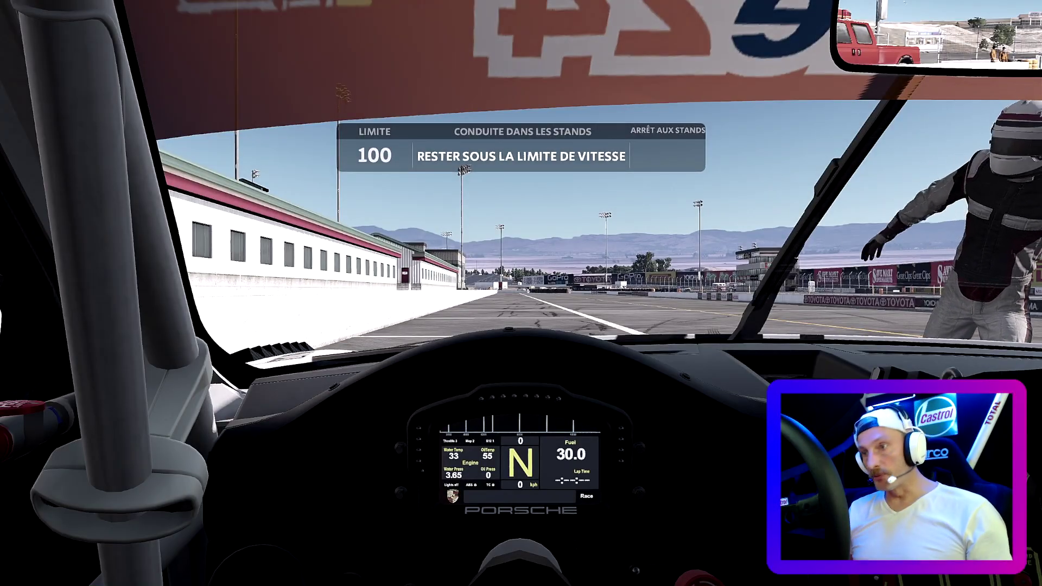
key("Up")
key("Up")
key("Up")
key("Up")
key("Up")
key("Up")
key("Up")
key("Up")
key("Up")
key("Up")
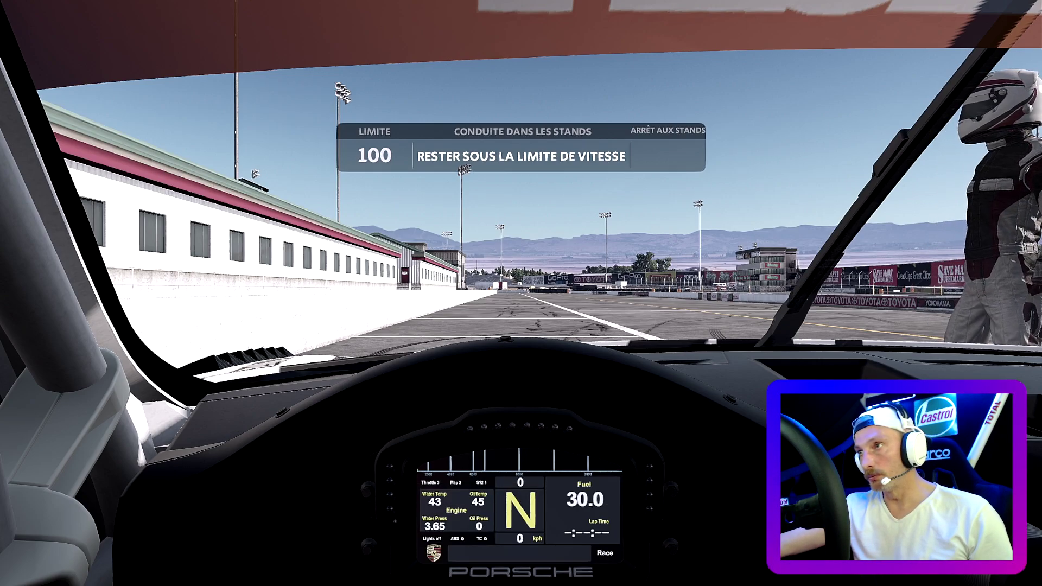
key("s")
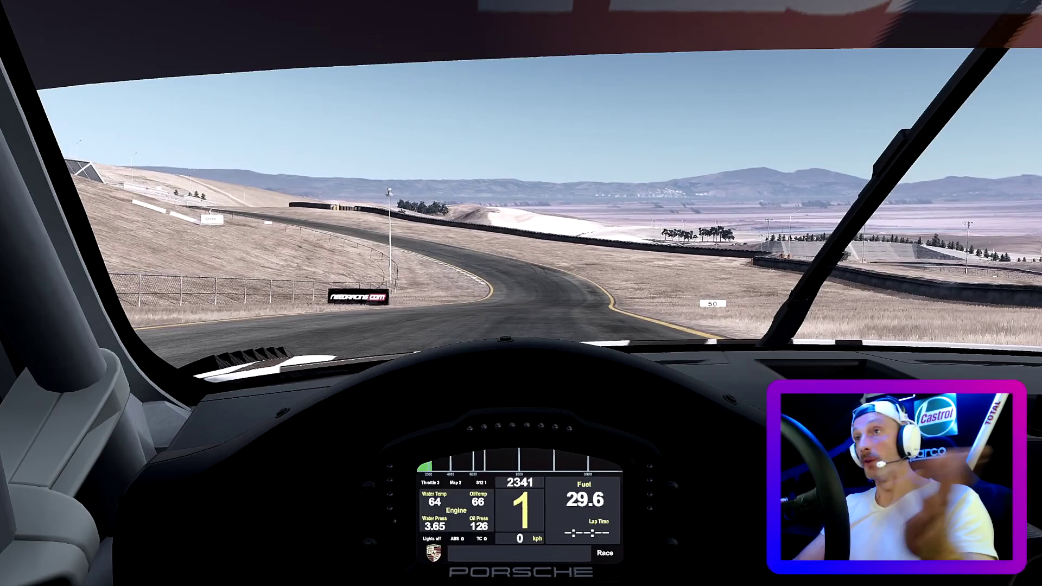
- Cycle the F1 camera views from hood to lower dashboard, then pause the session
key("F1")
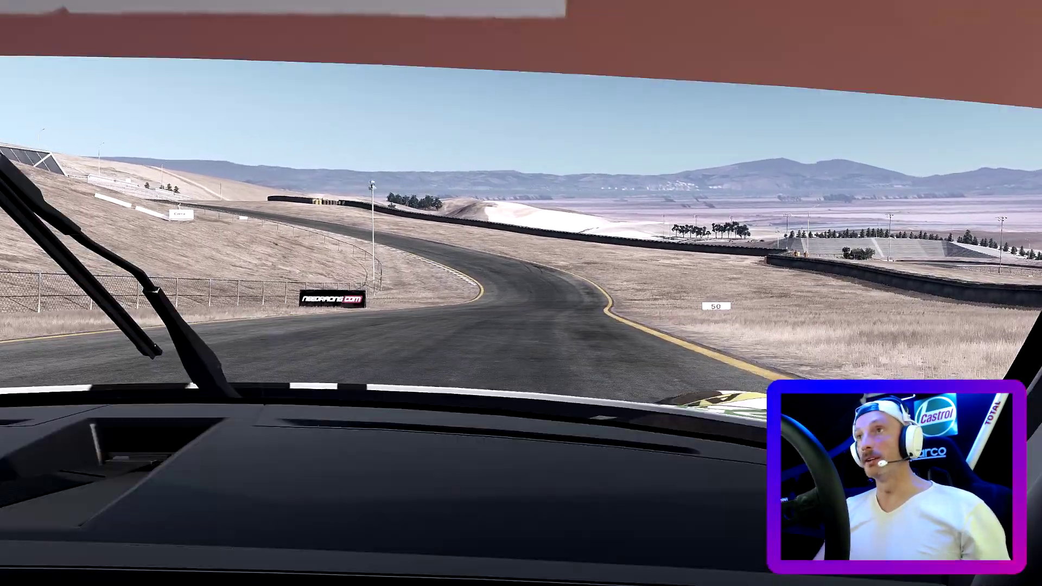
key("F1")
key("F1")
key("F1")
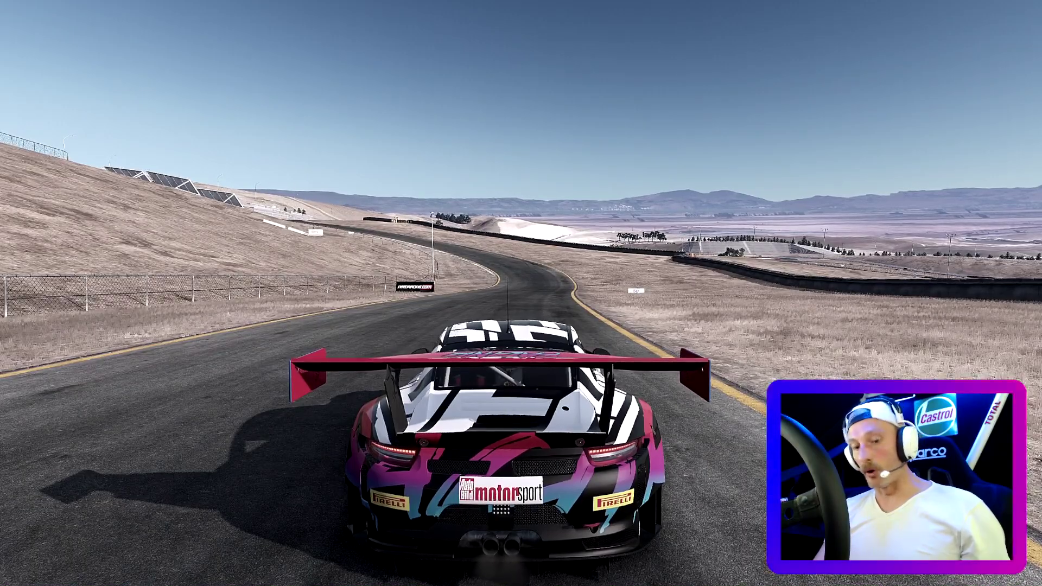
key("F1")
key("F1")
key("F1")
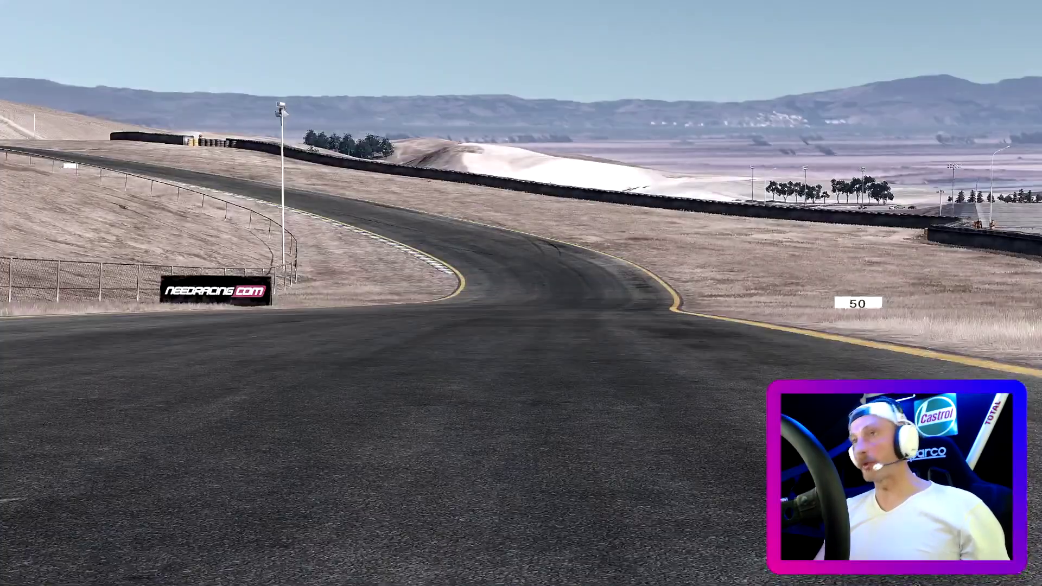
key("F1")
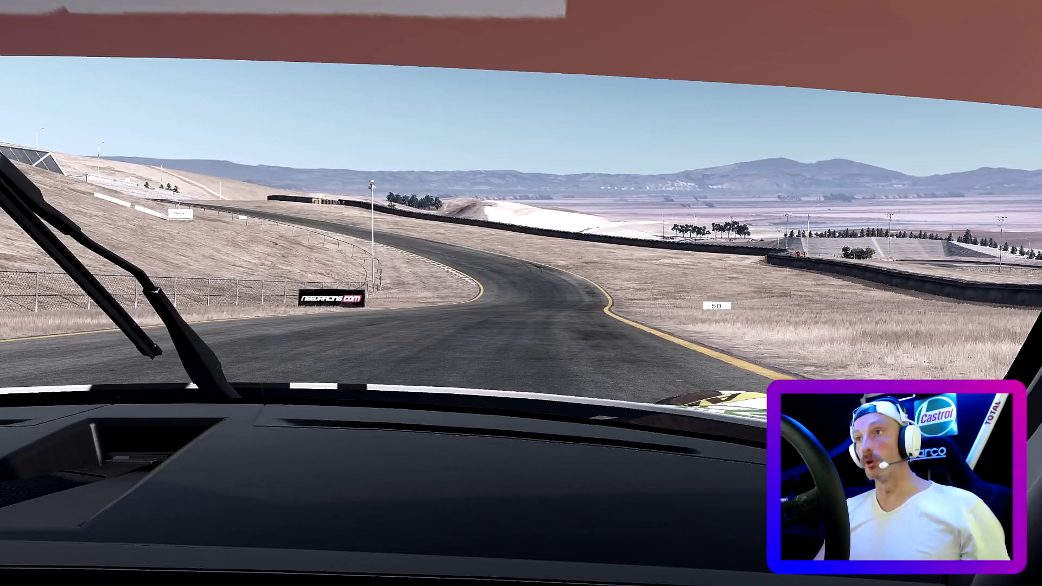
key("Escape")
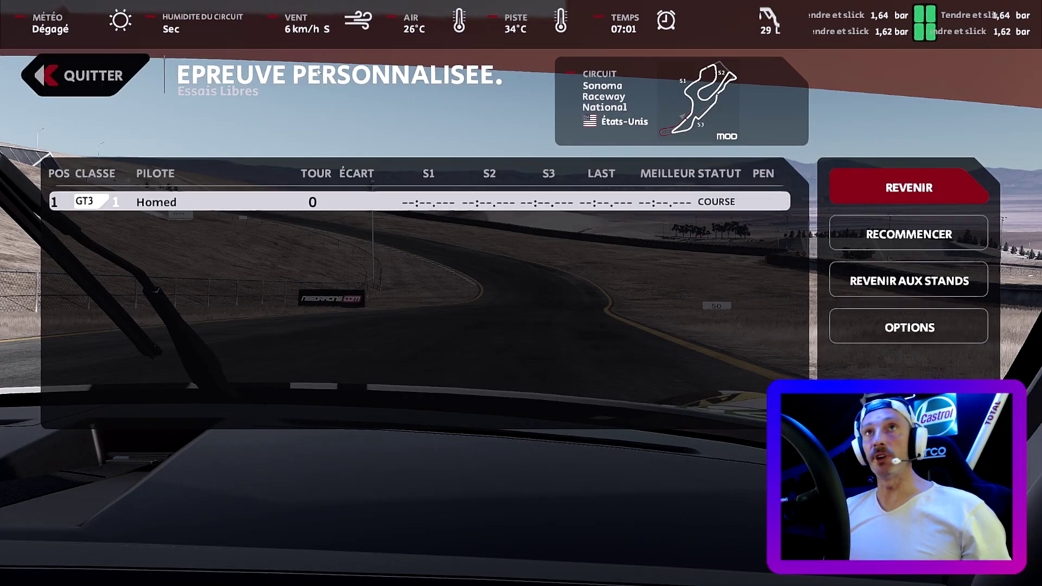
- Quit the drive and browse the test day's vehicle choices
left_click(125, 81)
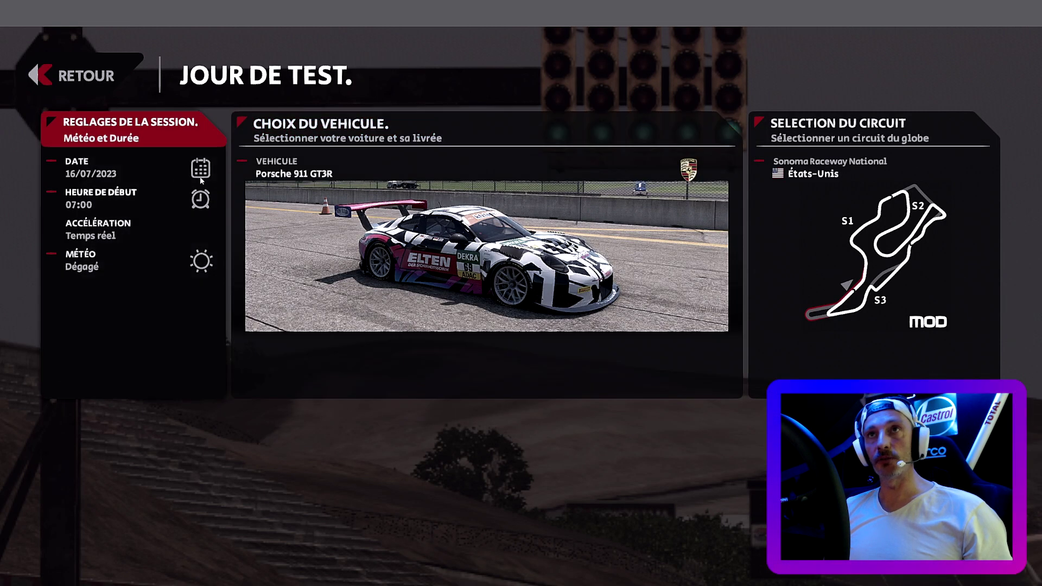
left_click(327, 212)
scroll(106, 246, "down", 10)
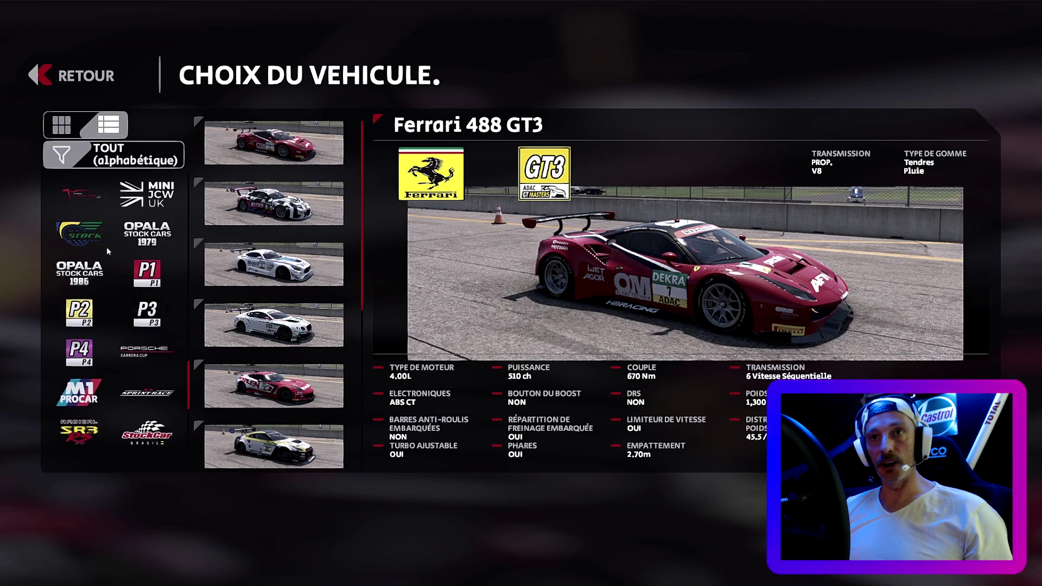
scroll(106, 247, "down", 4)
scroll(114, 309, "down", 3)
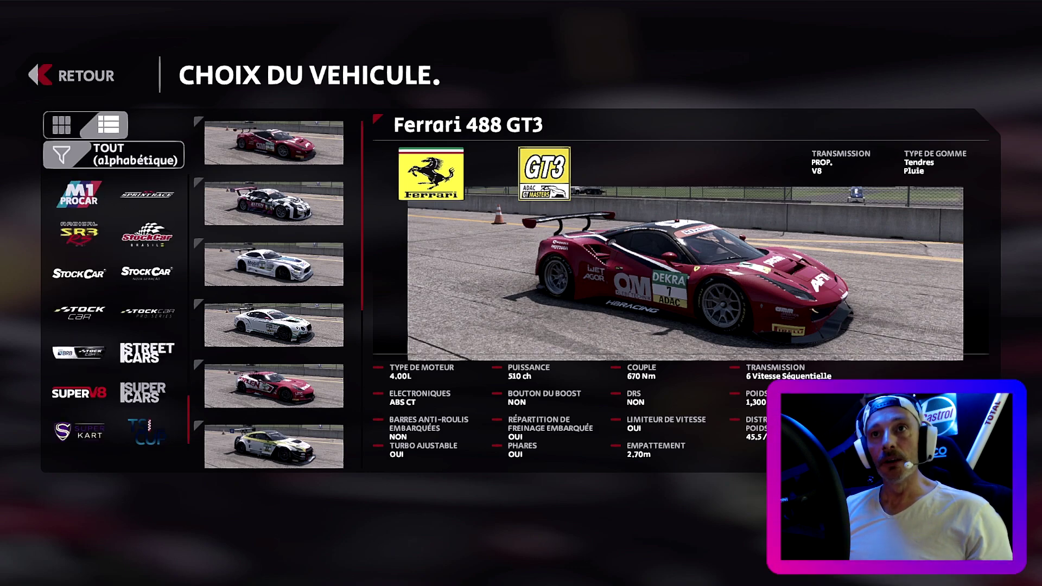
scroll(114, 310, "up", 3)
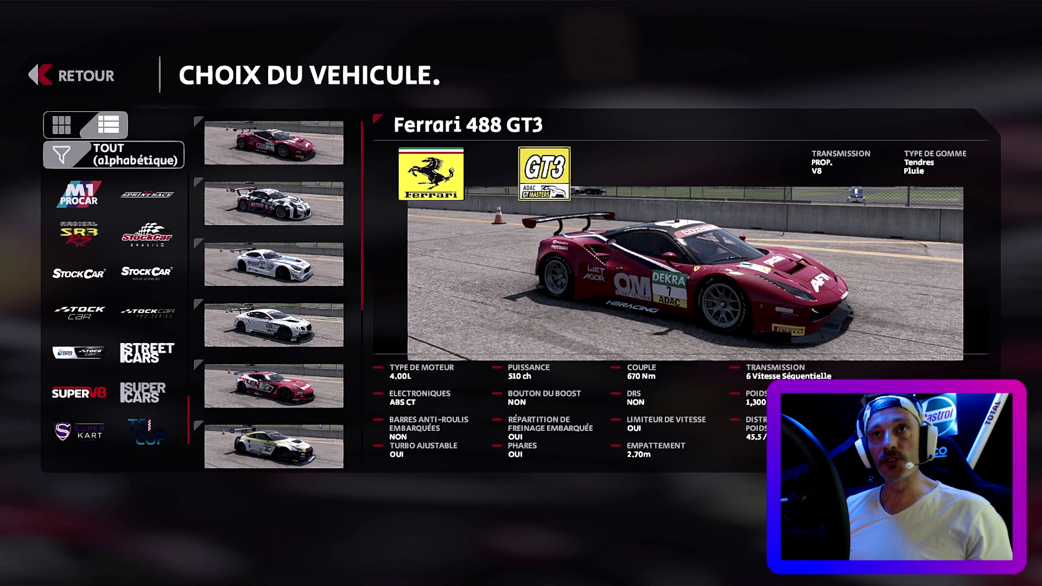
scroll(114, 309, "up", 5)
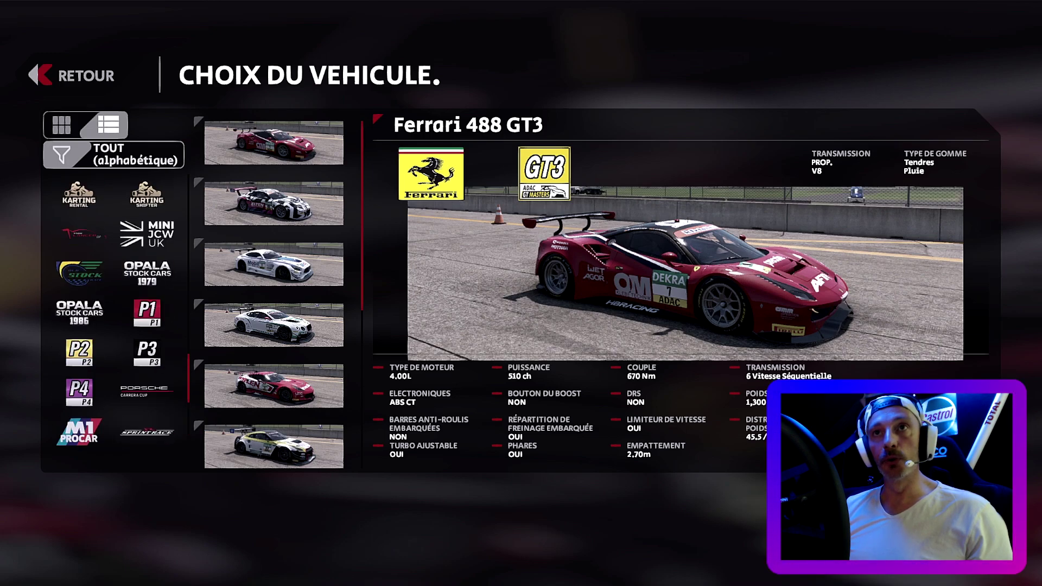
- In list view, select the Radical SR3-RS with the B1ZY #6 livery and confirm
left_click(108, 125)
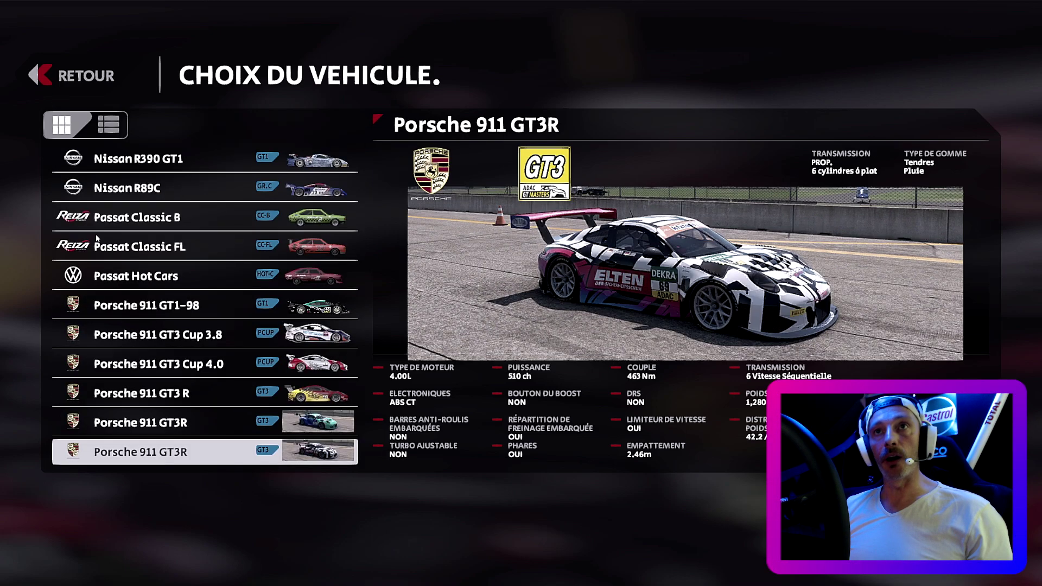
scroll(98, 239, "down", 3)
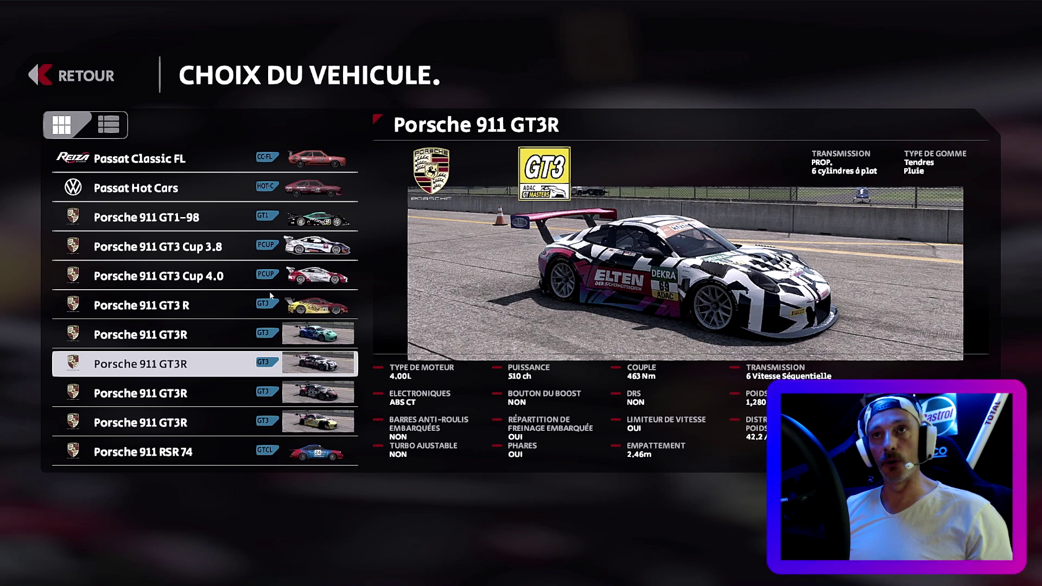
scroll(270, 296, "down", 9)
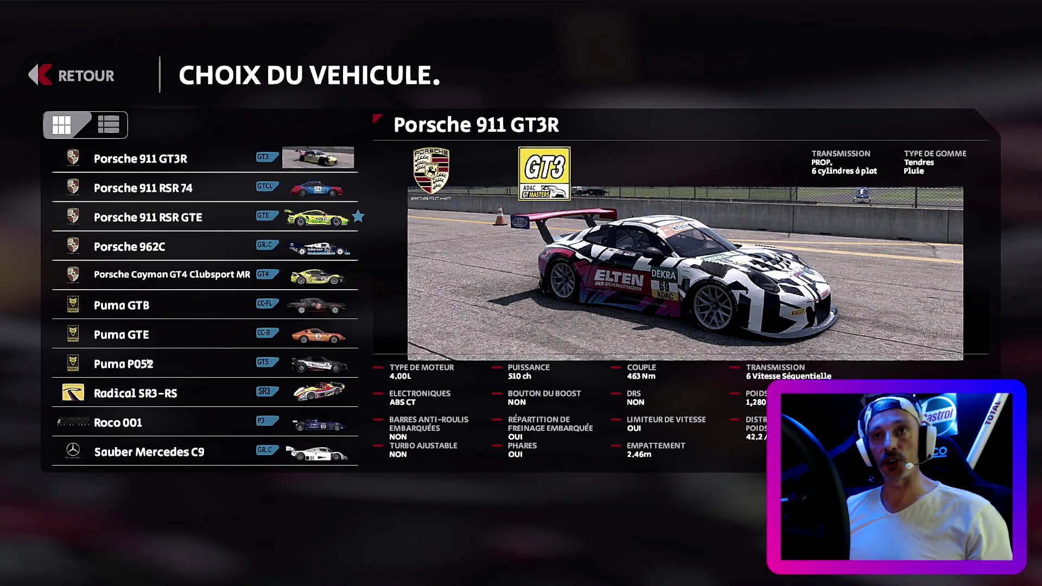
left_click(137, 395)
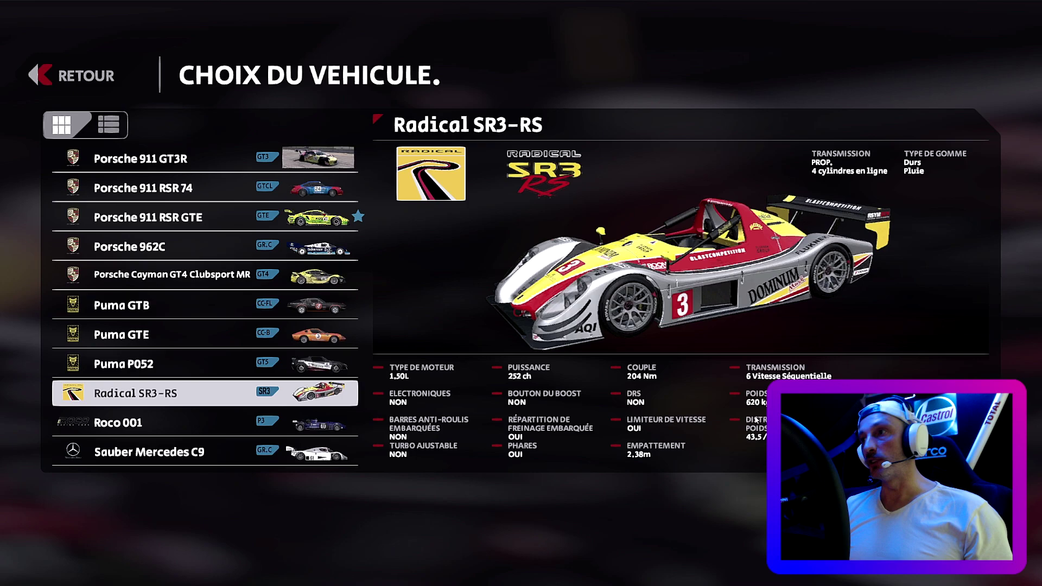
left_click(137, 395)
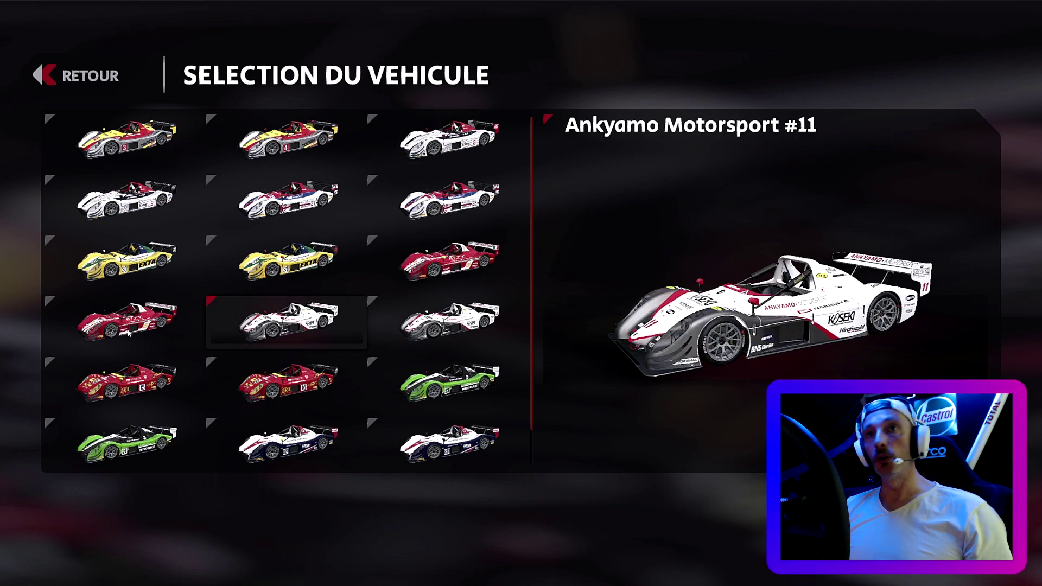
key("Return")
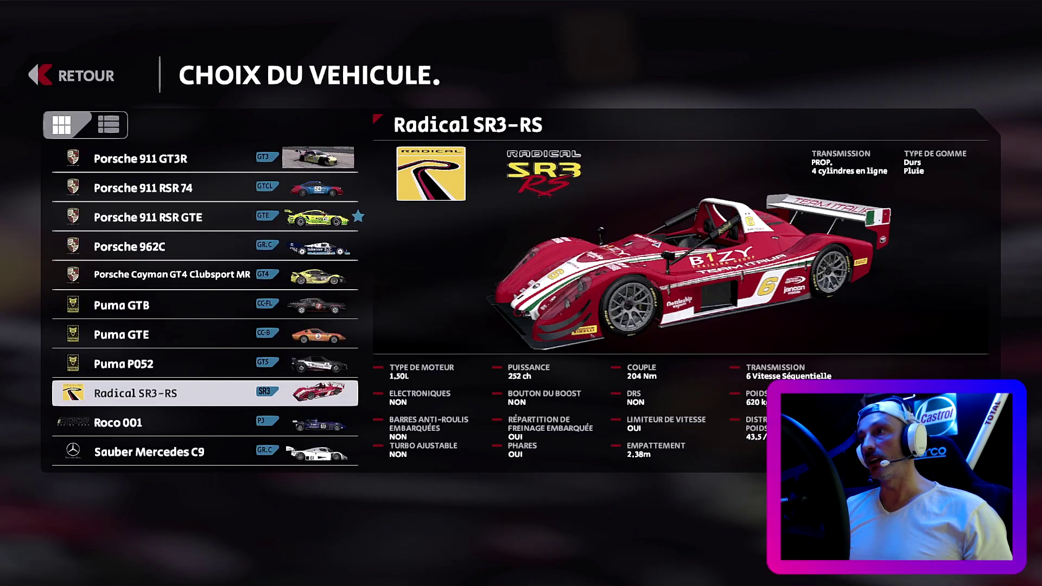
key("Return")
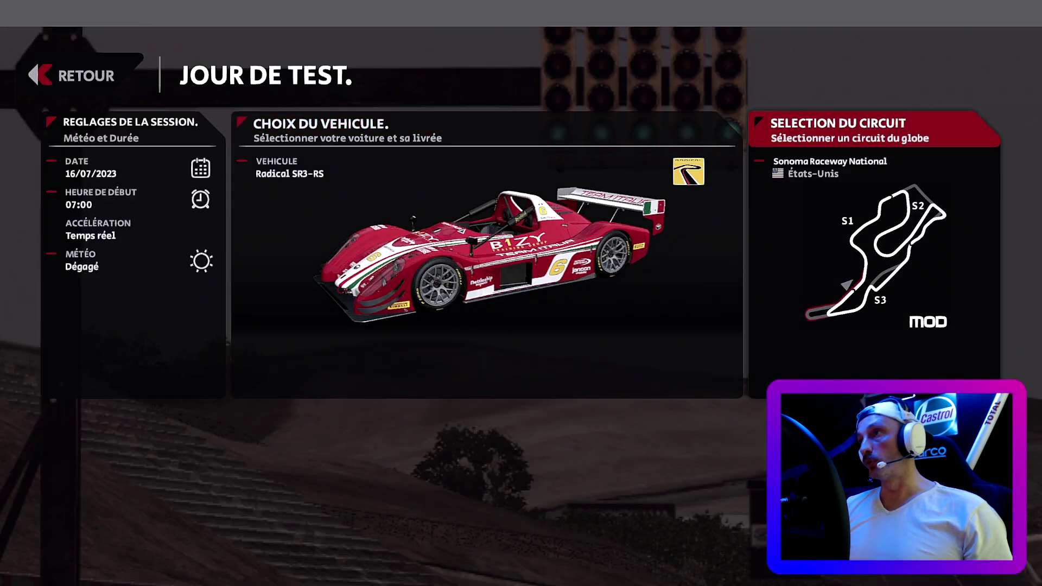
- Launch the Radical from the pit lane and cycle the camera to the low front bumper view
key("Return")
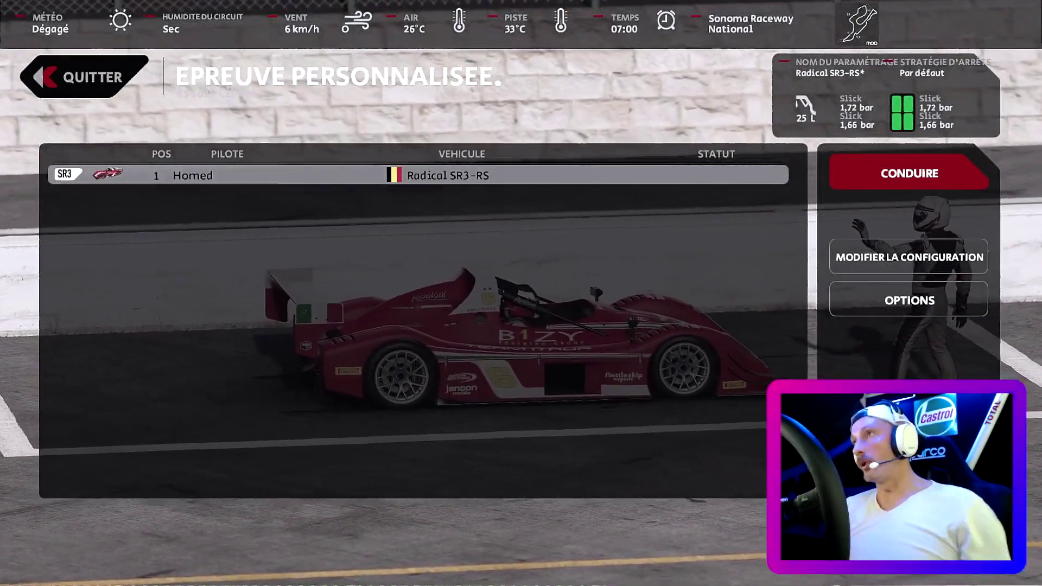
key("Return")
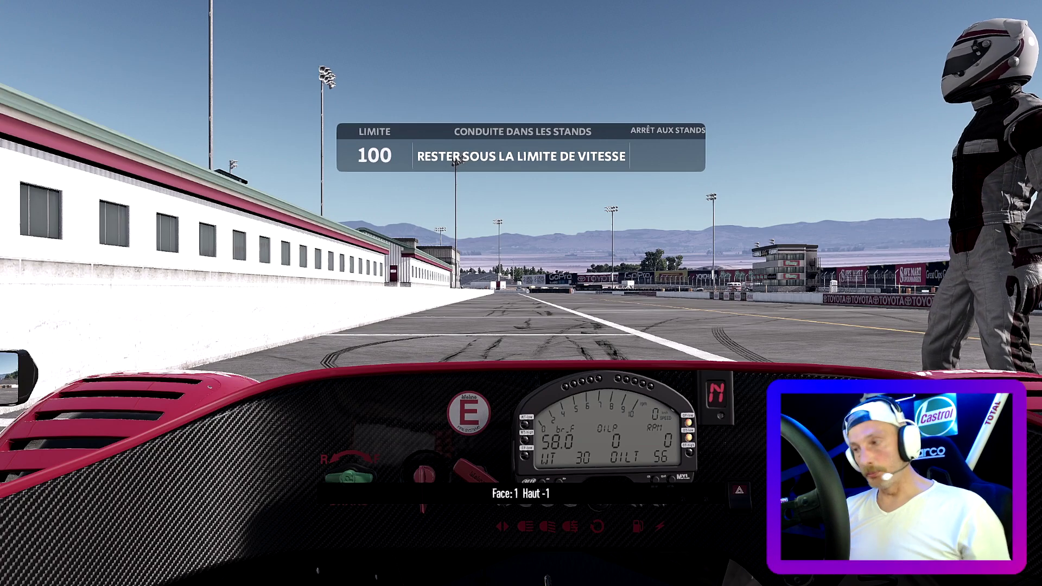
key("c")
key("c")
key("c")
key("c")
key("c")
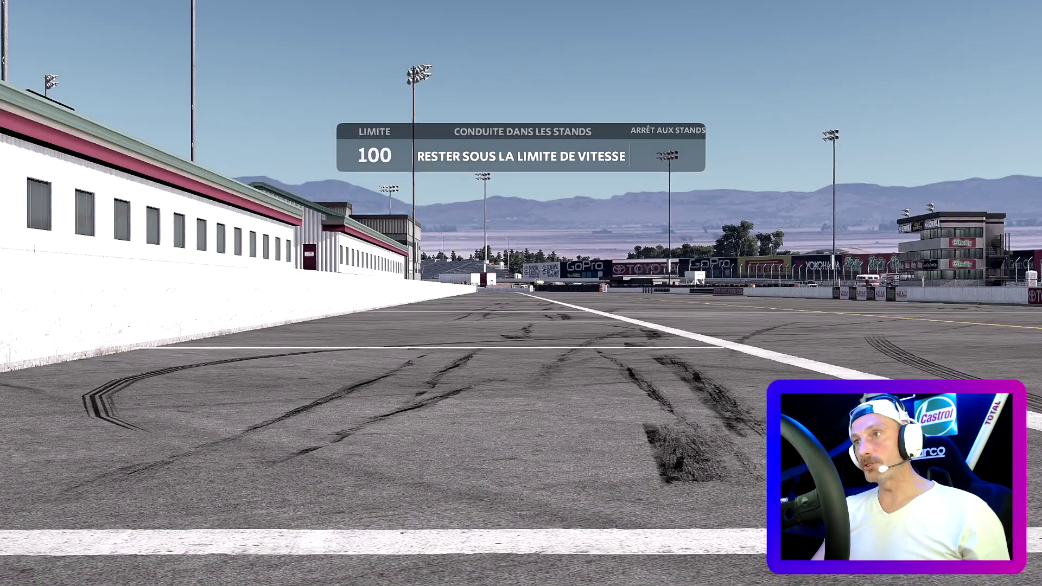
key("c")
key("c")
- Adjust the cockpit seat forward and back, finishing slightly forward
key("Up")
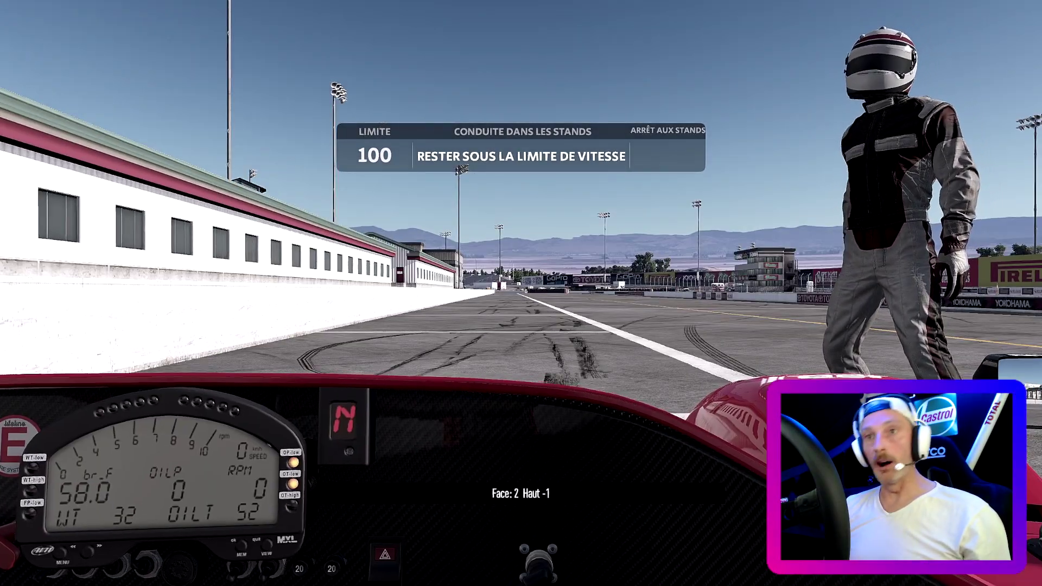
key("Up")
key("Up")
key("Down")
key("Down")
key("Down")
key("Down")
key("Down")
key("Down")
key("Down")
key("Down")
key("Down")
key("Down")
key("Down")
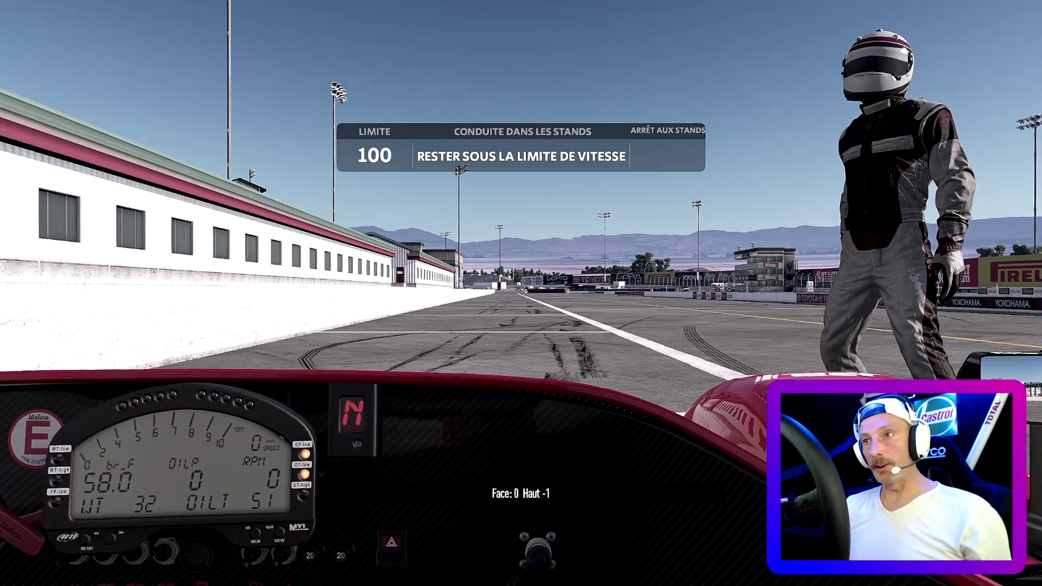
key("Down")
key("Down")
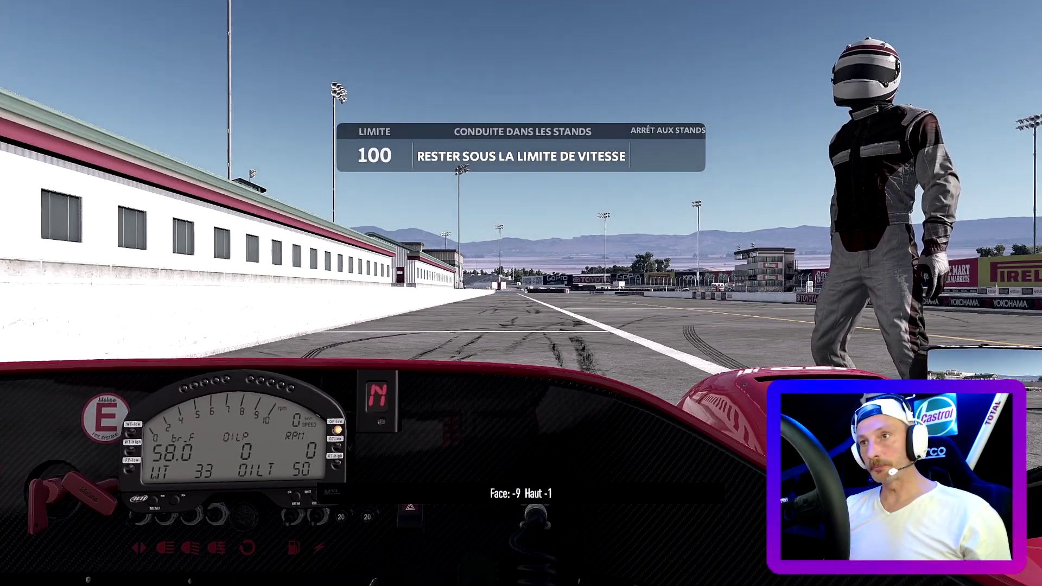
key("Up")
key("Up")
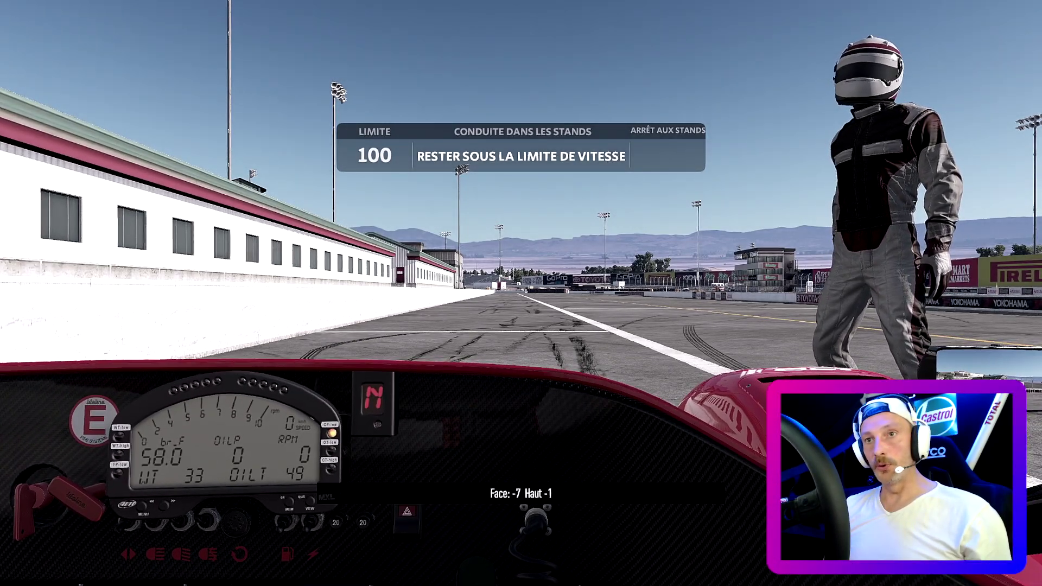
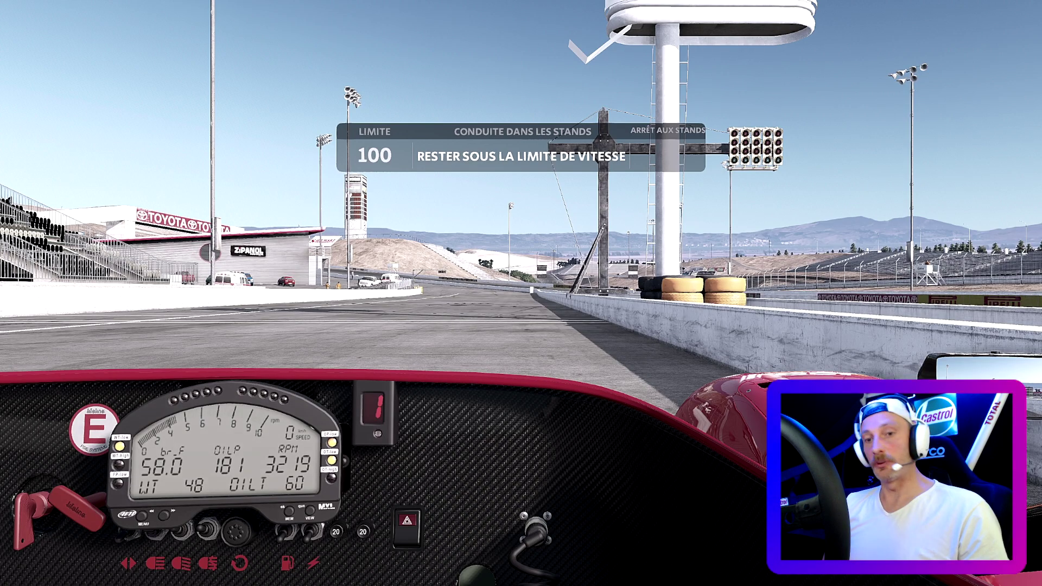
- Leave the pit lane for the race menu and start creating a new online multiplayer lobby
key("Escape")
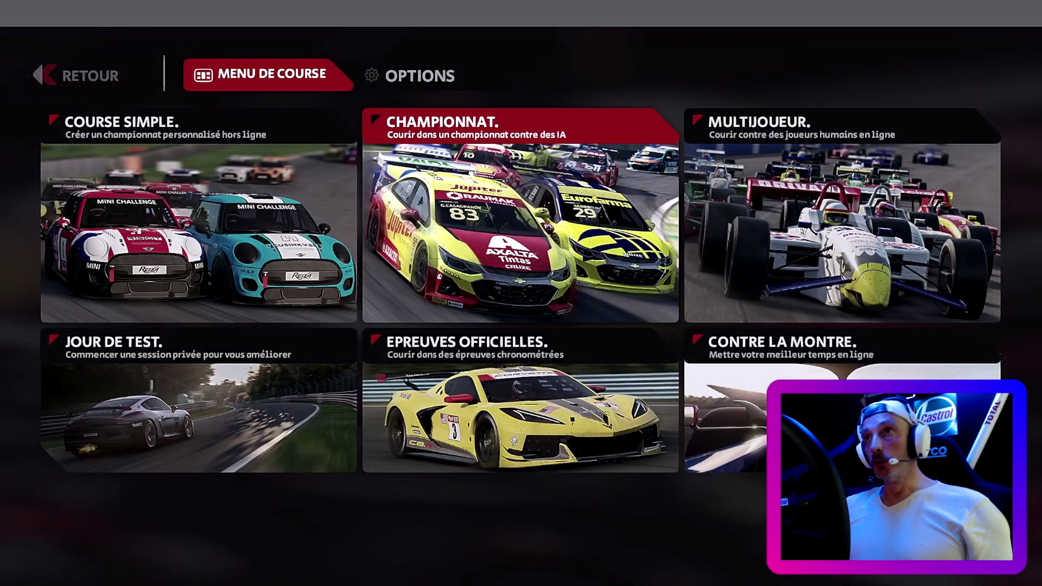
left_click(849, 277)
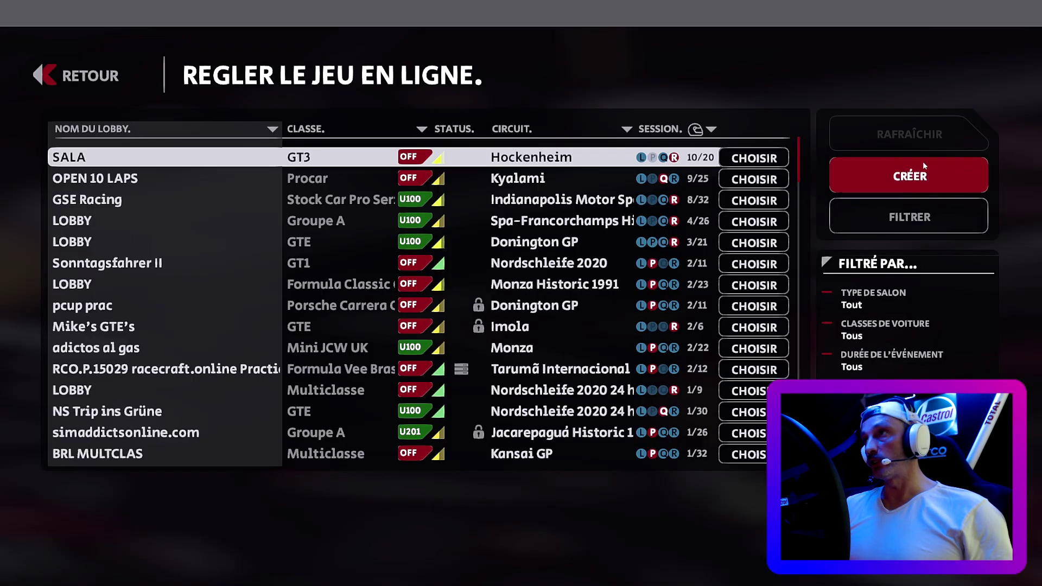
left_click(920, 173)
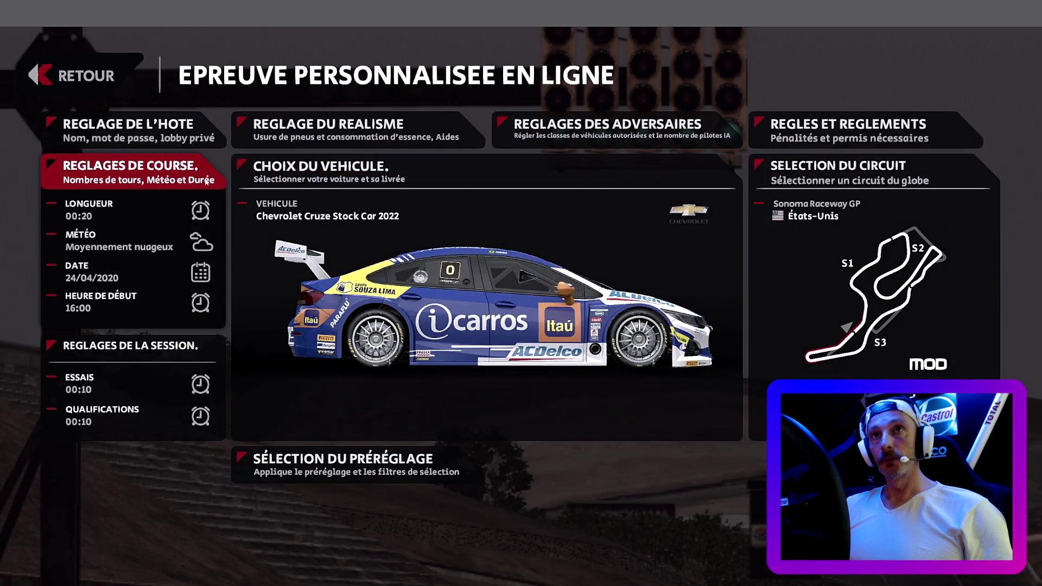
- Rename the lobby to 'HOMED', set a lobby password, and save the host settings
left_click(166, 142)
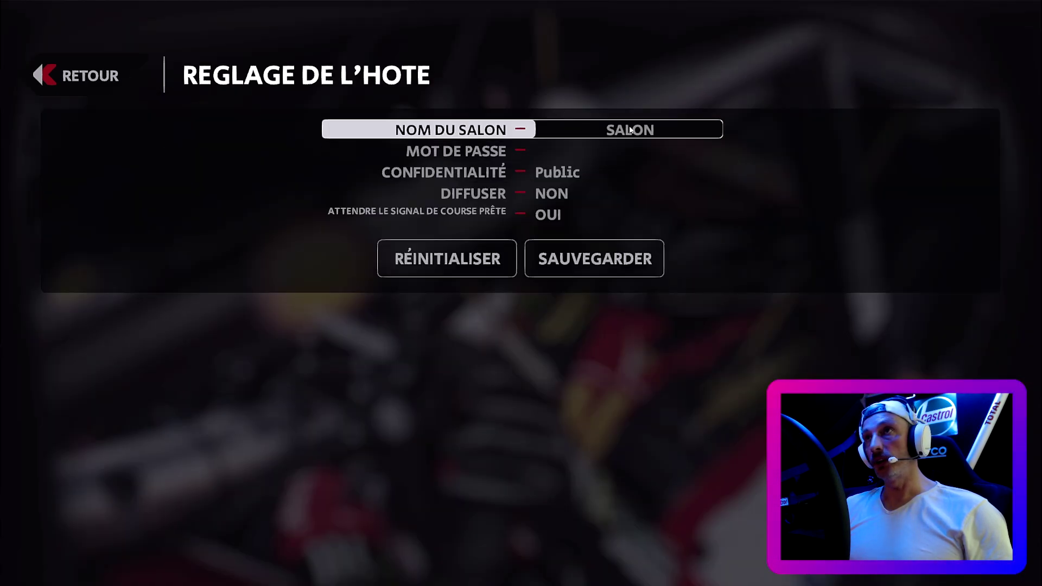
key("BackSpace")
key("BackSpace")
key("BackSpace")
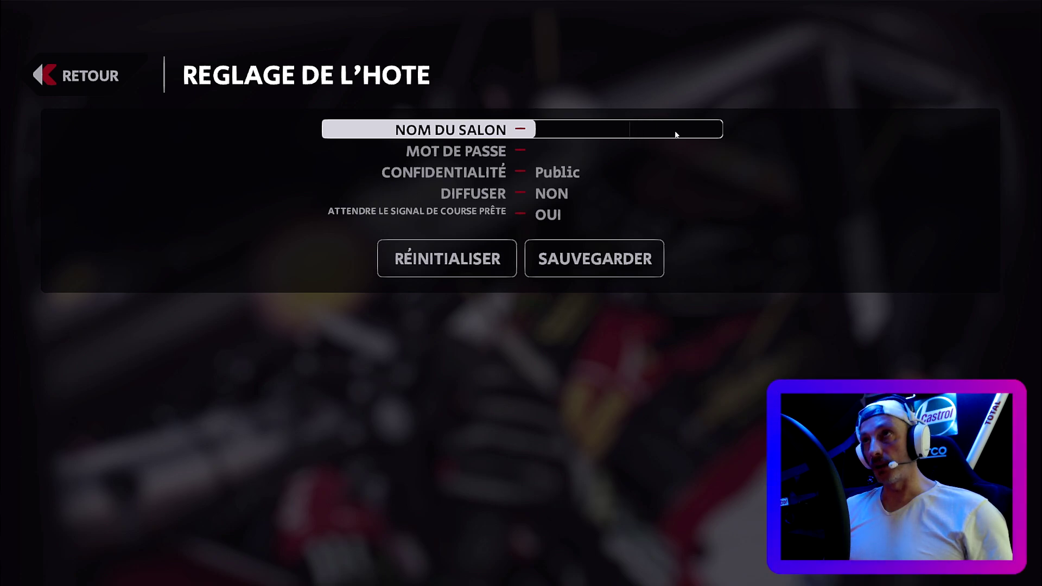
type("HO")
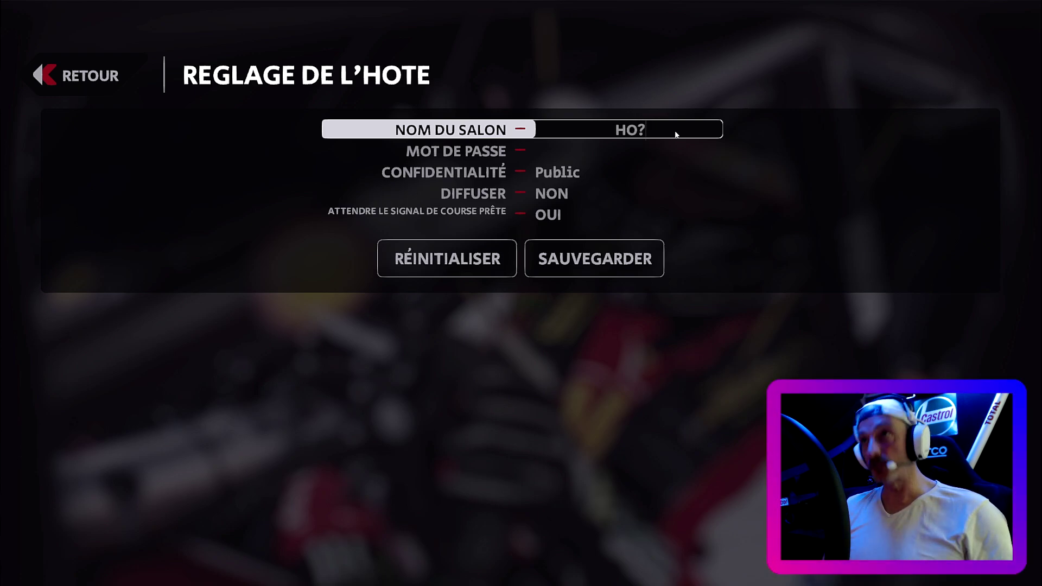
type("MED")
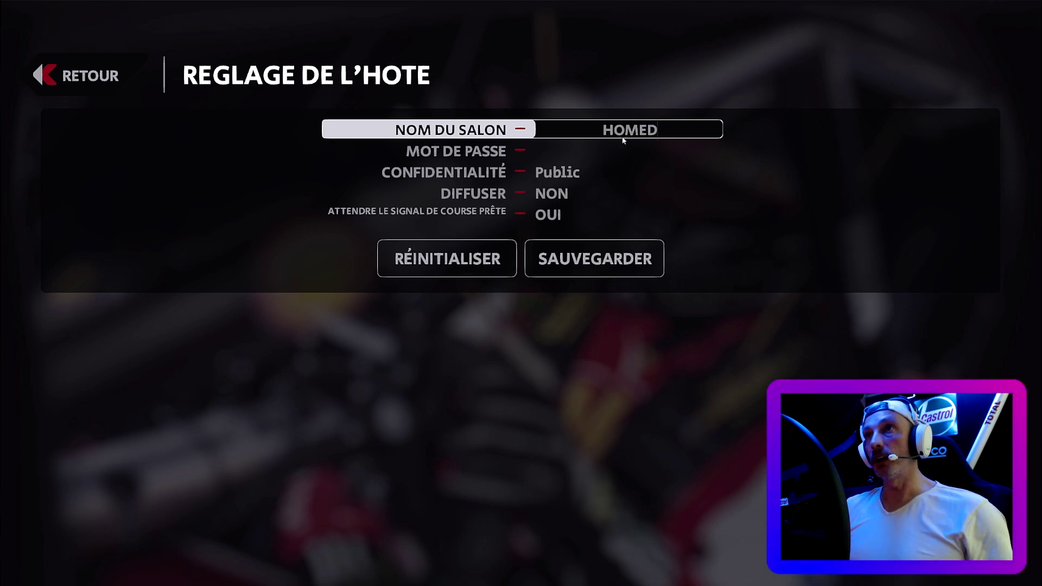
left_click(620, 151)
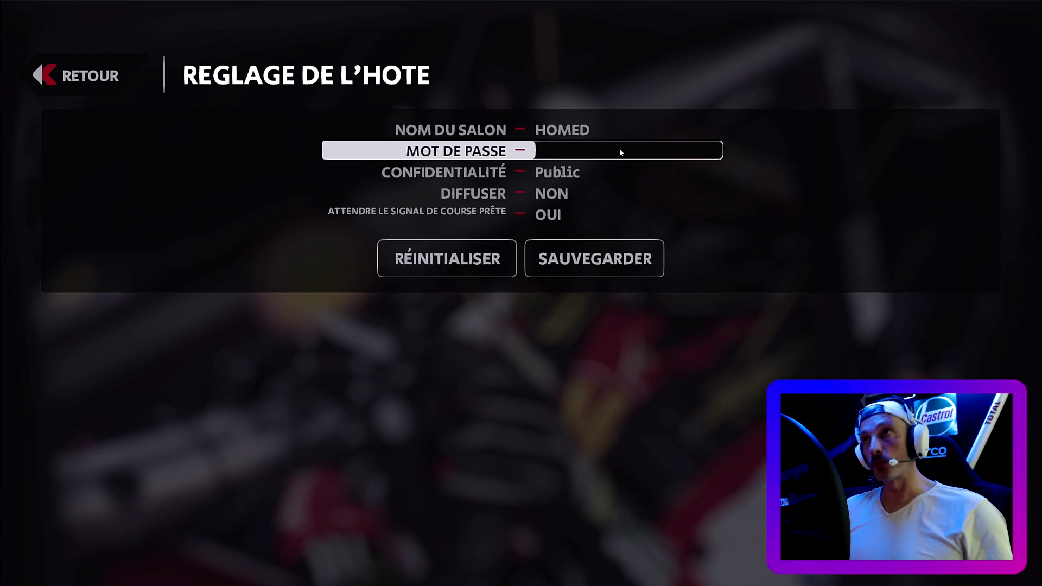
type("1612")
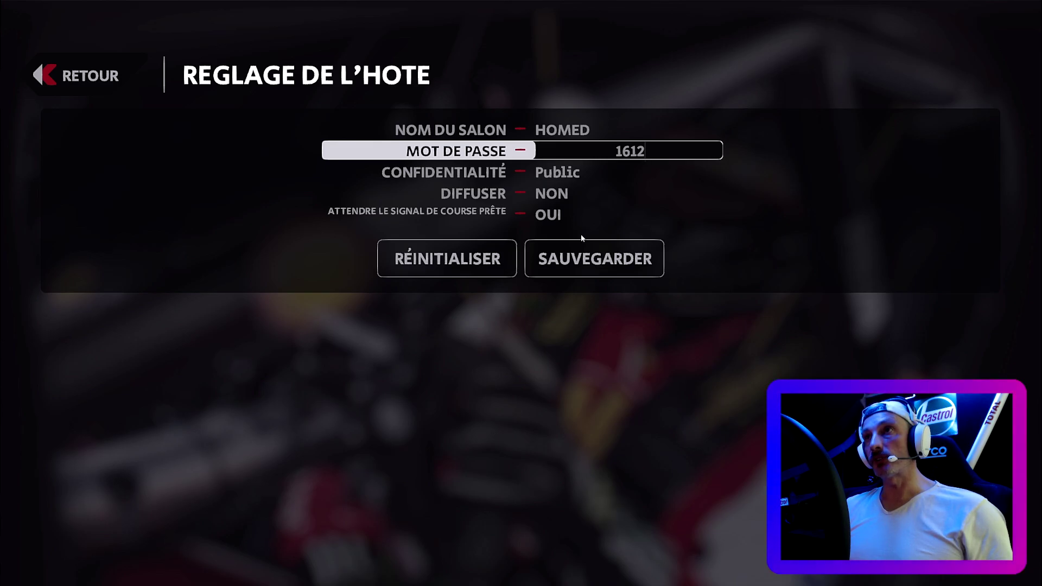
key("Return")
left_click(582, 255)
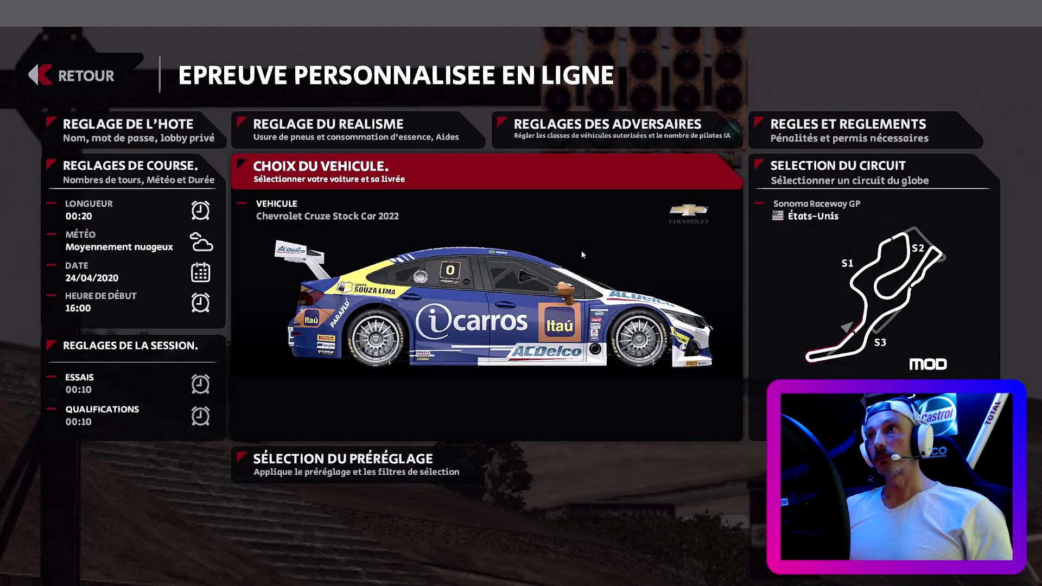
- Choose the Porsche 911 GT3R from the GT3 class as the event car
left_click(410, 274)
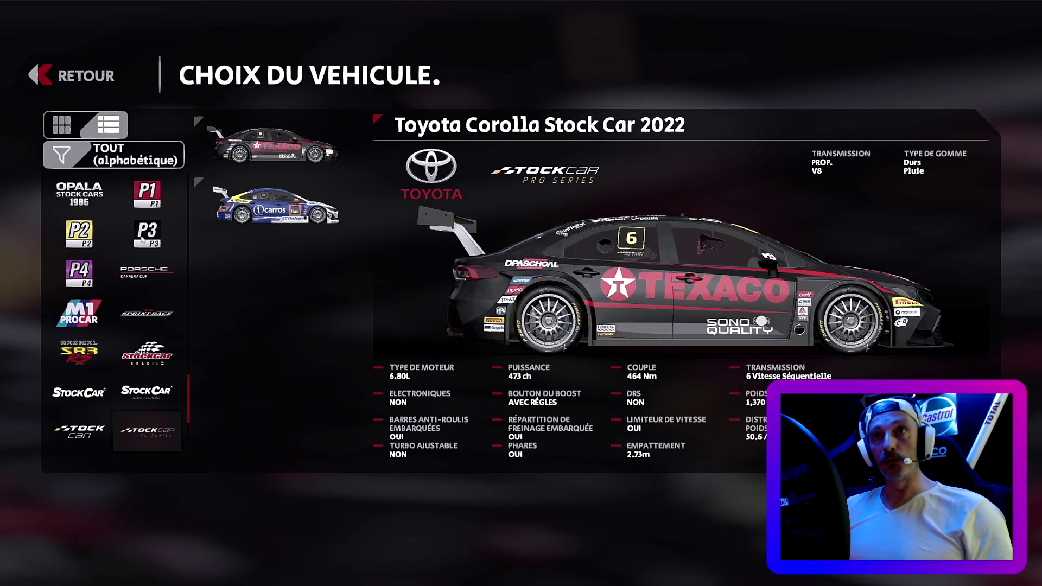
scroll(142, 239, "up", 5)
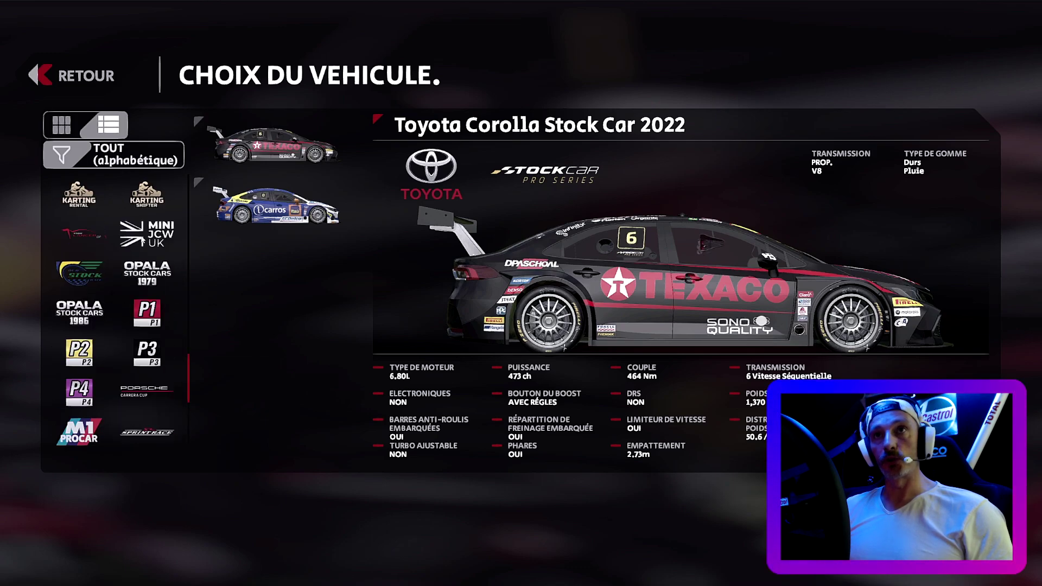
scroll(143, 239, "up", 5)
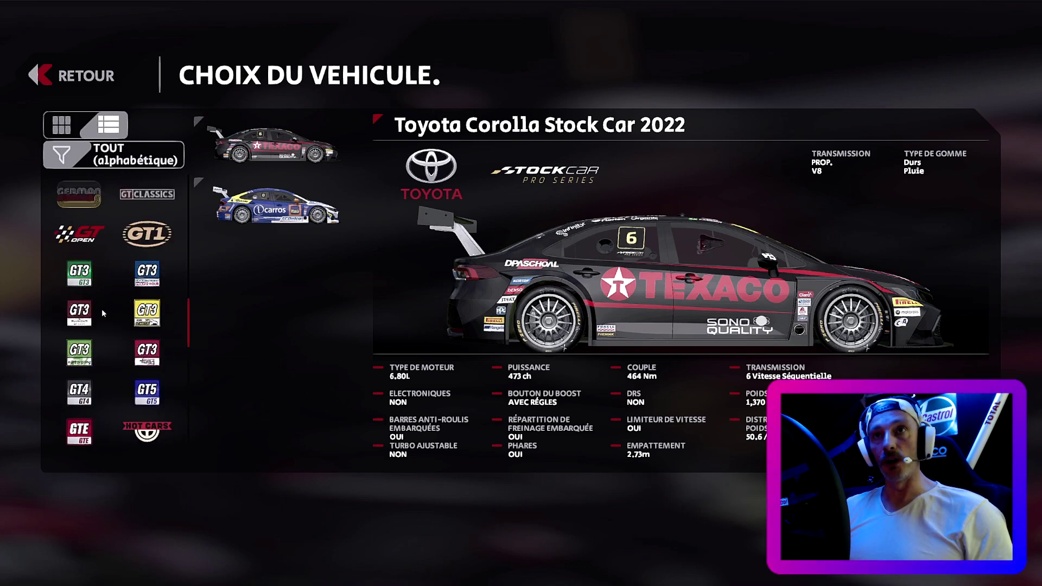
left_click(149, 314)
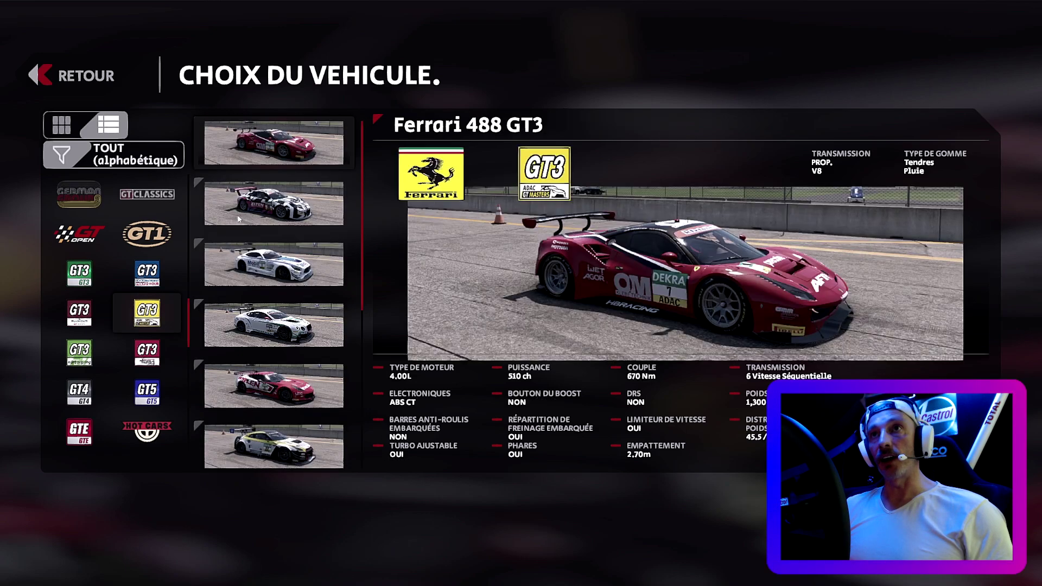
left_click(267, 215)
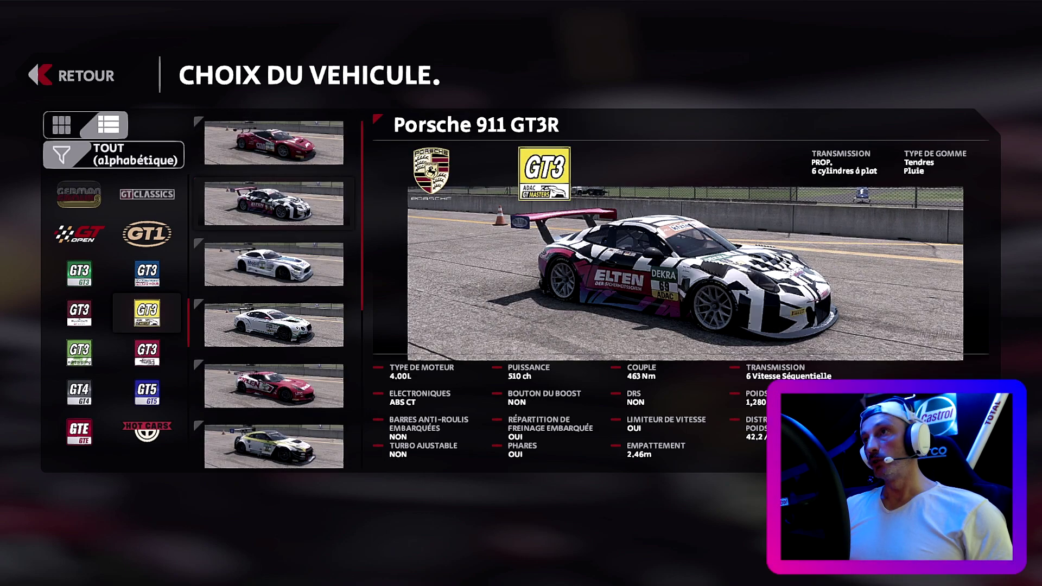
key("Return")
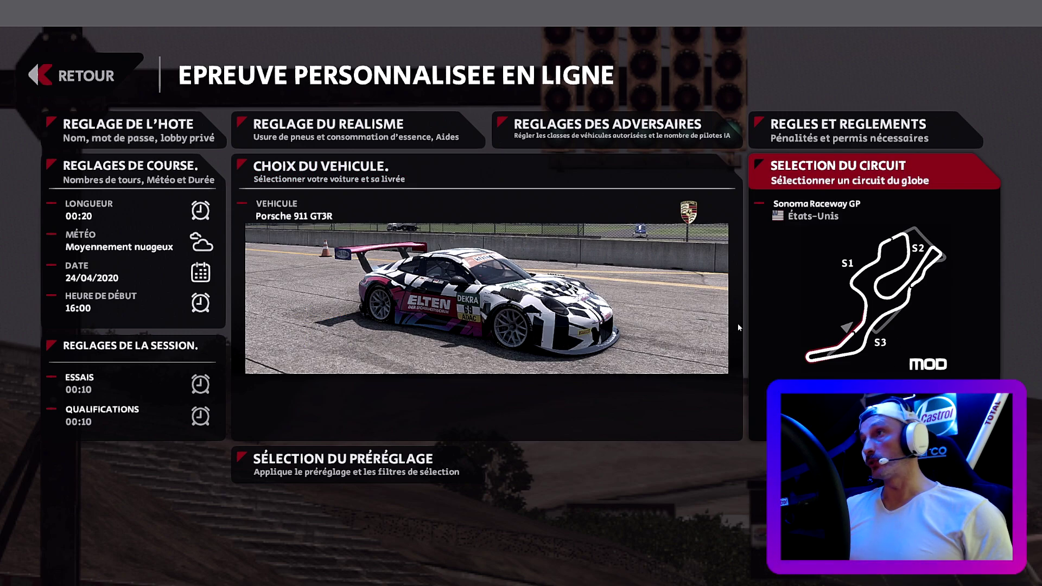
- Create the lobby, enter its waiting room, and view the host driver's details
key("Return")
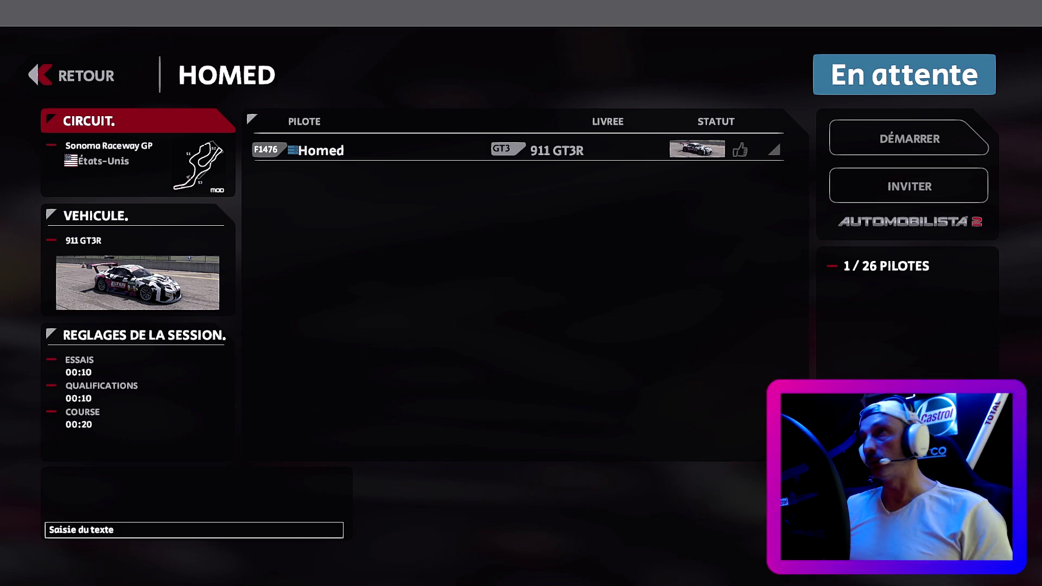
key("Right")
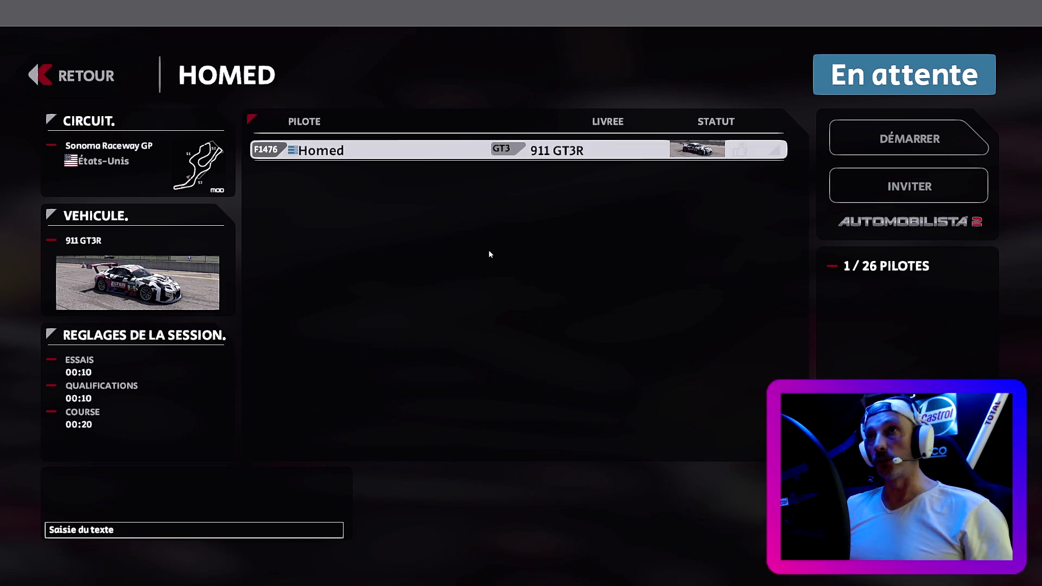
left_click(559, 150)
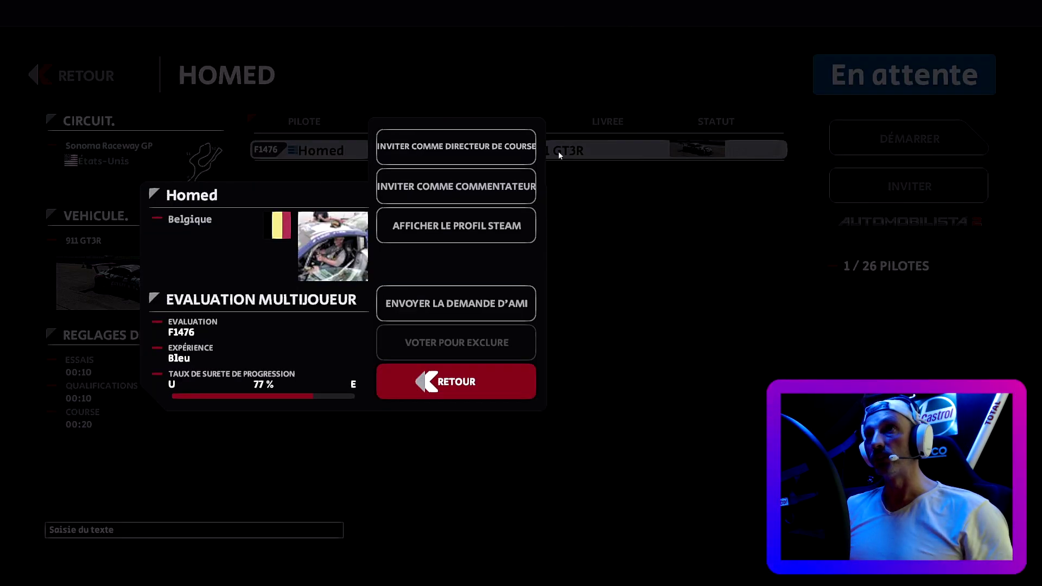
left_click(481, 375)
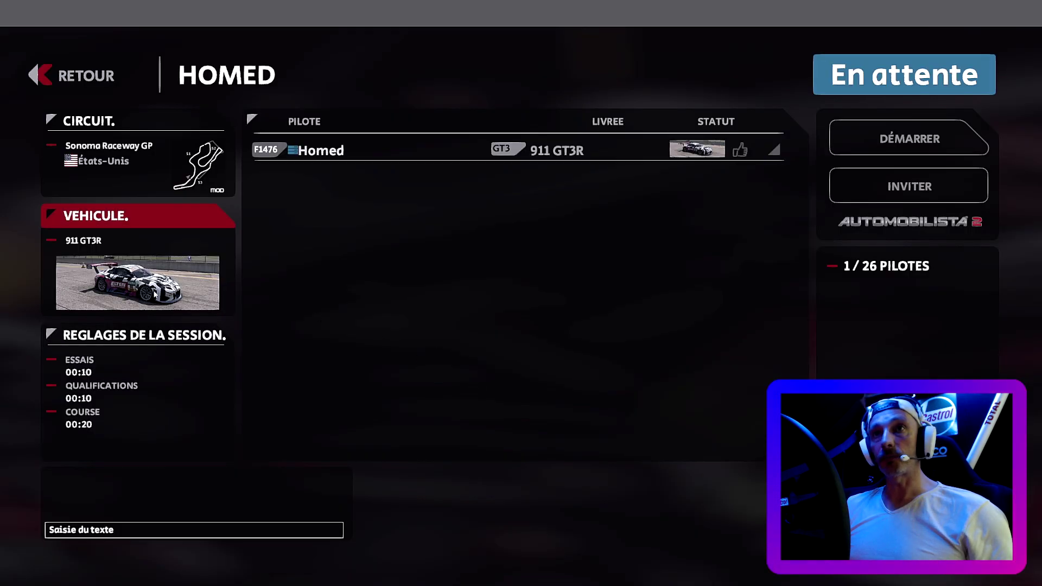
- Switch to the Bentley Continental GT3 with the Adac GTM 2016 C-ABT #9 livery
left_click(145, 288)
left_click(288, 342)
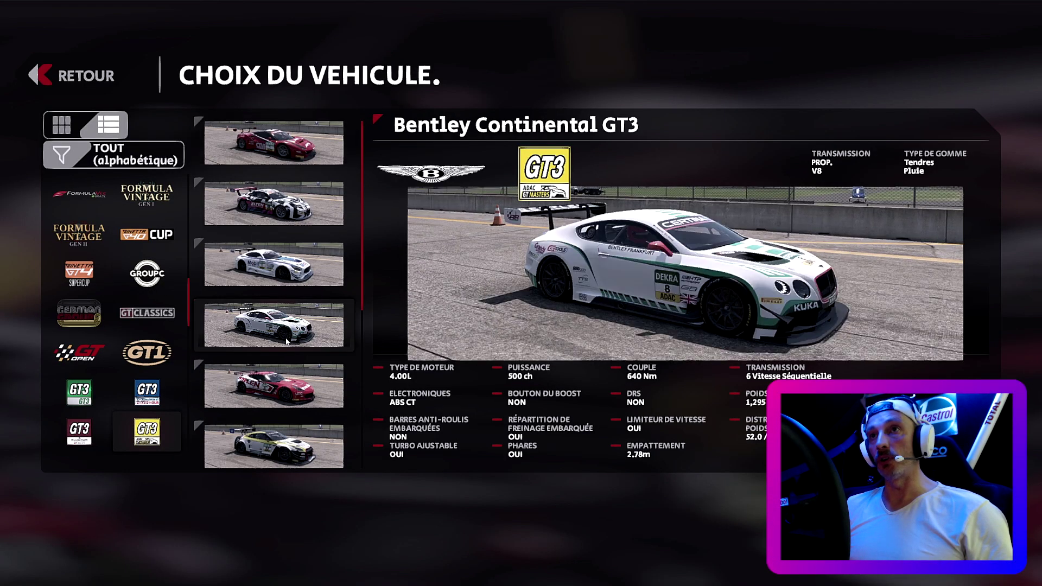
left_click(288, 342)
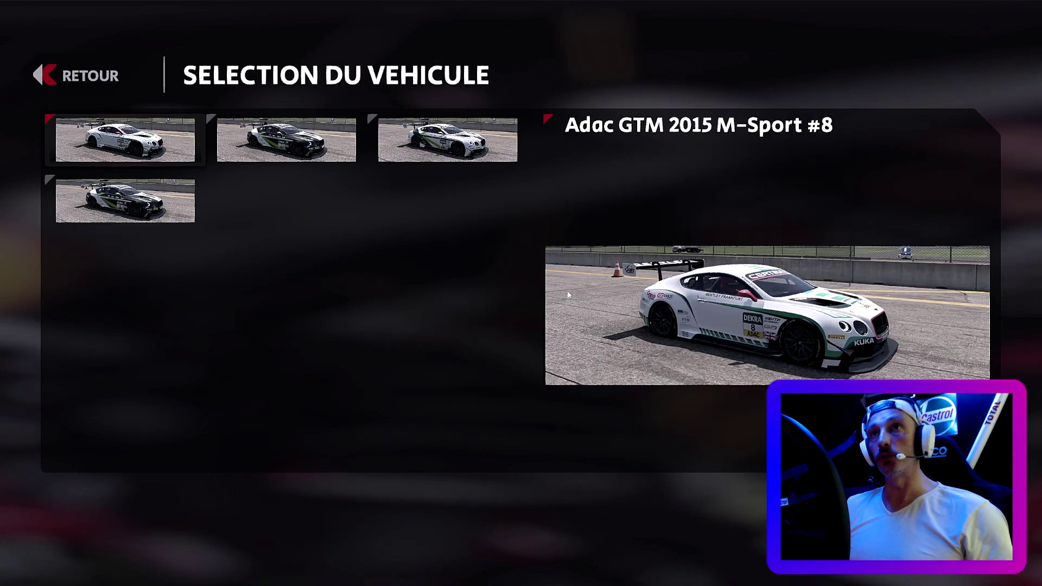
left_click(131, 200)
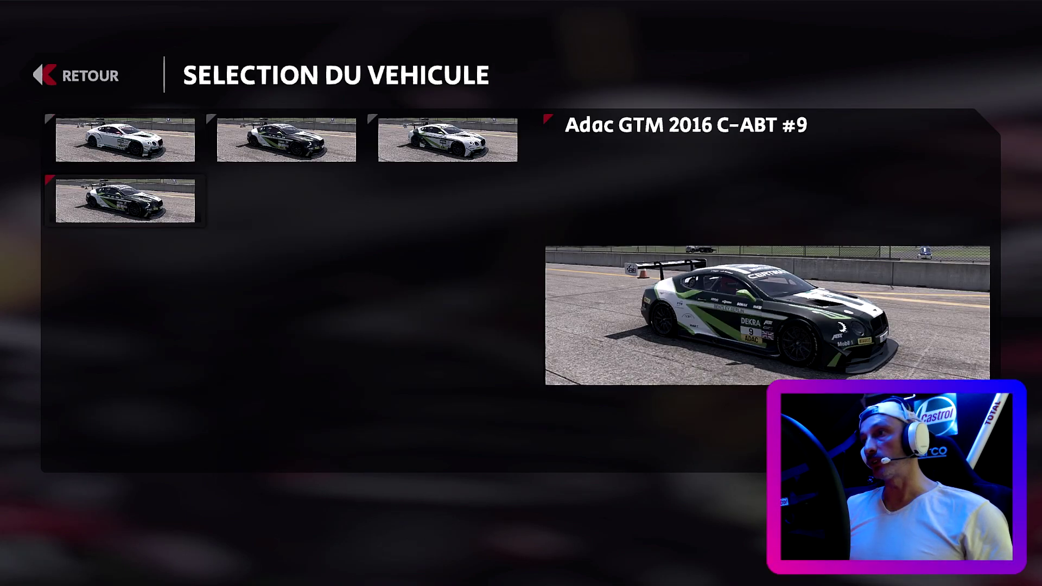
key("Escape")
key("Escape")
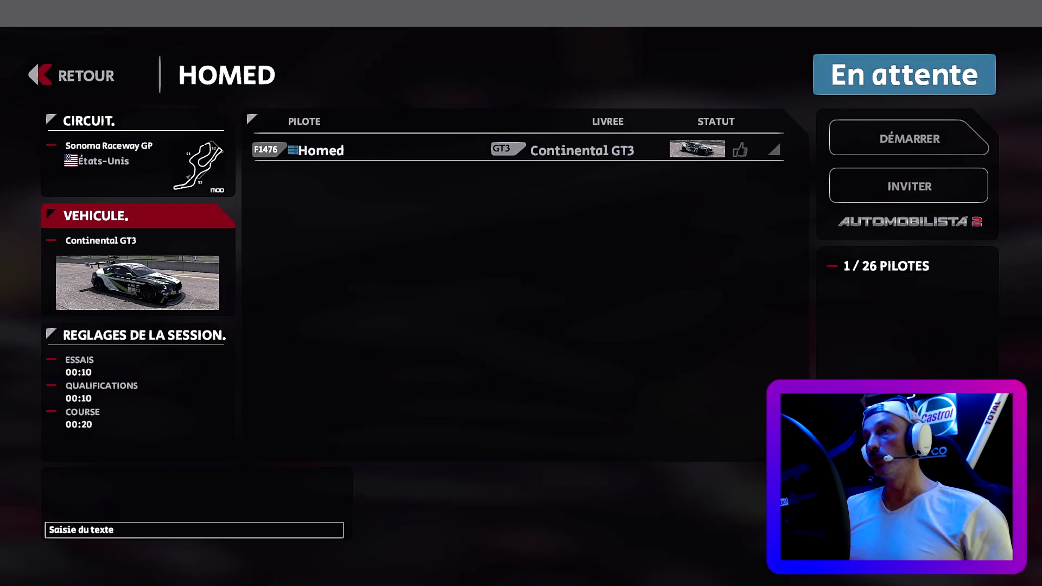
- Start the Homed session countdown and get into the Bentley at Sonoma Raceway GP
left_click(912, 151)
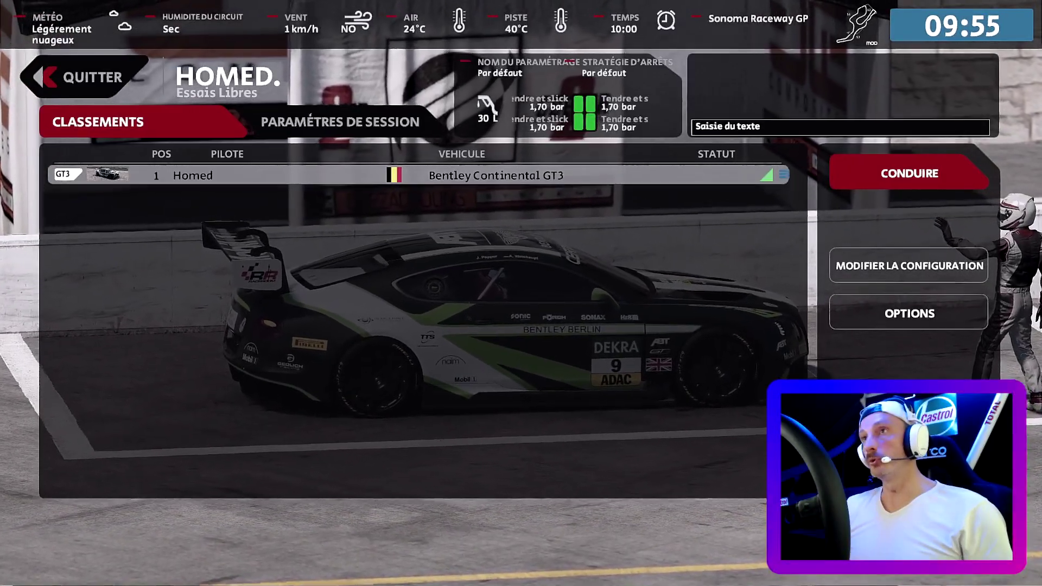
left_click(890, 177)
- Move the seat forward twice and cycle through chase, bumper, roof and cockpit cameras
key("Up")
key("Up")
key("Up")
key("Up")
key("Up")
key("Up")
key("Up")
key("Up")
key("Up")
key("Up")
key("Up")
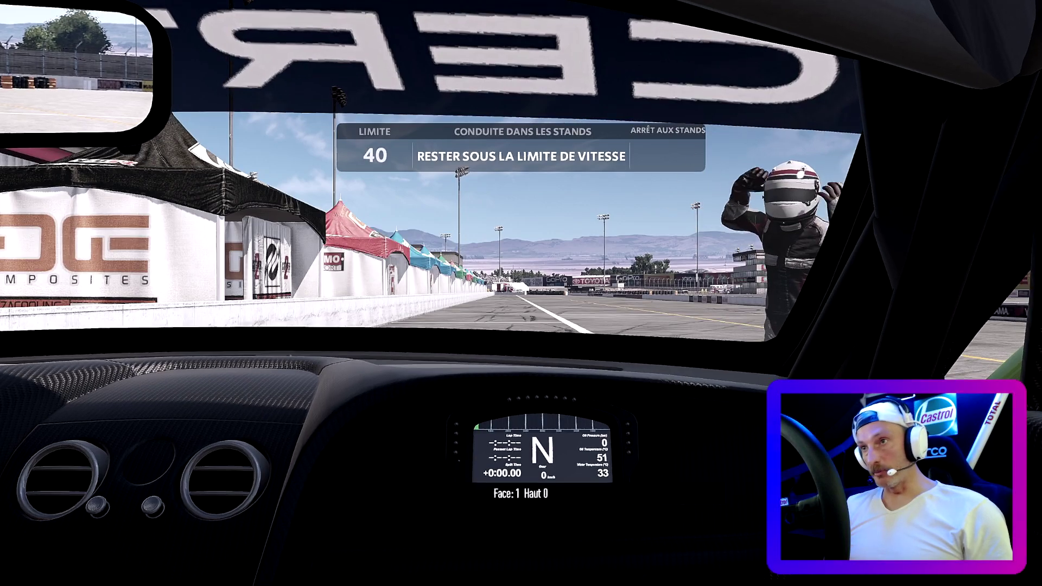
key("Up")
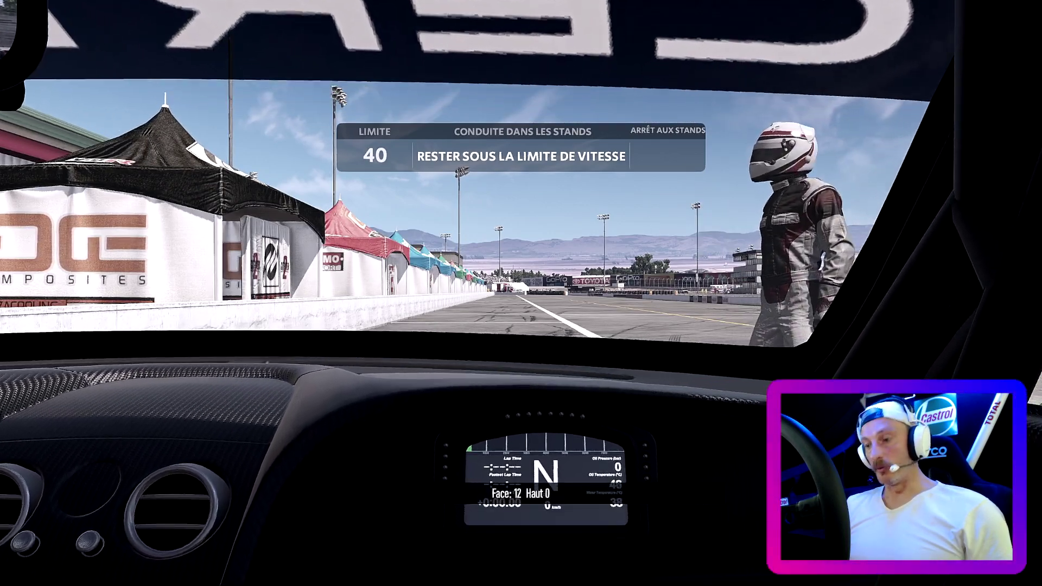
key("c")
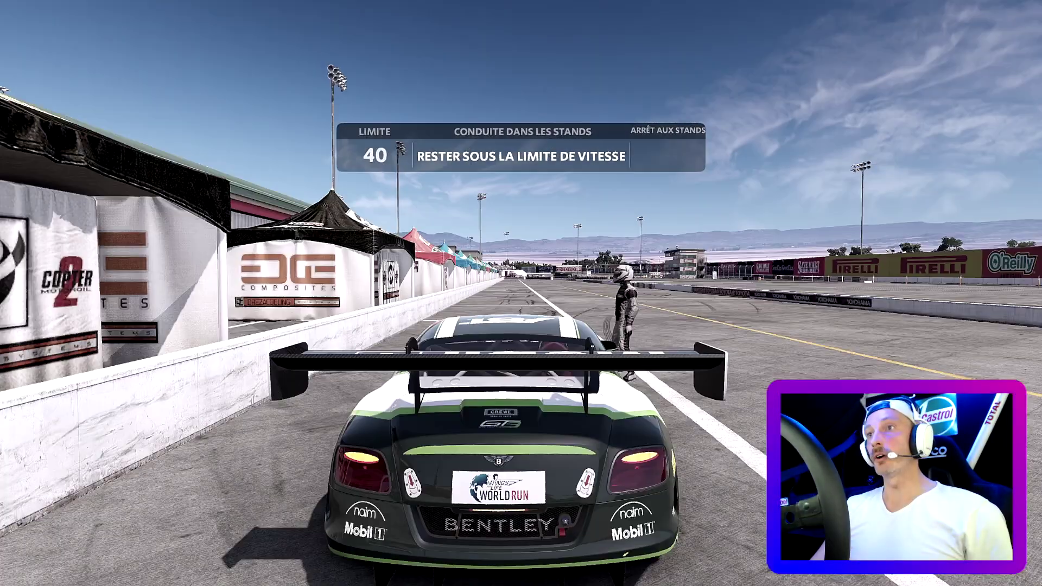
key("c")
key("c")
key("c")
key("c")
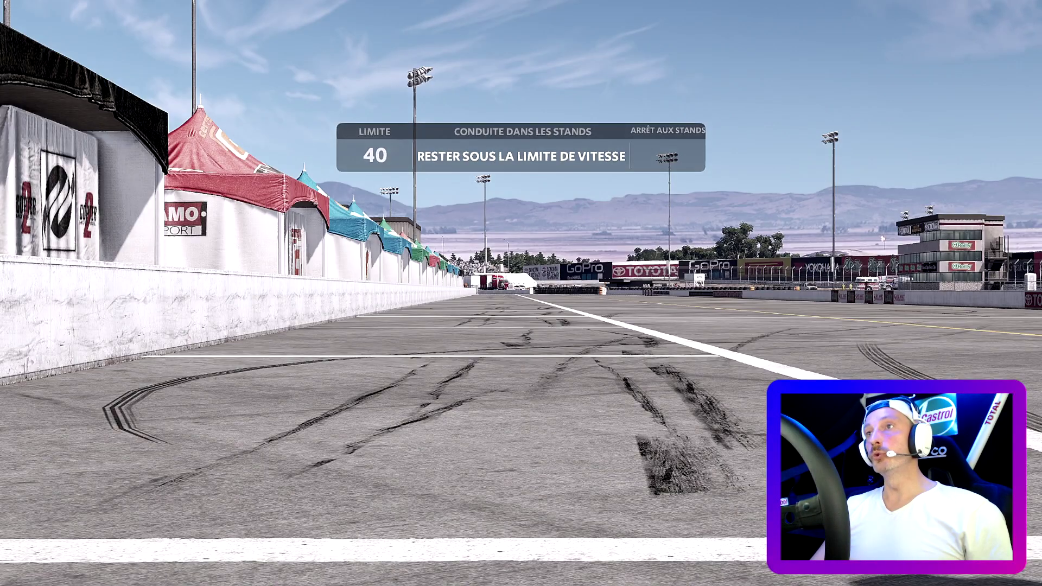
key("c")
key("c")
key("c")
key("c")
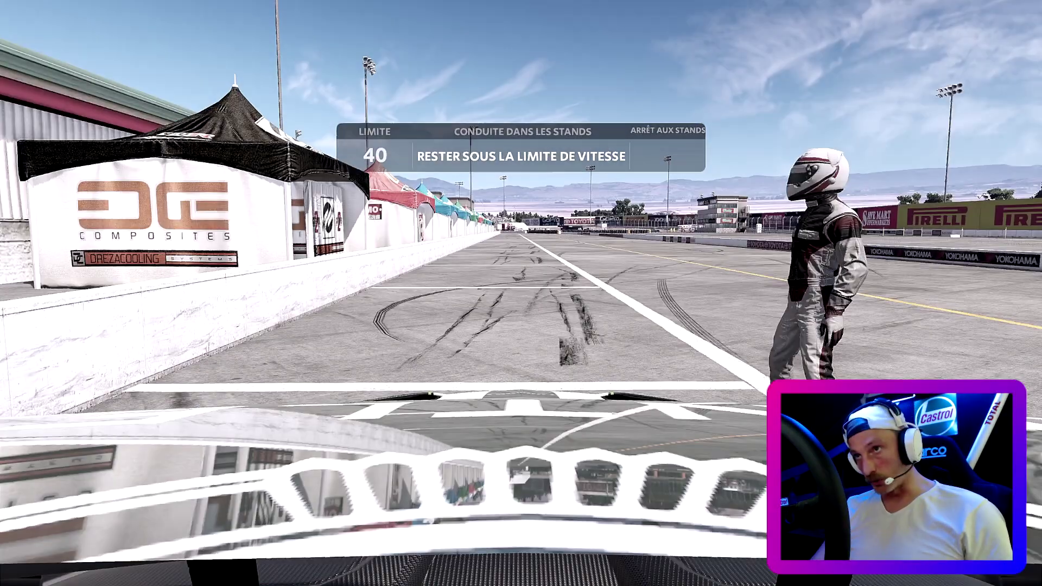
key("c")
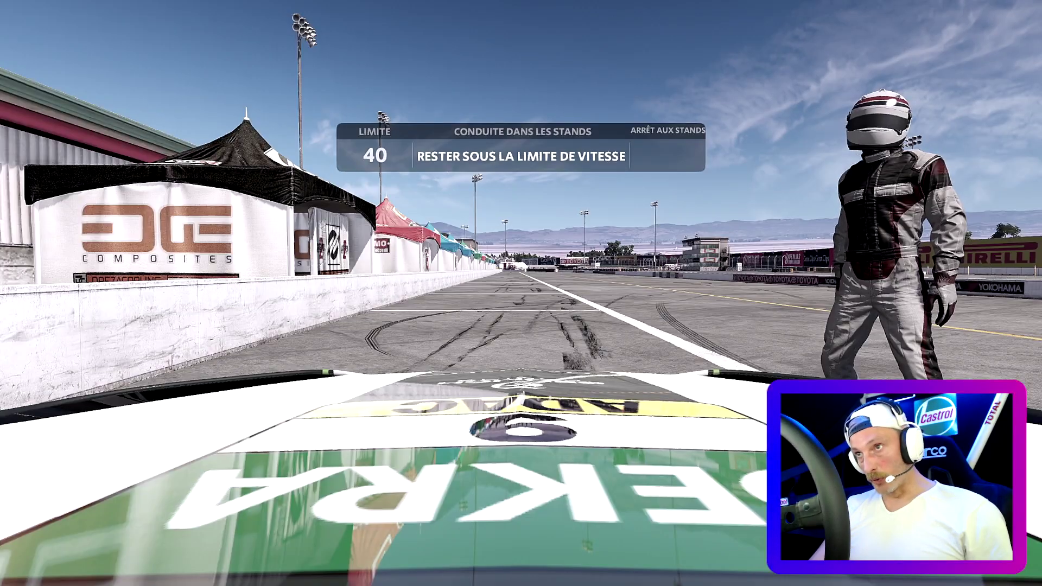
key("c")
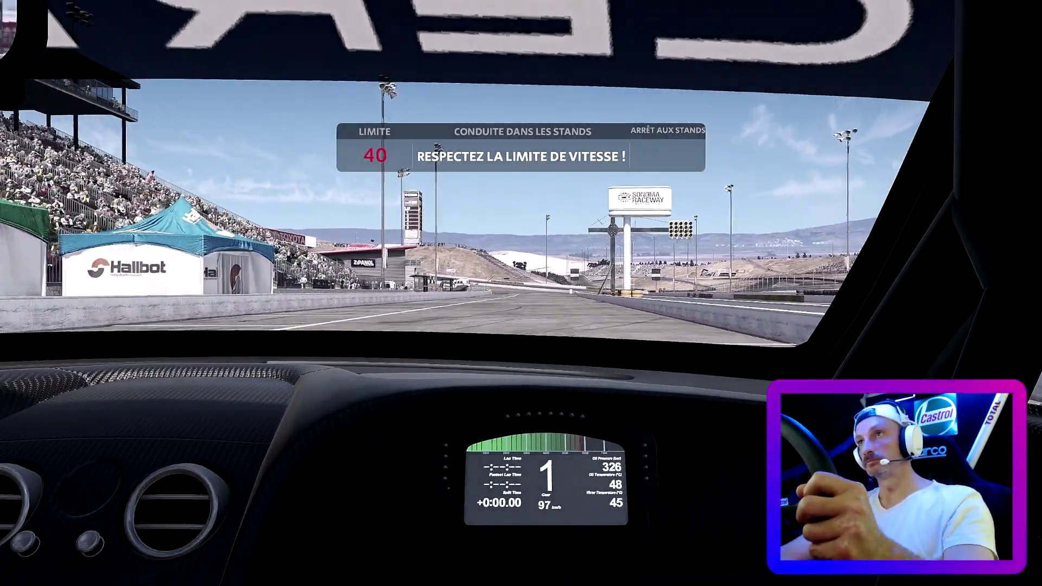
- Drive out using the bonnet and chase cameras, then pause practice
key("c")
key("c")
key("c")
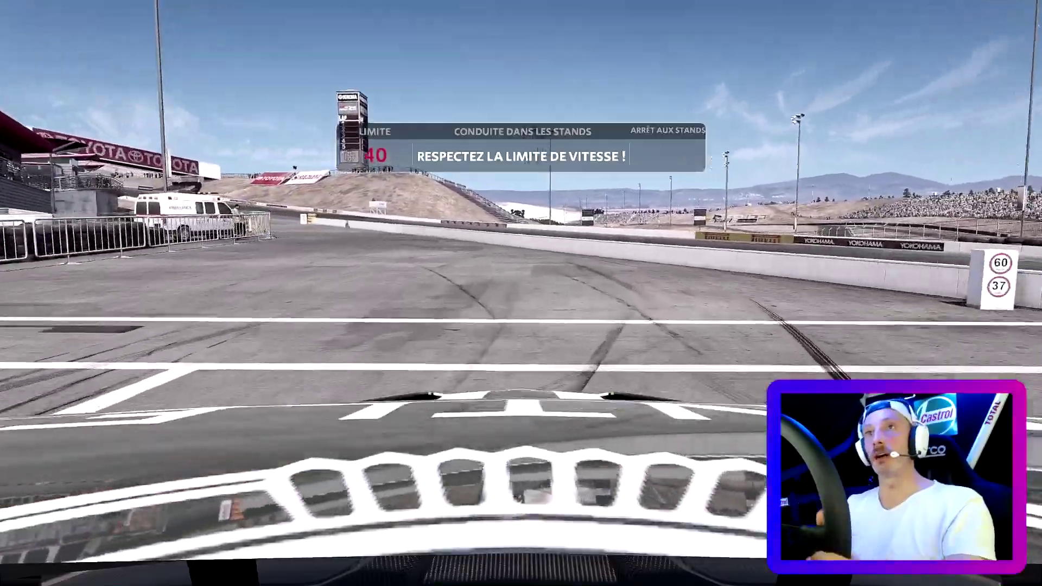
key("c")
key("c")
key("c")
key("c")
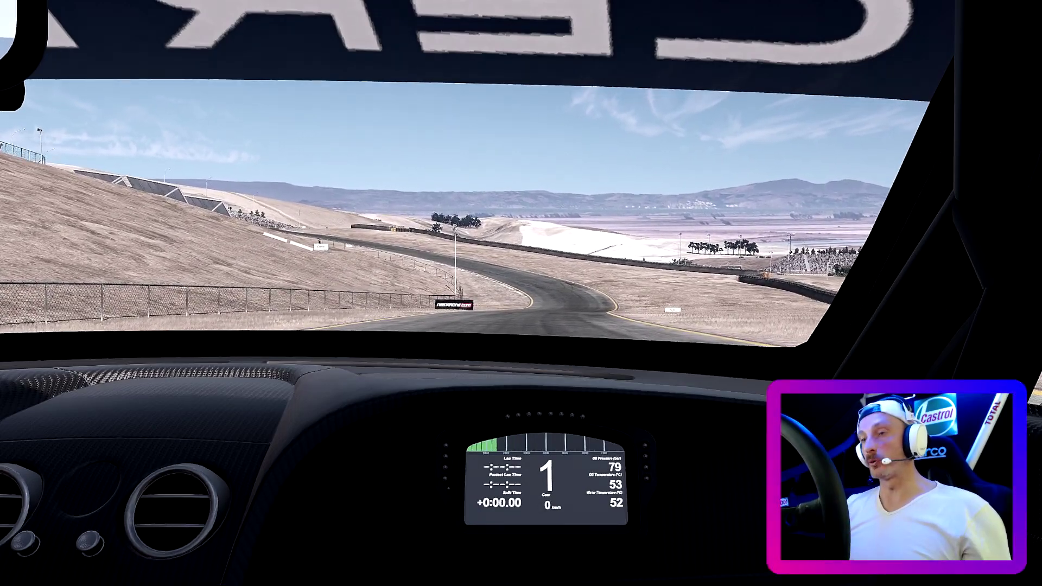
key("Escape")
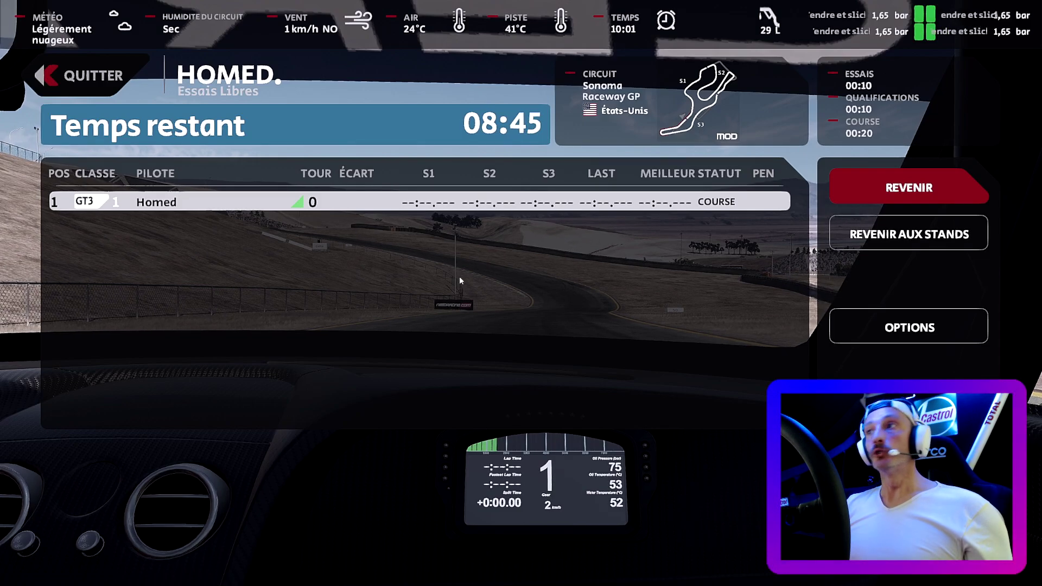
- Quit the practice session and bring up the online multiplayer lobby list
left_click(57, 80)
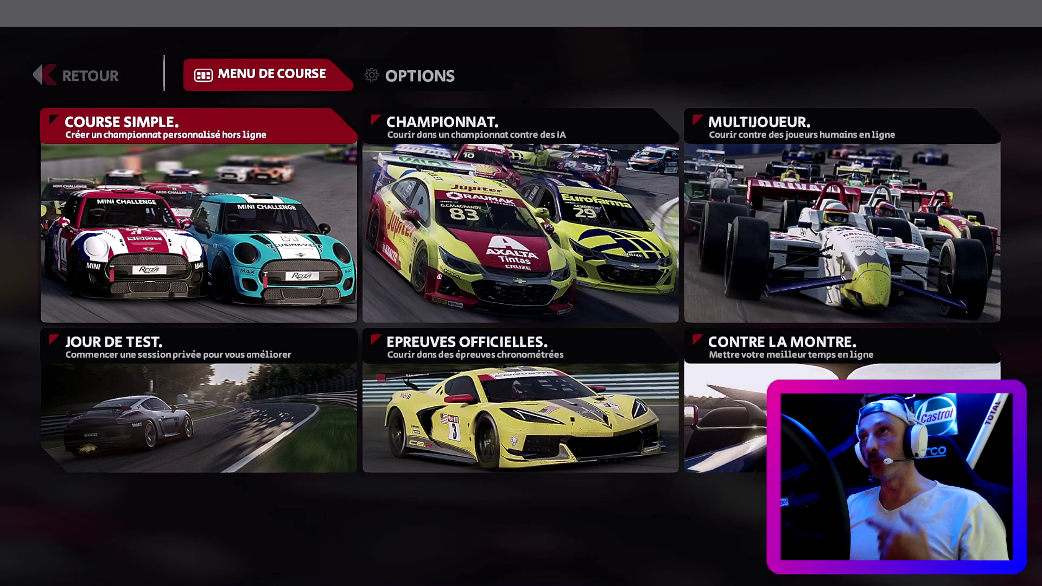
left_click(903, 225)
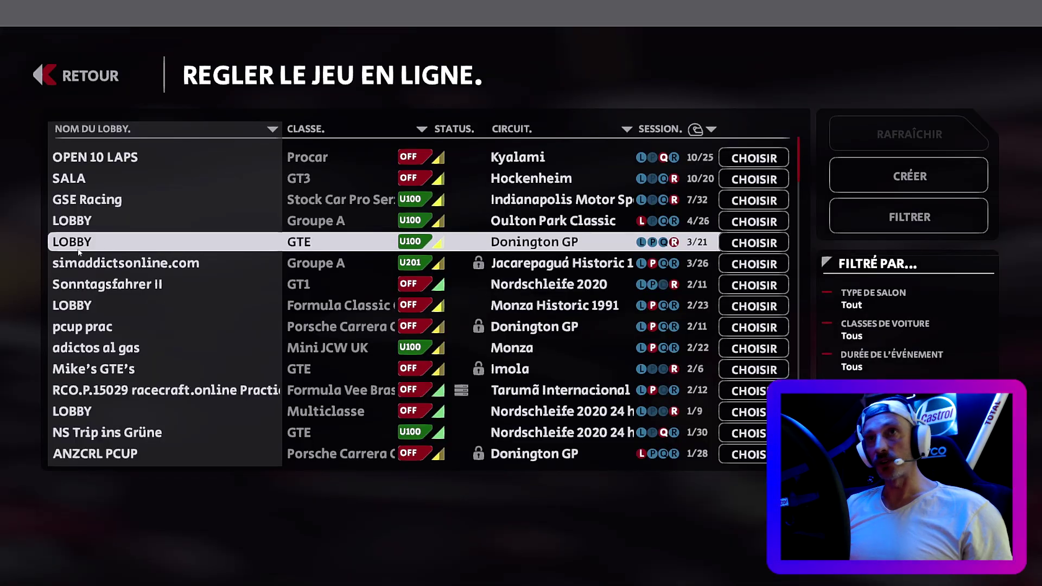
- Sort lobbies by name, find Homed AMS2 Serveur, and join it with the lobby password
left_click(130, 129)
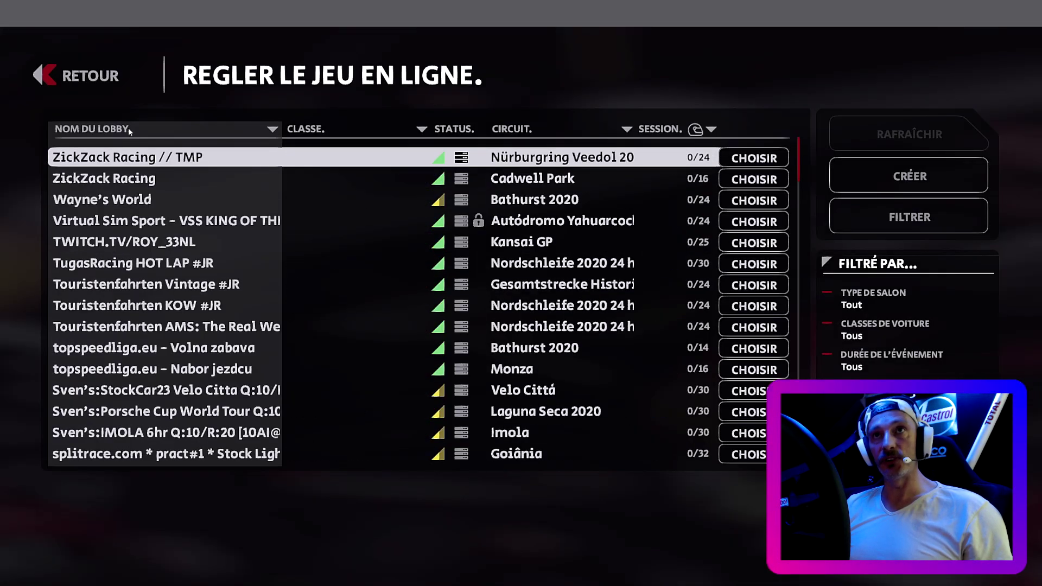
left_click(128, 128)
scroll(137, 268, "down", 6)
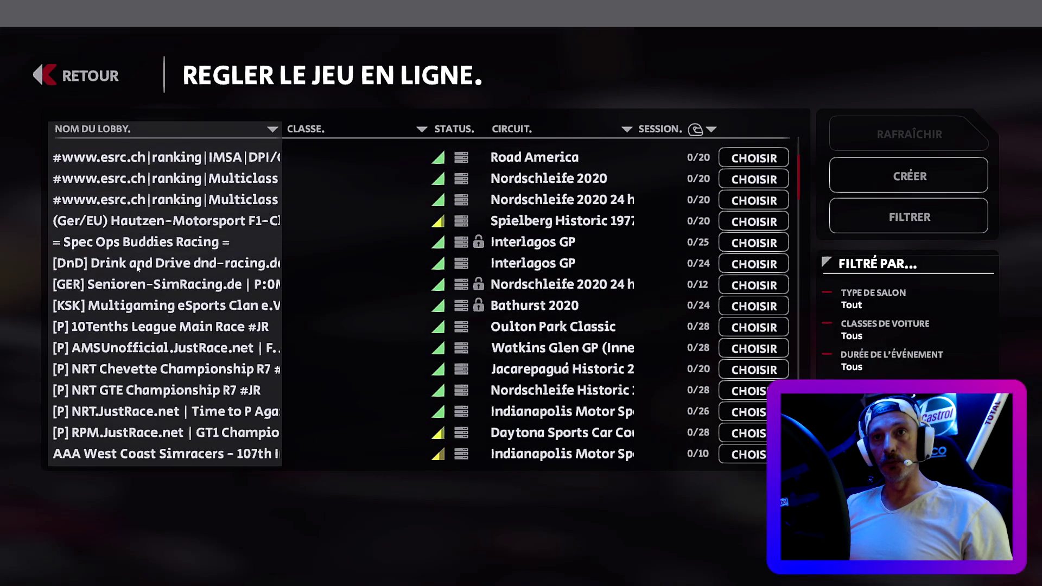
scroll(136, 267, "down", 14)
scroll(138, 268, "down", 10)
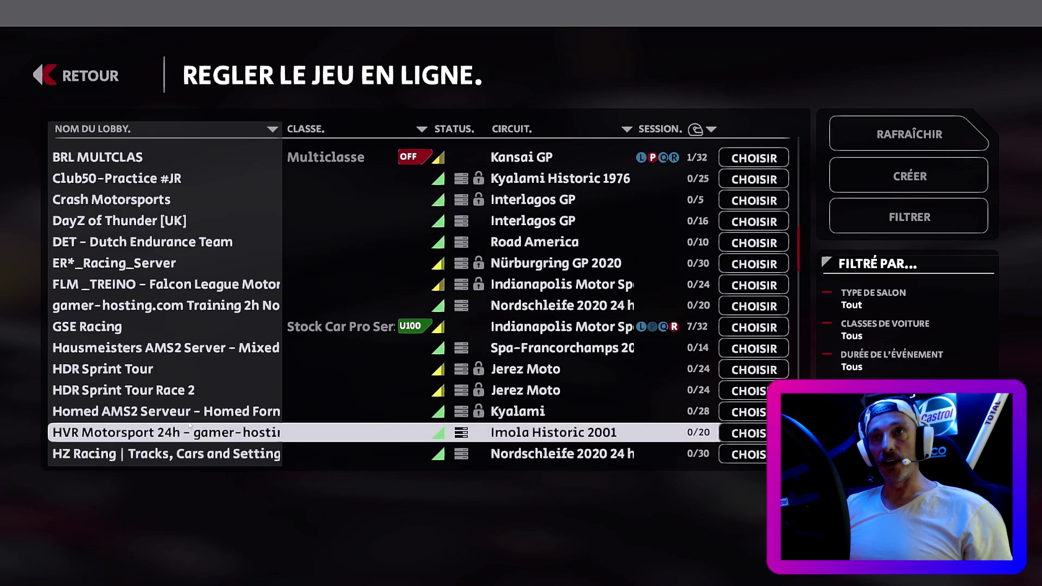
double_click(325, 411)
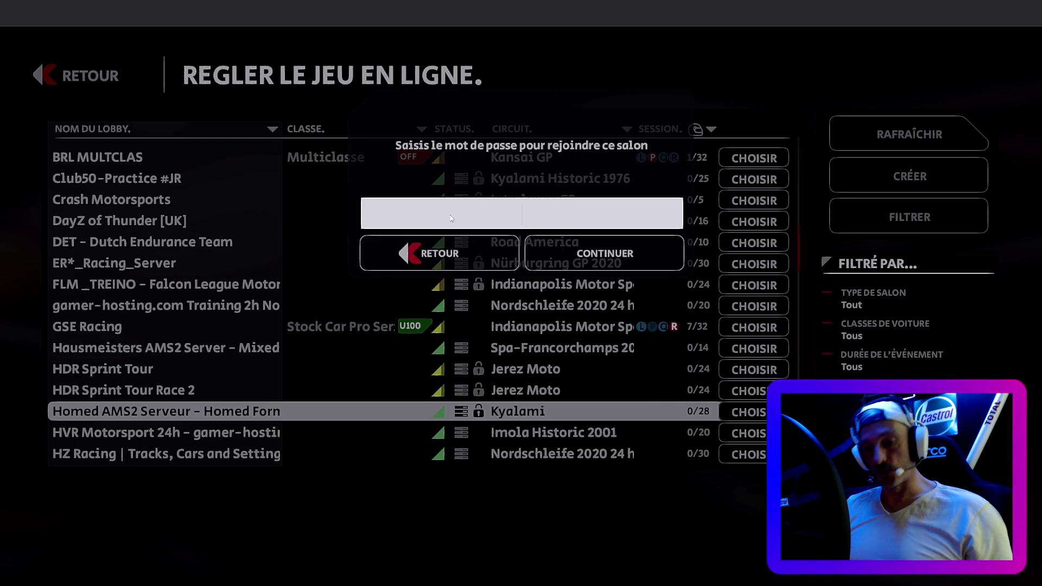
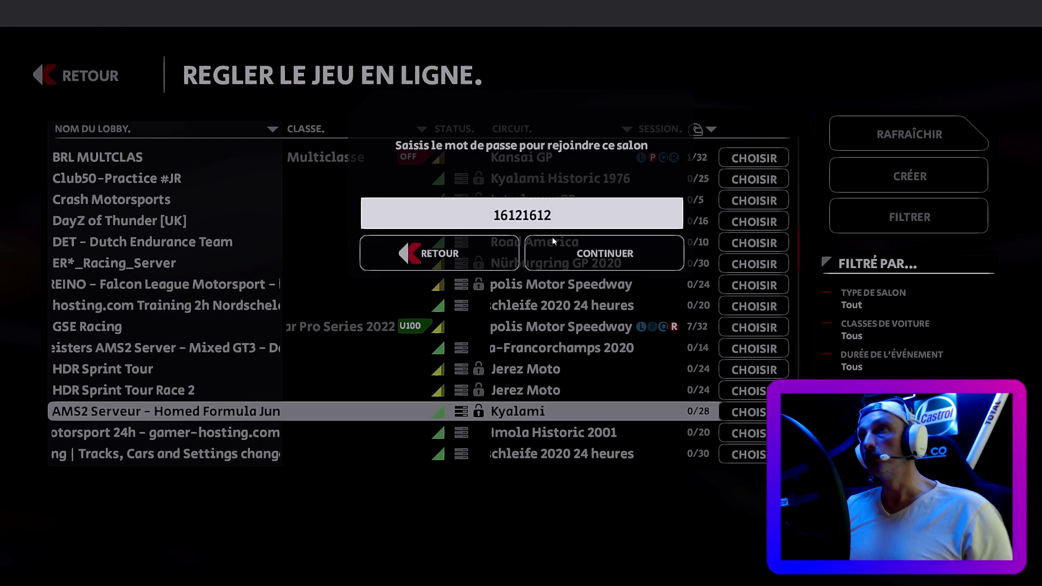
left_click(628, 254)
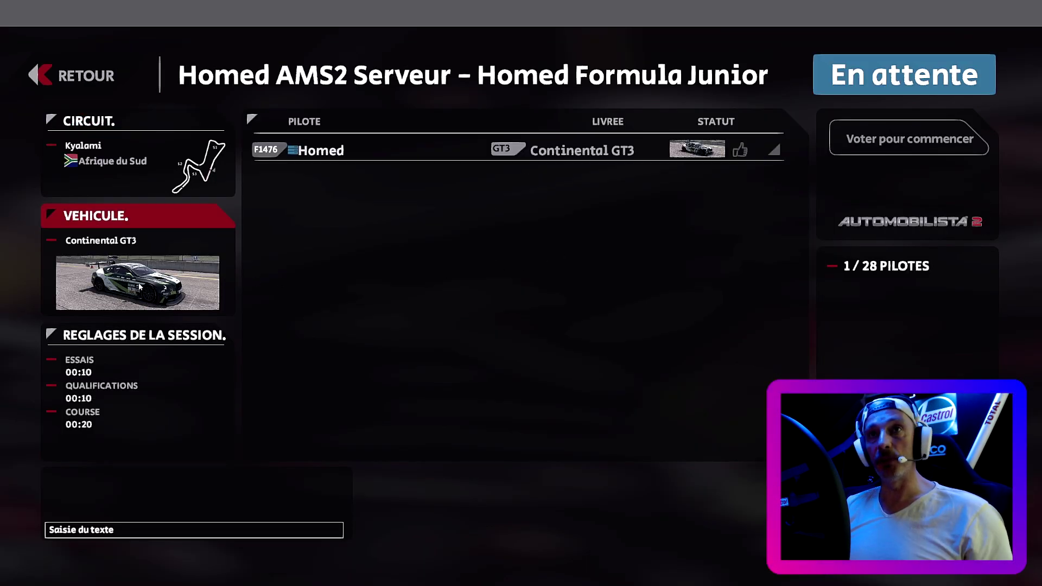
- Select the Porsche 911 GT3R as the server entry's car
left_click(129, 286)
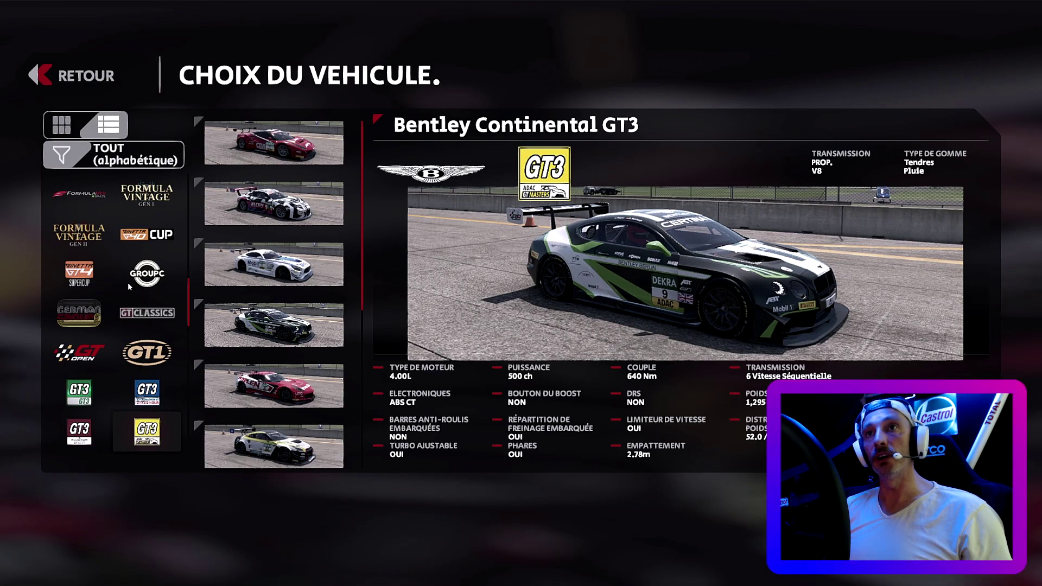
left_click(274, 143)
left_click(281, 205)
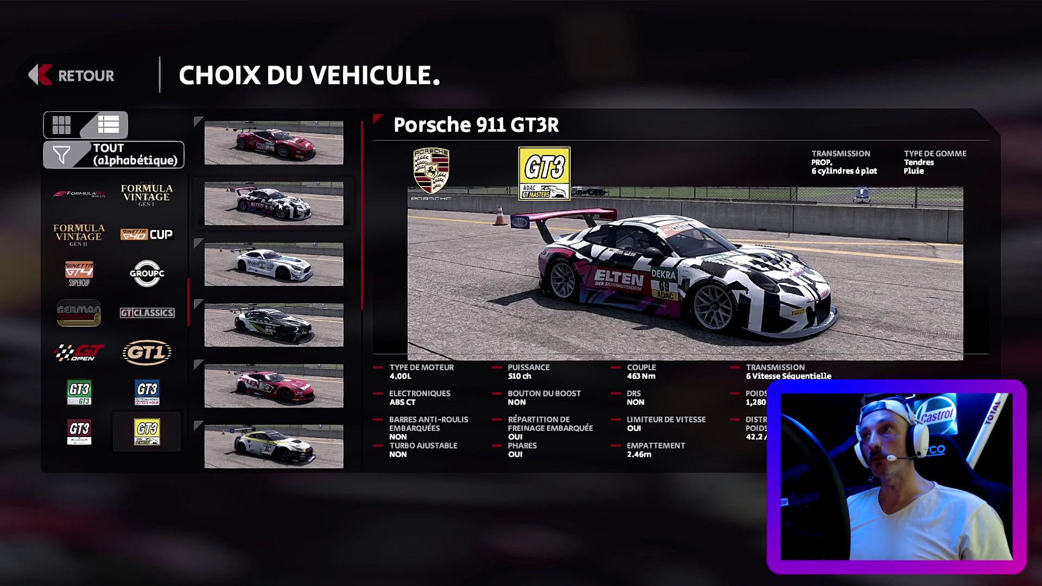
key("Return")
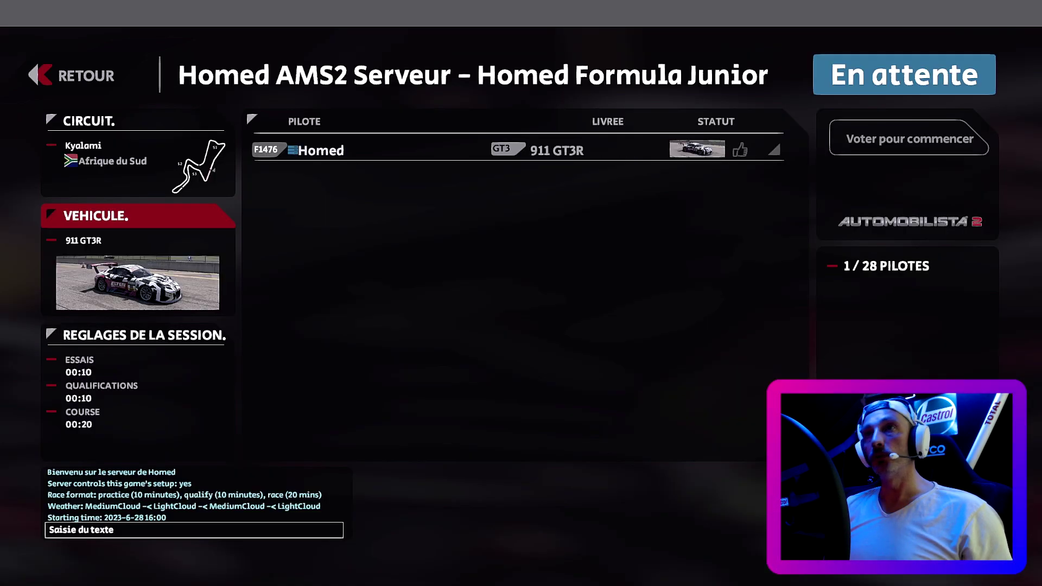
- Change the entry's car to the Audi R8 LMS from the GT3 list
left_click(141, 289)
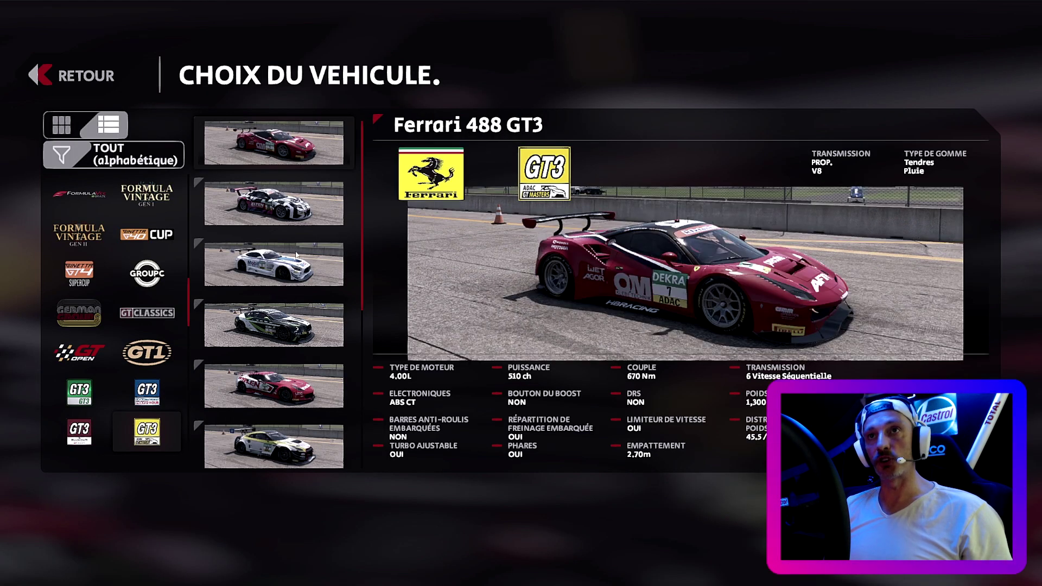
scroll(298, 241, "down", 5)
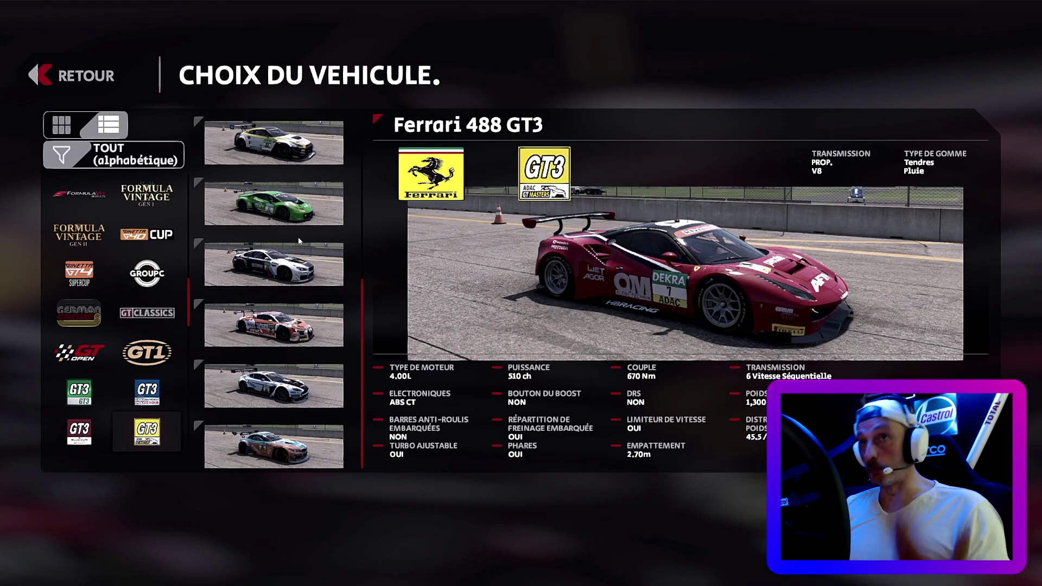
left_click(275, 334)
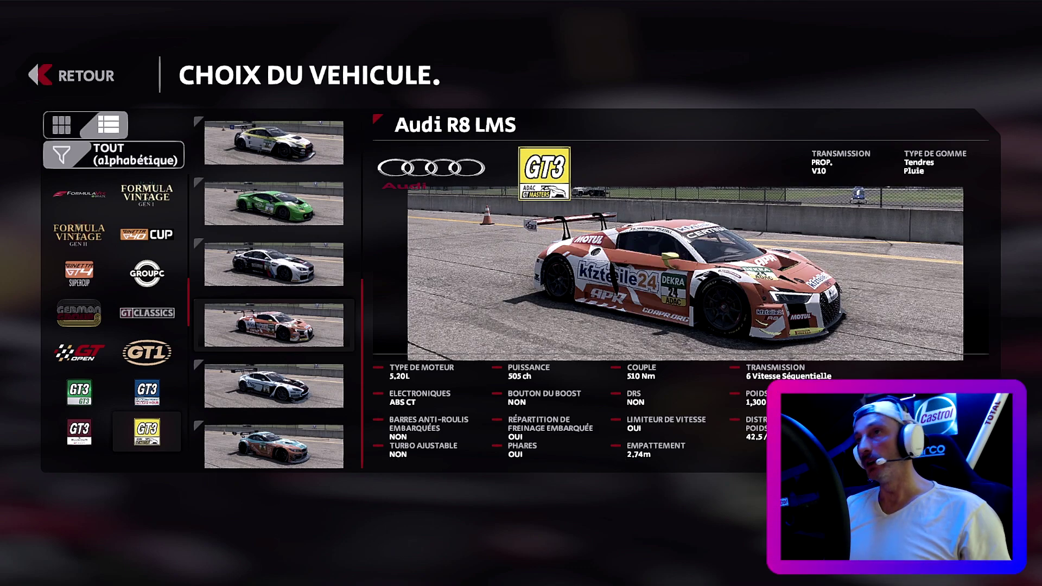
left_click(780, 324)
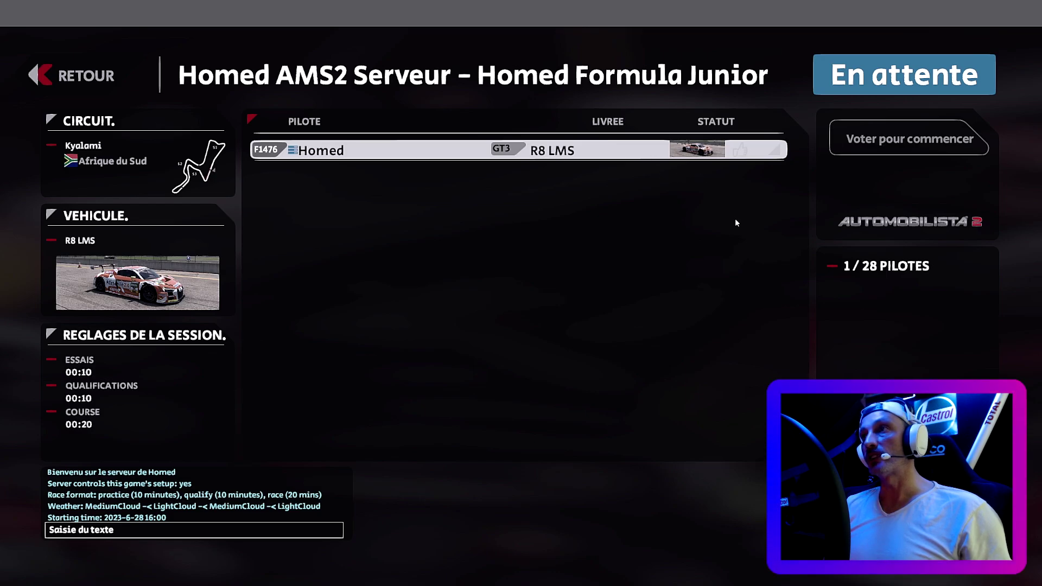
- Preview the Sonoma Raceway GP layout and return to the lobby without changing circuit
left_click(152, 177)
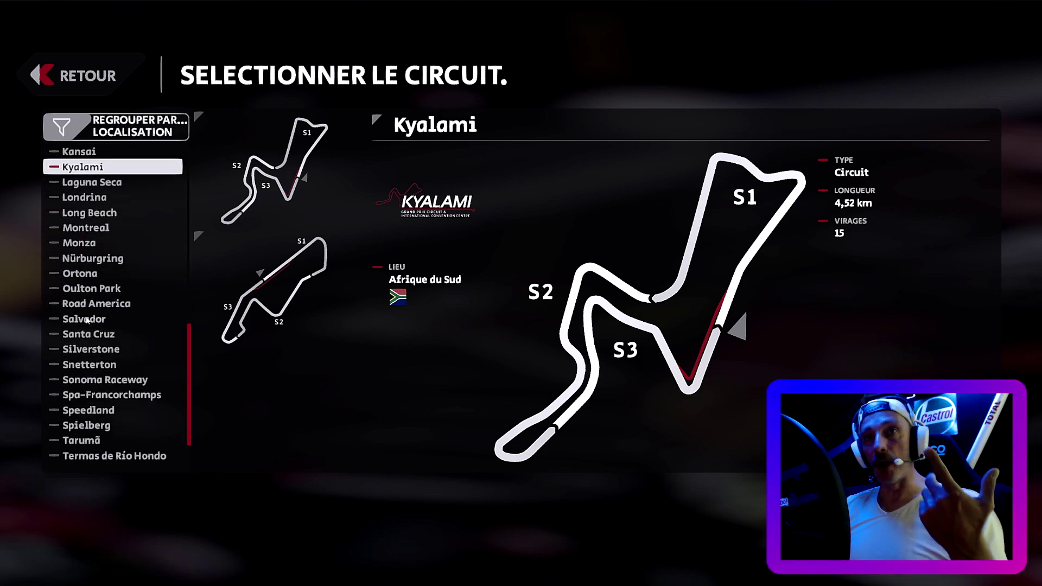
left_click(137, 381)
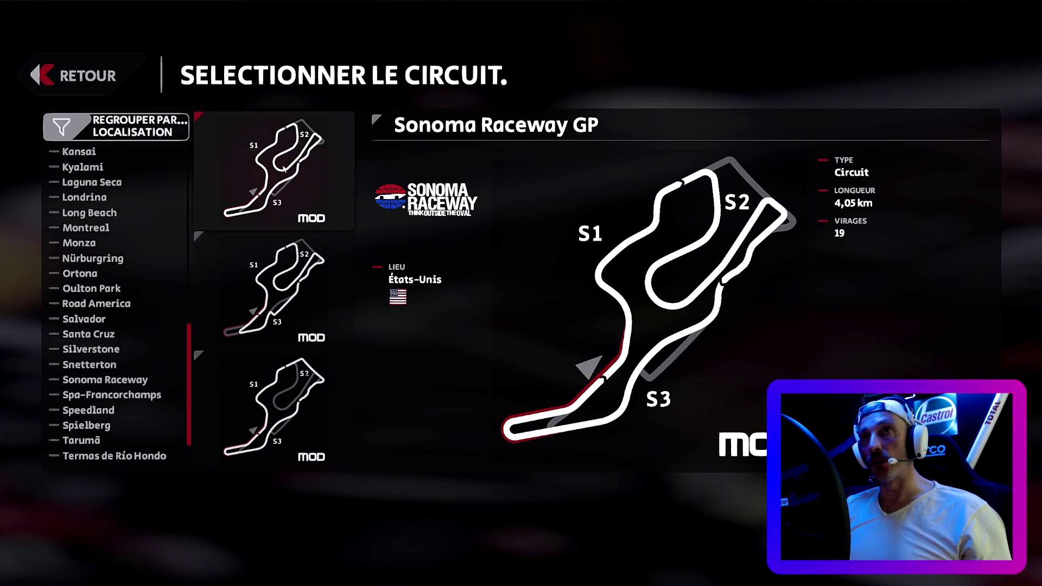
left_click(283, 169)
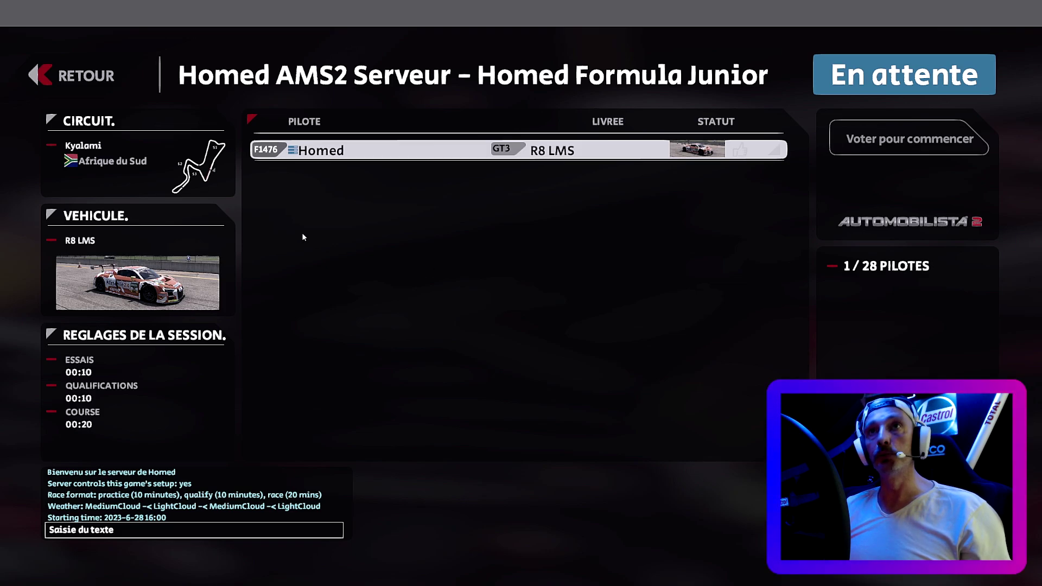
- Browse the Sonoma Raceway layouts again, keep Kyalami, and vote to start the session
left_click(173, 171)
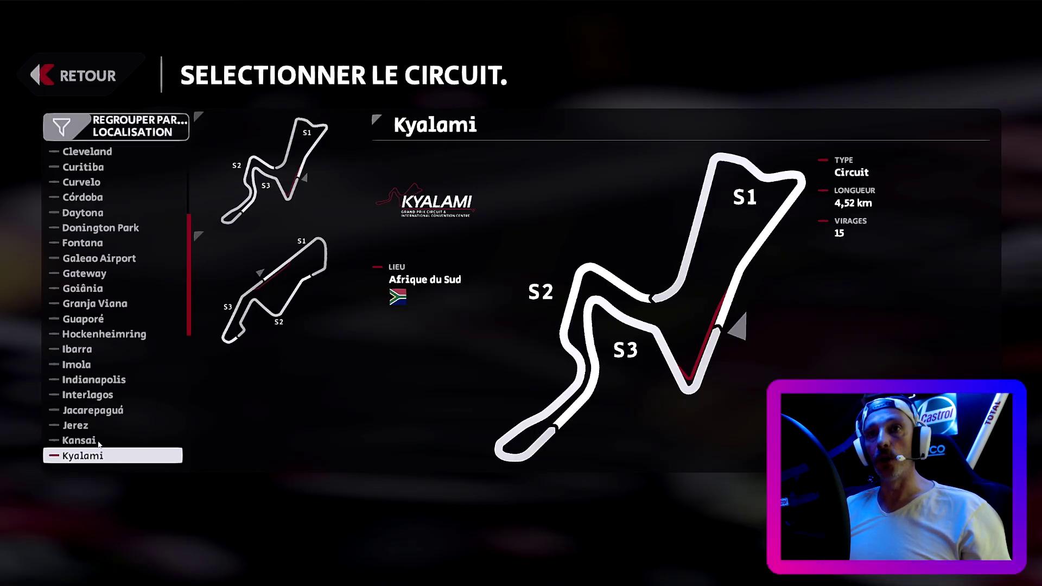
scroll(117, 383, "down", 10)
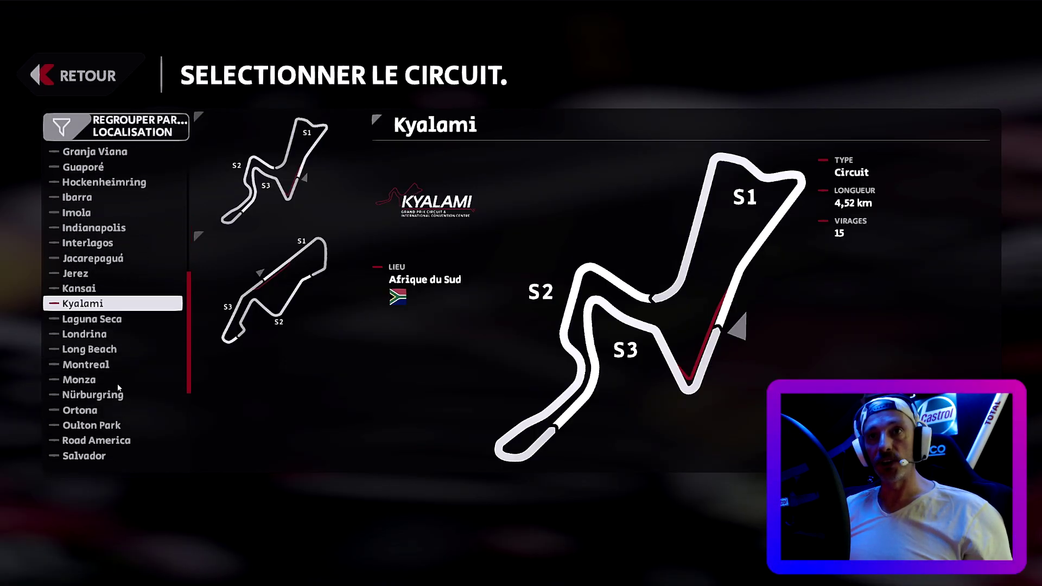
scroll(98, 374, "down", 3)
scroll(99, 373, "down", 5)
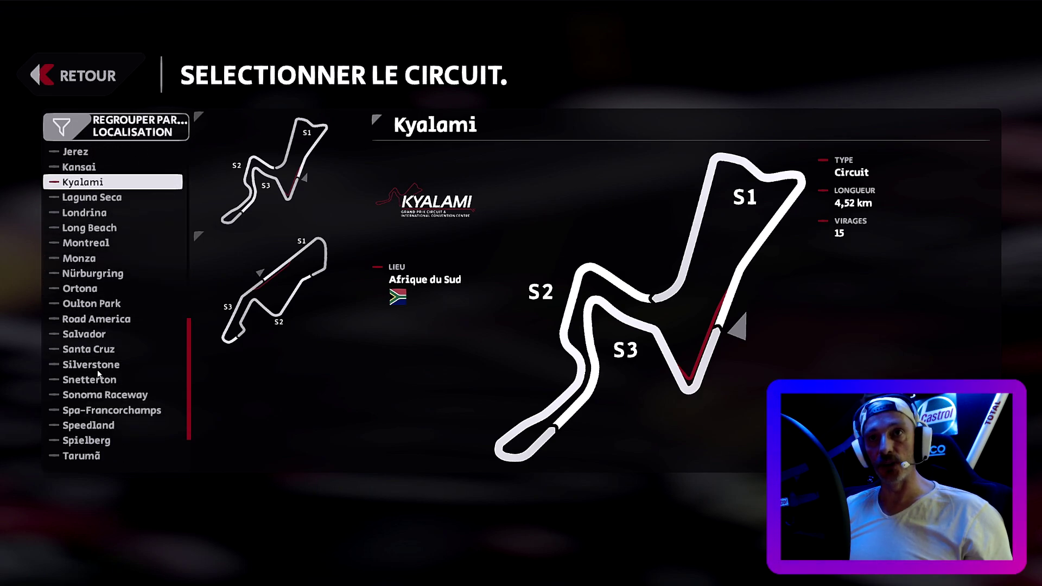
left_click(98, 401)
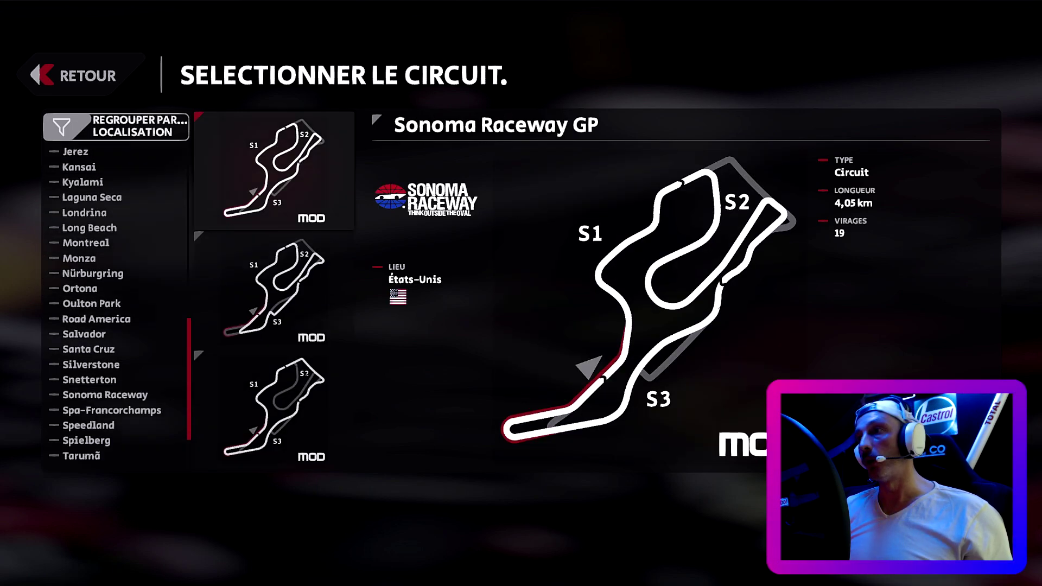
key("Escape")
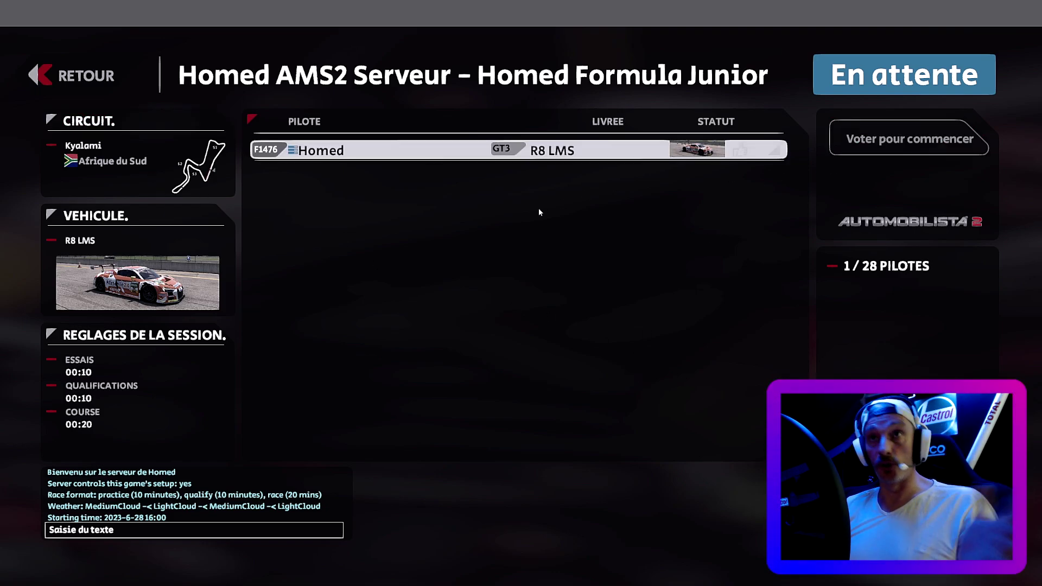
left_click(883, 147)
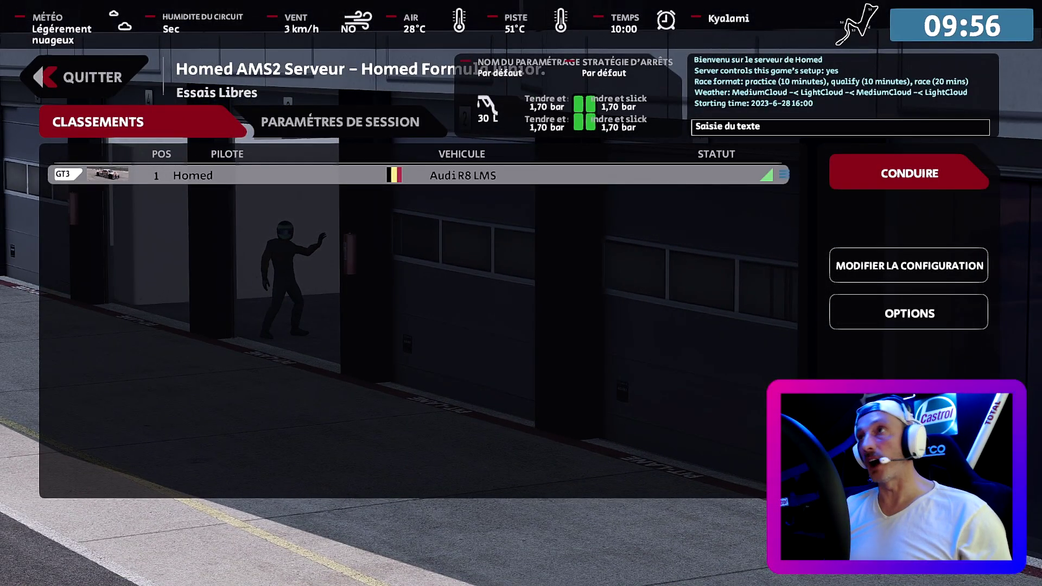
- Enter the Audi R8 LMS in the Kyalami pit lane once free practice loads
left_click(900, 177)
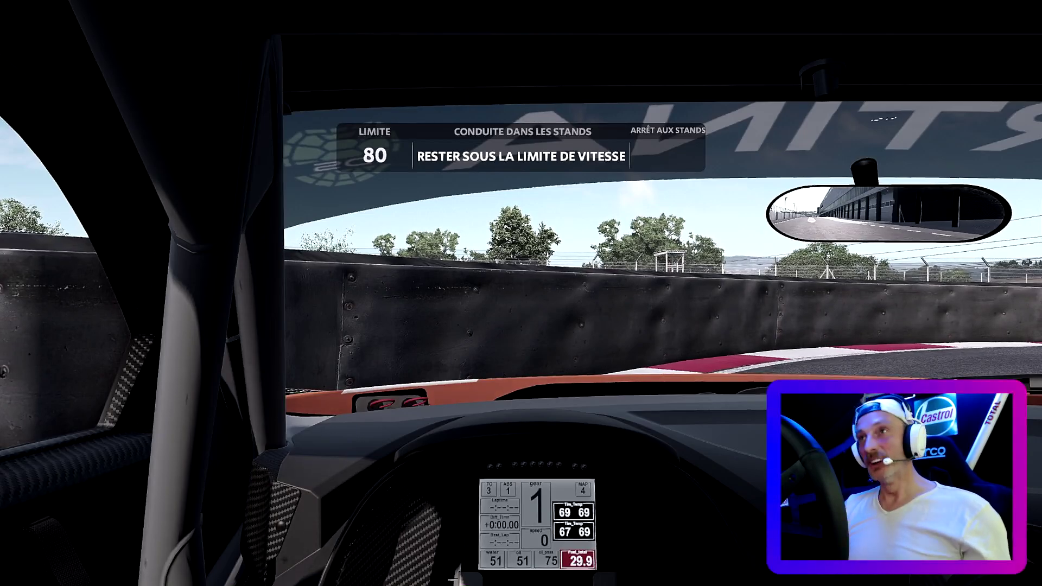
- Quit the practice session via QUITTER, leave the game, and browse the Content Manager mod list
key("Escape")
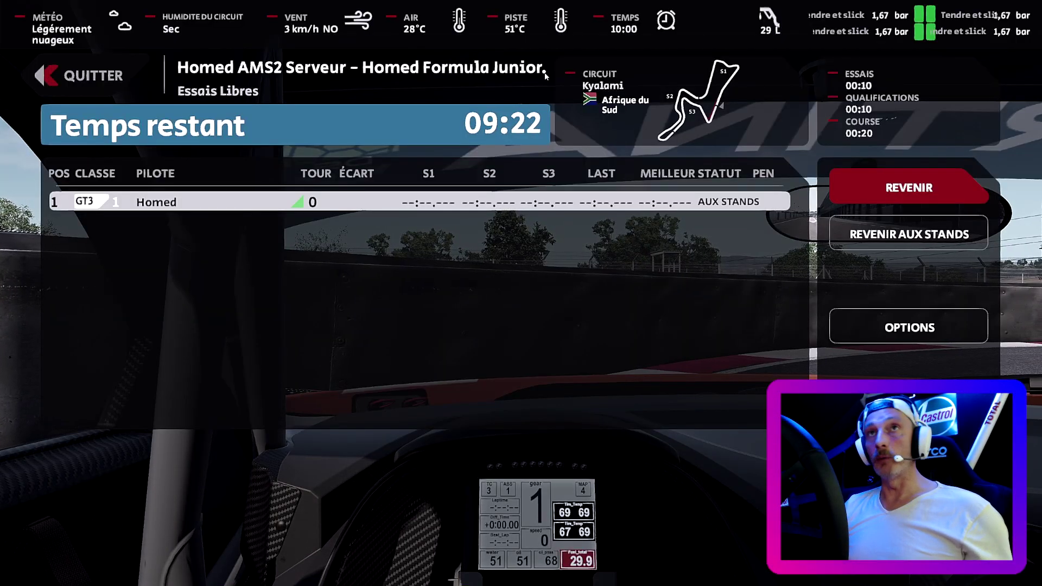
left_click(127, 77)
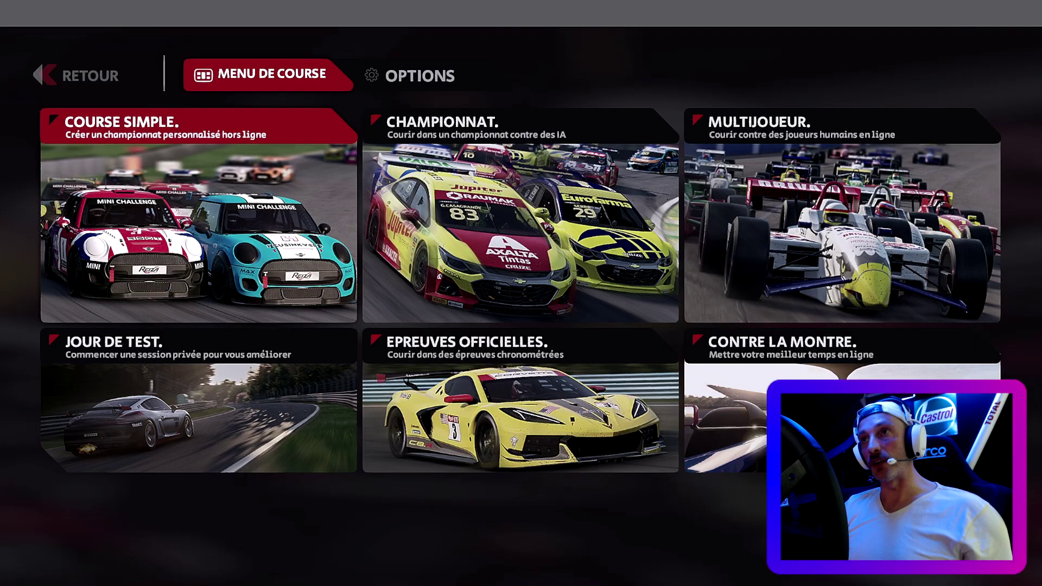
key("alt+Tab")
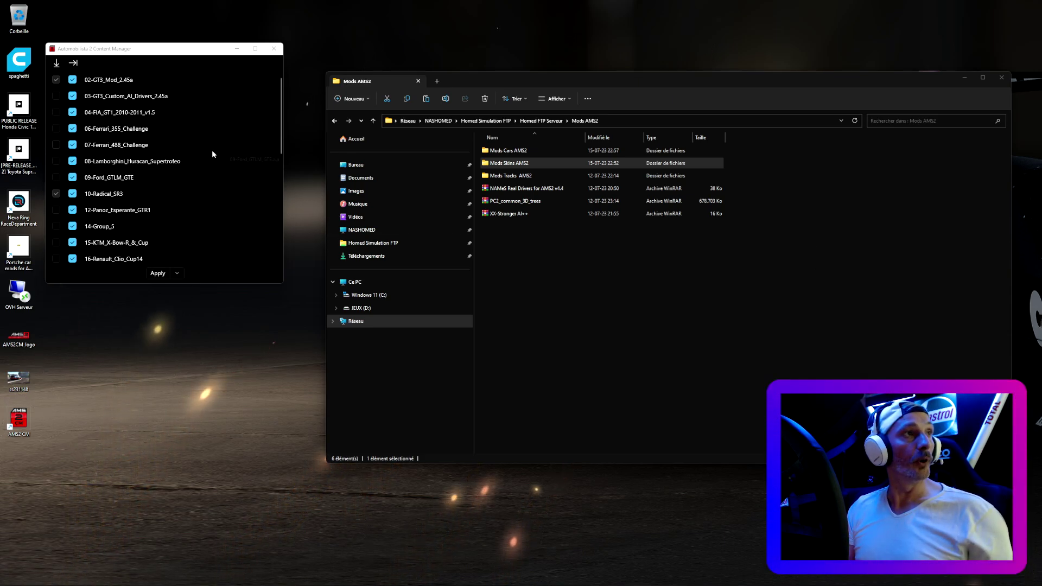
scroll(213, 154, "down", 8)
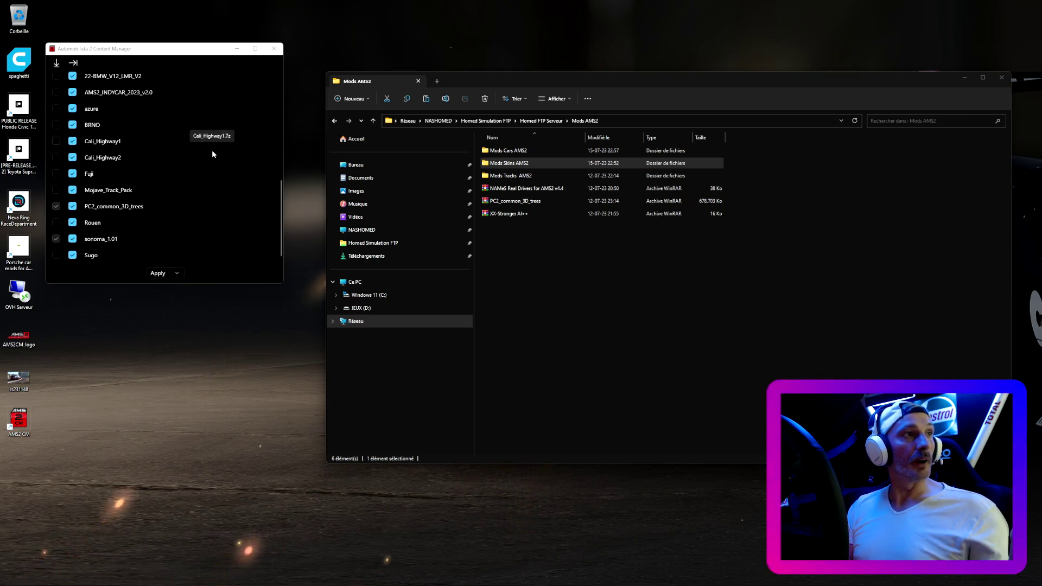
scroll(213, 154, "up", 2)
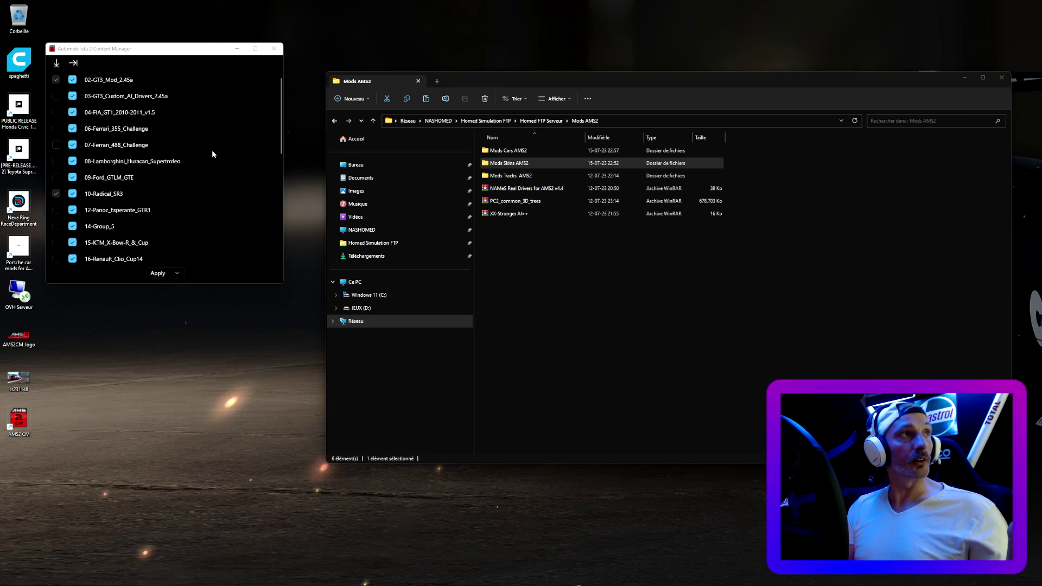